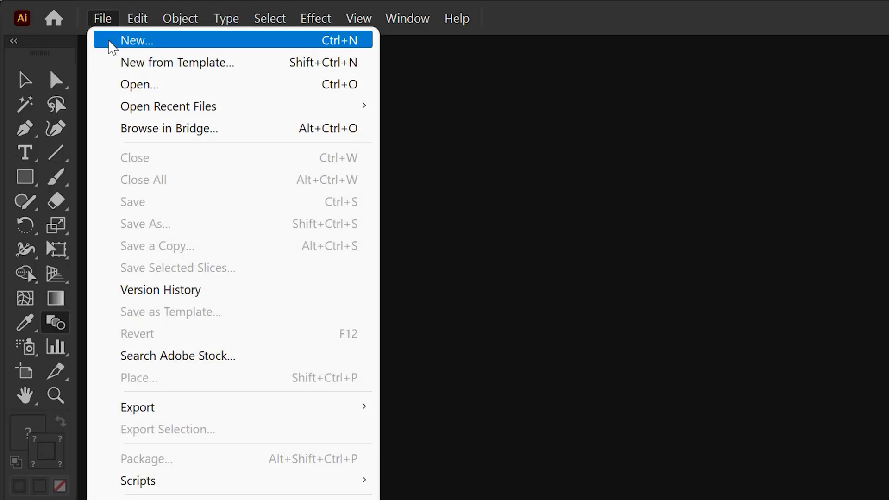
# - Start a new document from the 1000×1000 px preset in RGB colour mode, named Fearless
pyautogui.click(110, 40)
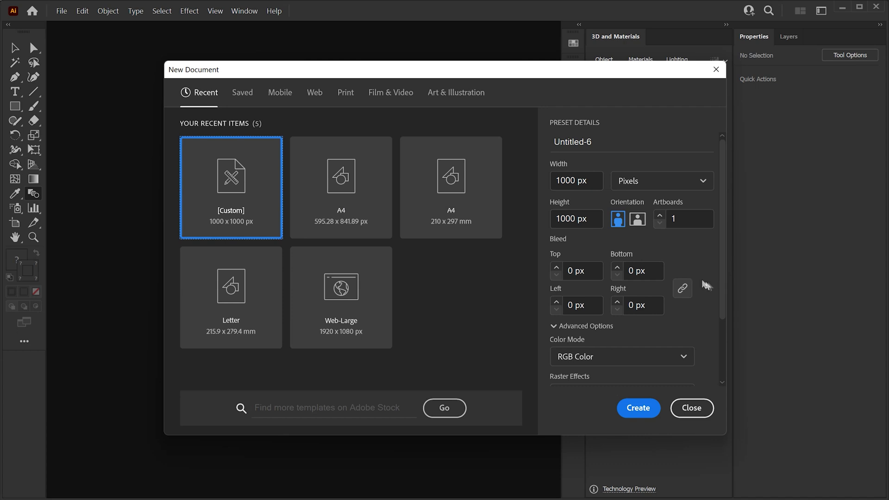
pyautogui.moveTo(722, 284); pyautogui.dragTo(730, 337)
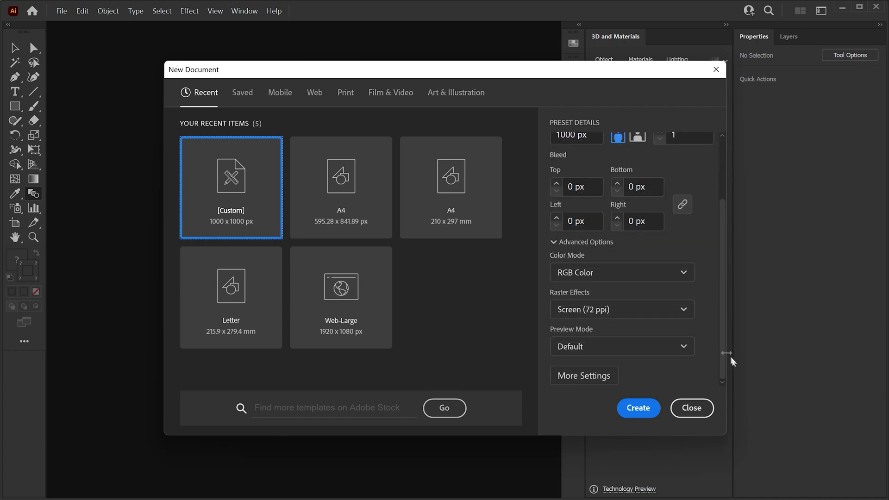
pyautogui.click(643, 278)
pyautogui.click(644, 277)
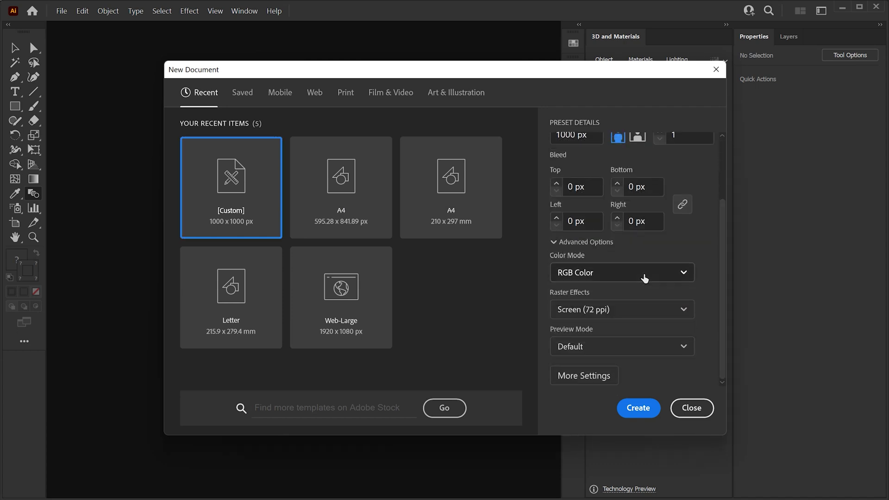
pyautogui.moveTo(722, 222); pyautogui.dragTo(721, 157)
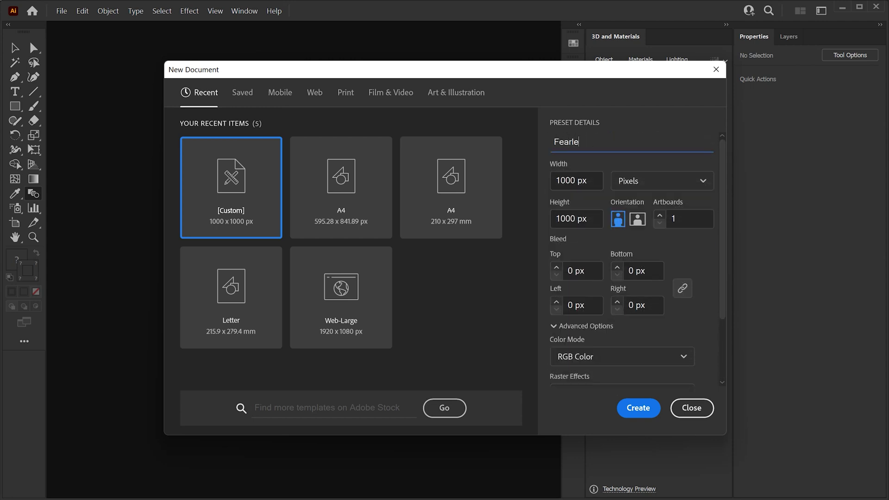
pyautogui.click(639, 409)
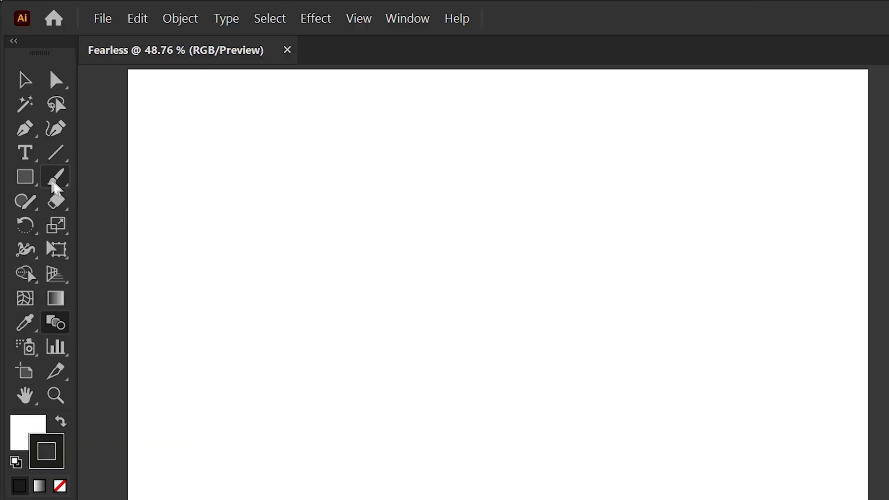
# - Add the two-line FEAR/LESS text and scale it up to about 253 pt
pyautogui.click(15, 91)
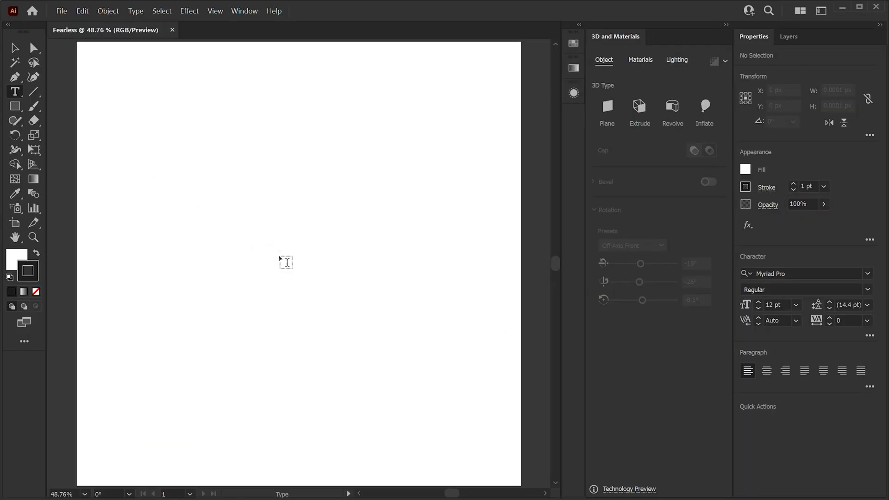
pyautogui.click(280, 255)
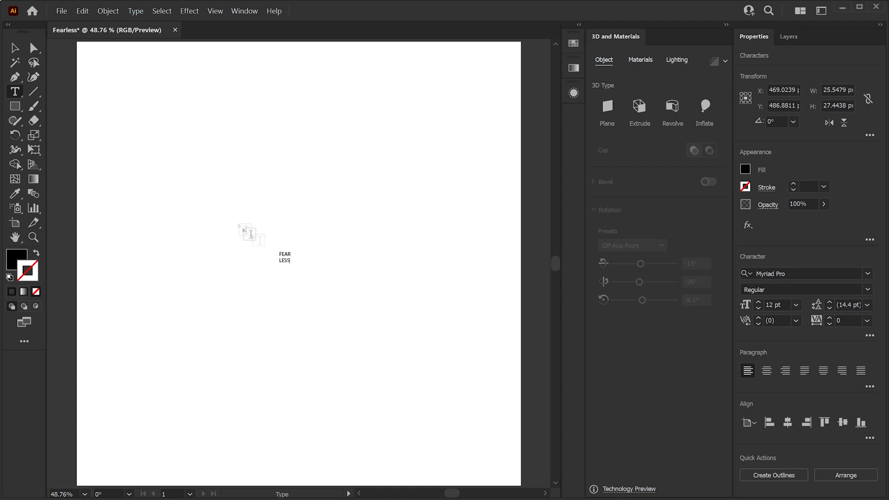
pyautogui.press('Escape')
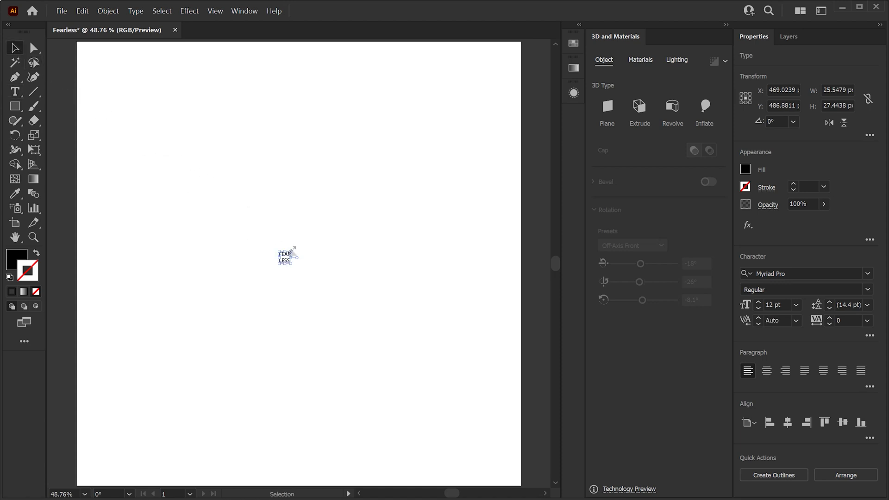
pyautogui.moveTo(292, 248); pyautogui.dragTo(437, 130)
# - Tighten the leading to 188 pt, preview several fonts, and search for 'Spart'
pyautogui.moveTo(830, 311); pyautogui.dragTo(829, 310)
pyautogui.click(813, 274)
pyautogui.press('Down')
pyautogui.press('Down')
pyautogui.press('Down')
pyautogui.press('Down')
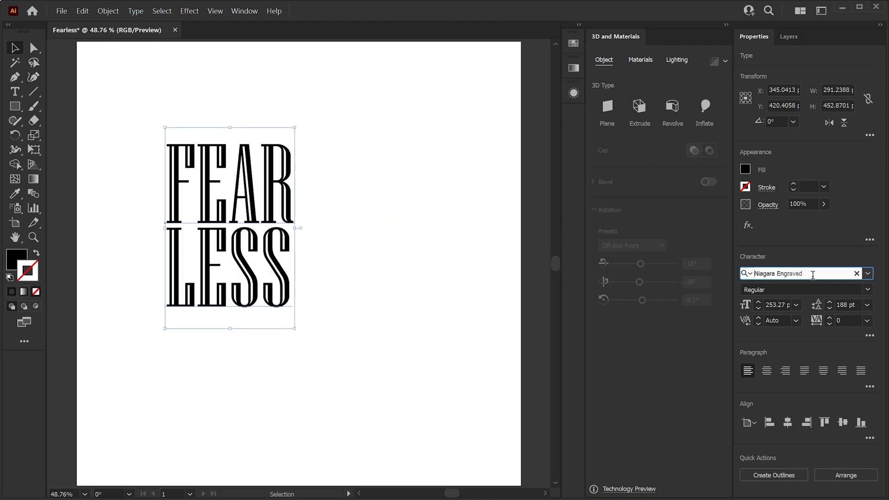
pyautogui.press('Down')
pyautogui.press('Down')
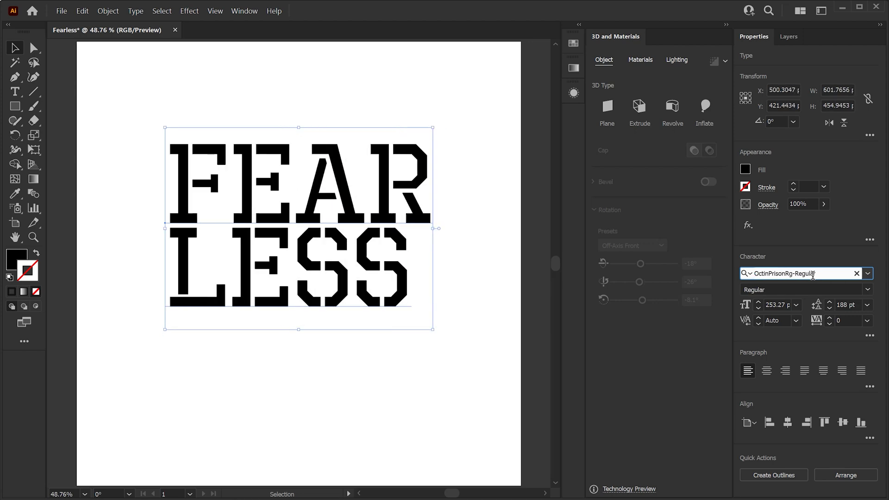
pyautogui.press('Down')
pyautogui.write('Spart')
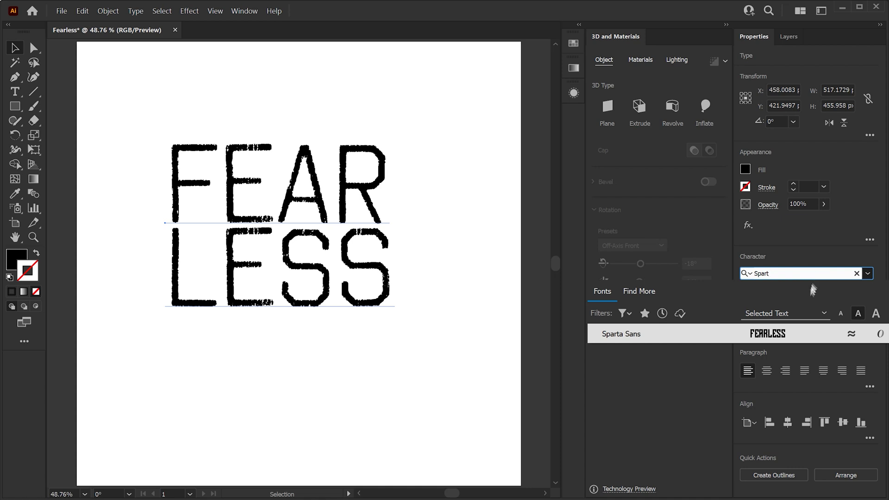
# - Apply Sparta Sans to the text and build an A shape from rectangles beside it
pyautogui.click(793, 334)
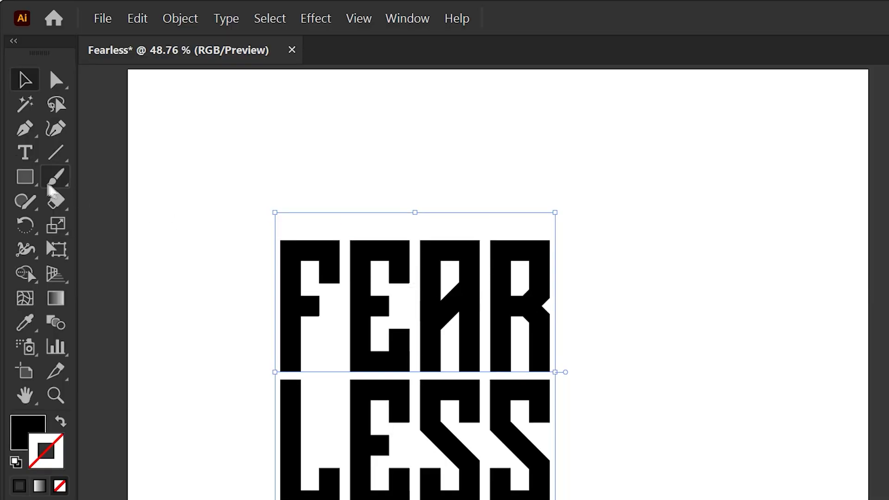
pyautogui.click(27, 179)
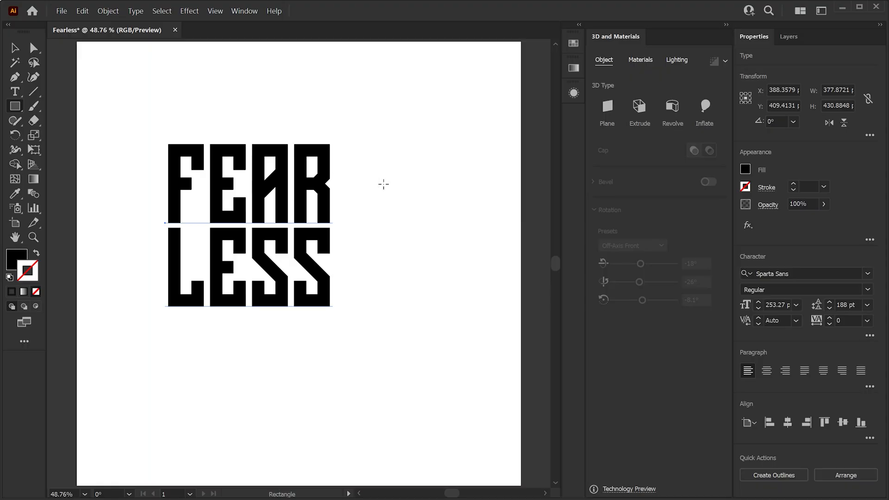
pyautogui.moveTo(383, 184)
pyautogui.mouseDown()
pyautogui.moveTo(396, 279)
pyautogui.moveTo(426, 269)
pyautogui.mouseUp()
pyautogui.press('v')
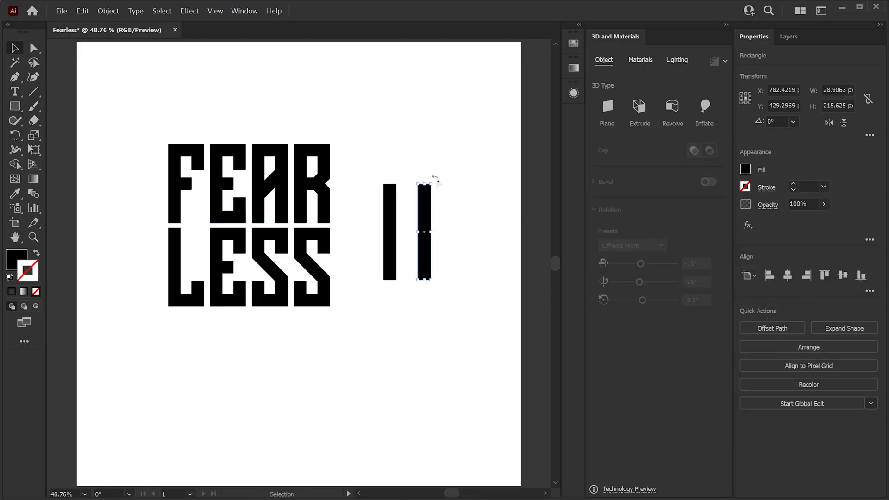
pyautogui.moveTo(435, 179); pyautogui.dragTo(406, 229)
pyautogui.press('r')
pyautogui.moveTo(452, 204); pyautogui.dragTo(451, 185)
# - Delete the rectangle A shape and select the FEAR/LESS text
pyautogui.press('v')
pyautogui.click(452, 187)
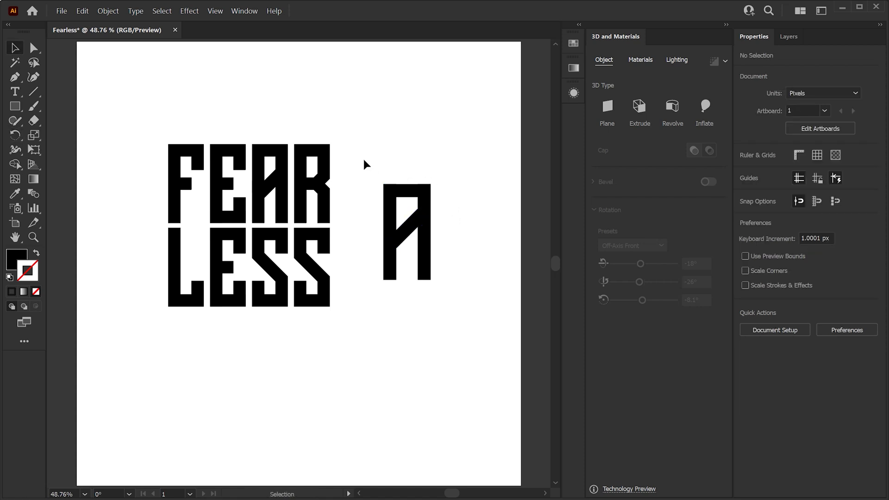
pyautogui.moveTo(448, 304); pyautogui.dragTo(448, 307)
pyautogui.press('Delete')
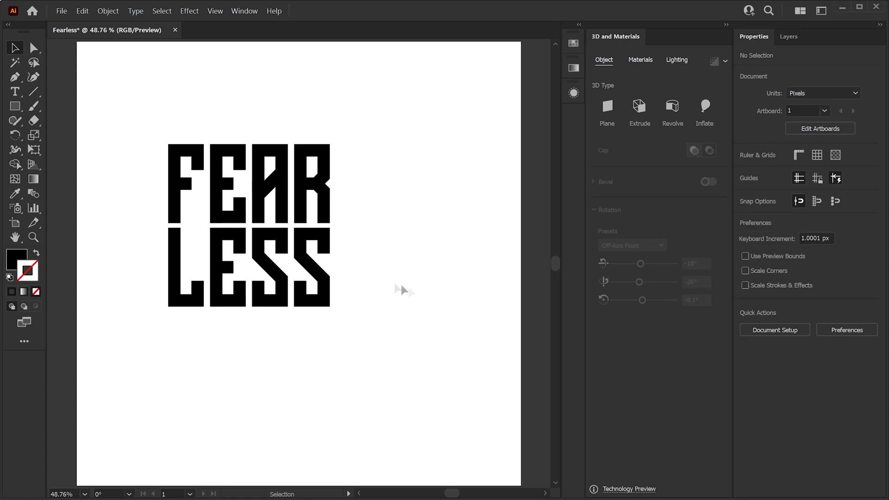
pyautogui.click(312, 251)
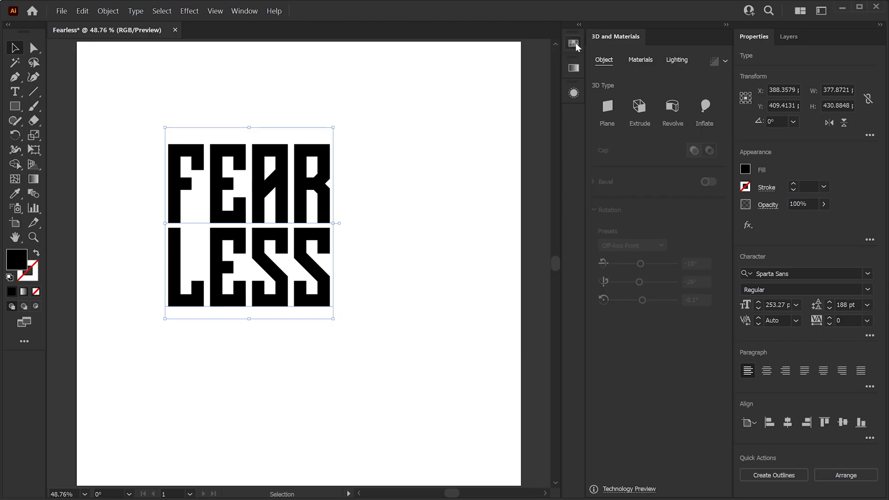
# - Open the Swatches panel and enlarge it to show more colours
pyautogui.click(576, 45)
pyautogui.click(576, 45)
pyautogui.click(248, 13)
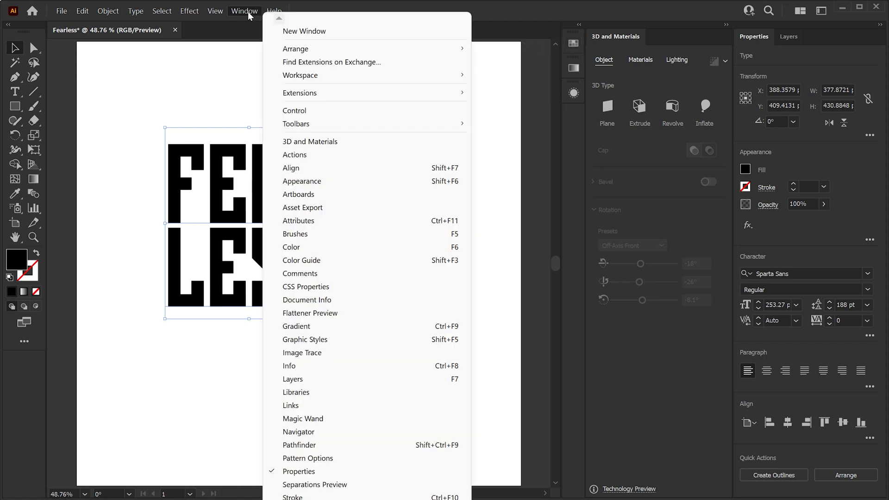
pyautogui.click(248, 14)
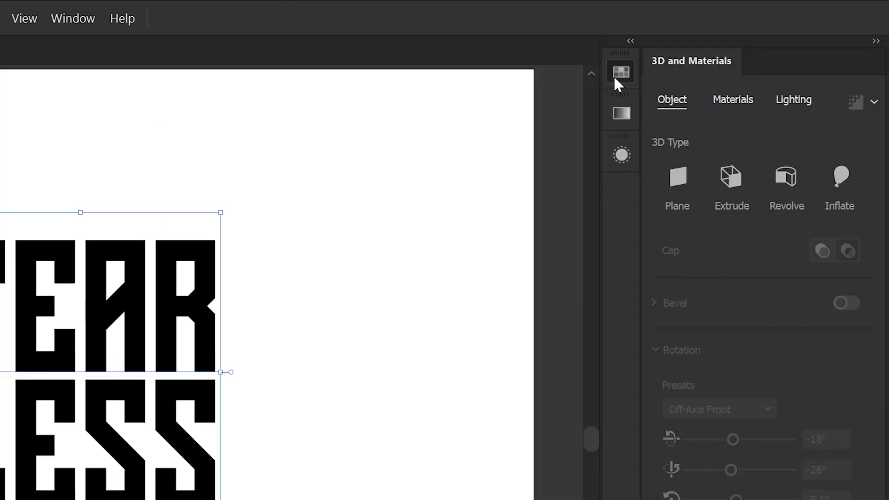
pyautogui.click(573, 43)
pyautogui.moveTo(583, 194); pyautogui.dragTo(584, 273)
# - Make the orange swatch global and adjust it to RGB 242/76/25
pyautogui.doubleClick(539, 125)
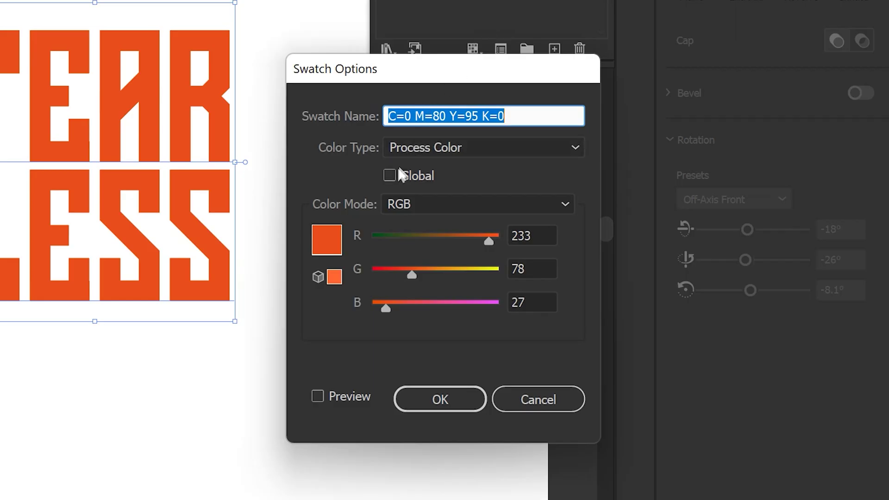
pyautogui.click(376, 387)
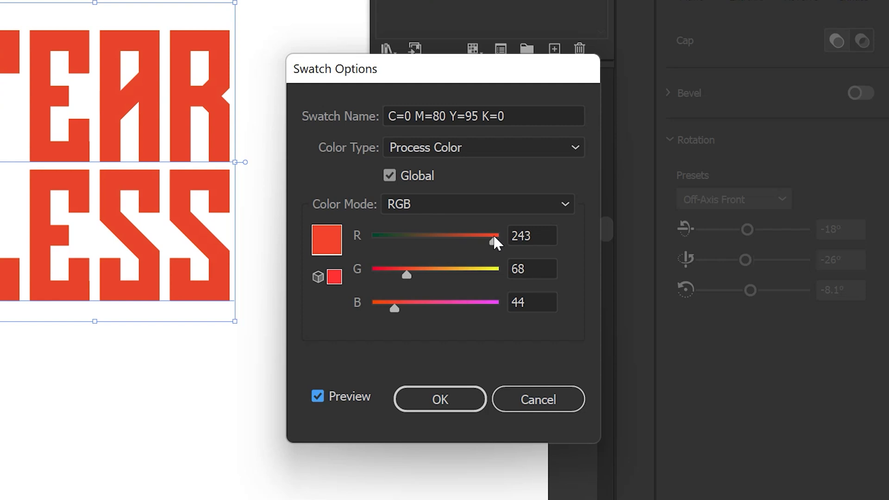
pyautogui.moveTo(493, 234); pyautogui.dragTo(493, 235)
pyautogui.moveTo(394, 304); pyautogui.dragTo(385, 304)
pyautogui.moveTo(407, 275); pyautogui.dragTo(410, 275)
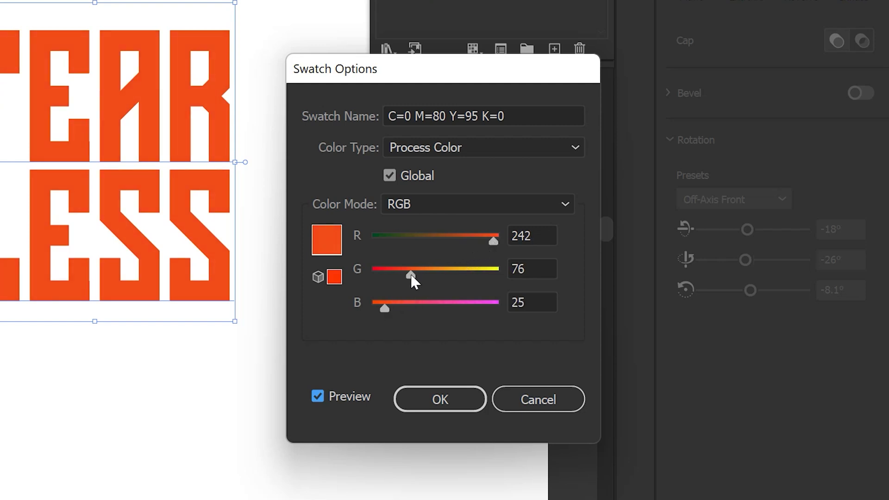
pyautogui.click(465, 401)
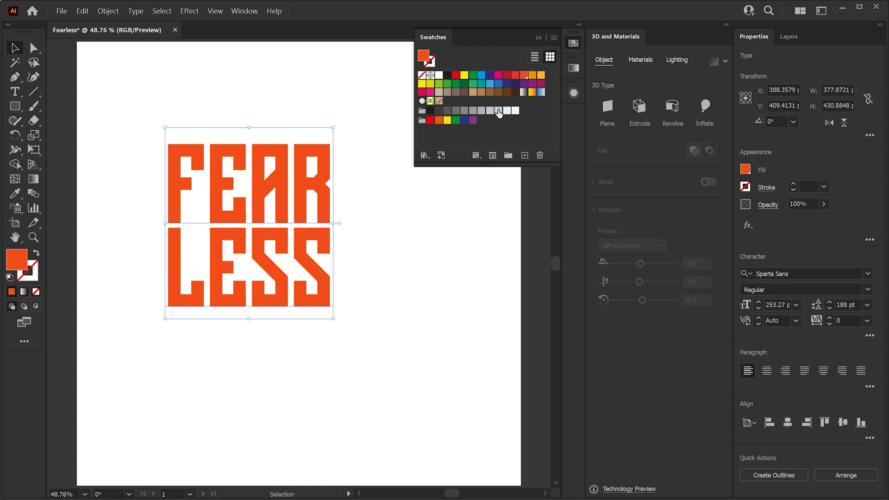
# - Make the light-grey and dark-grey swatches global, and fill the text light grey
pyautogui.doubleClick(499, 111)
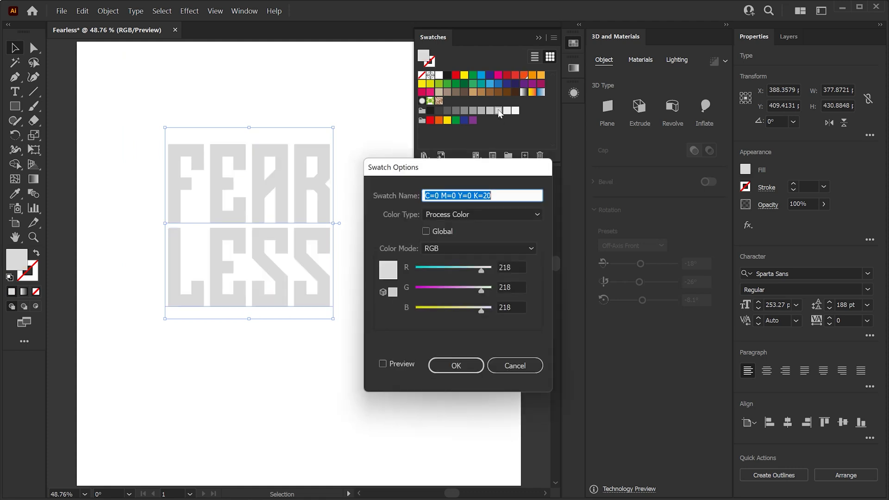
pyautogui.click(437, 234)
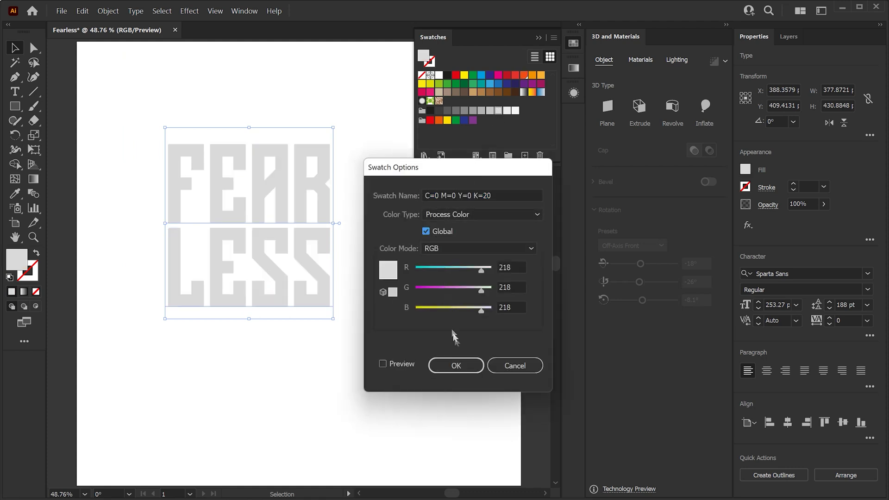
pyautogui.click(458, 365)
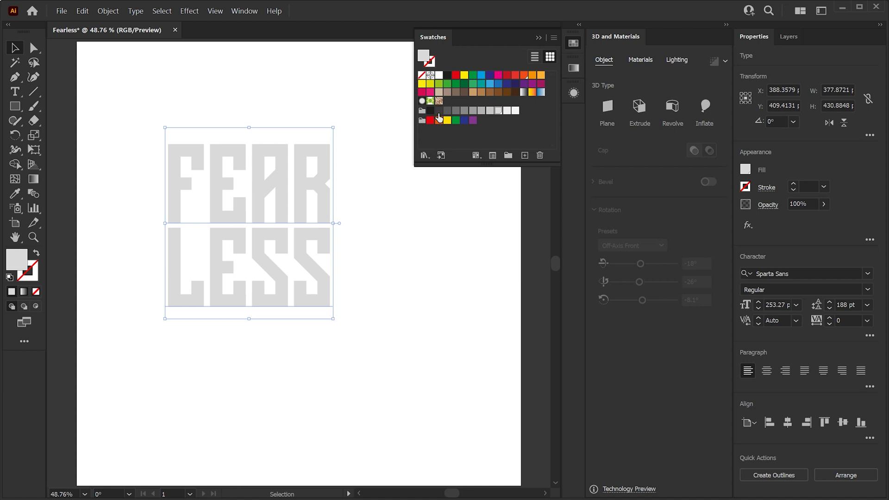
pyautogui.doubleClick(439, 112)
pyautogui.click(440, 233)
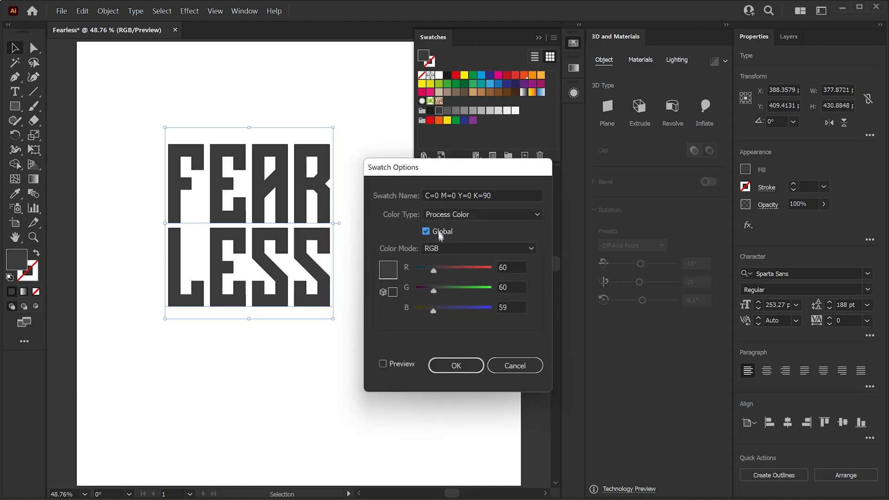
pyautogui.click(461, 367)
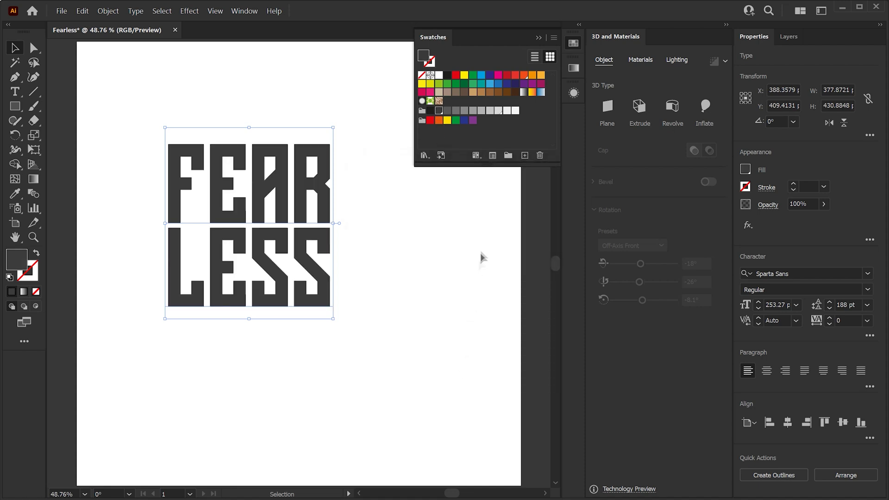
pyautogui.click(498, 110)
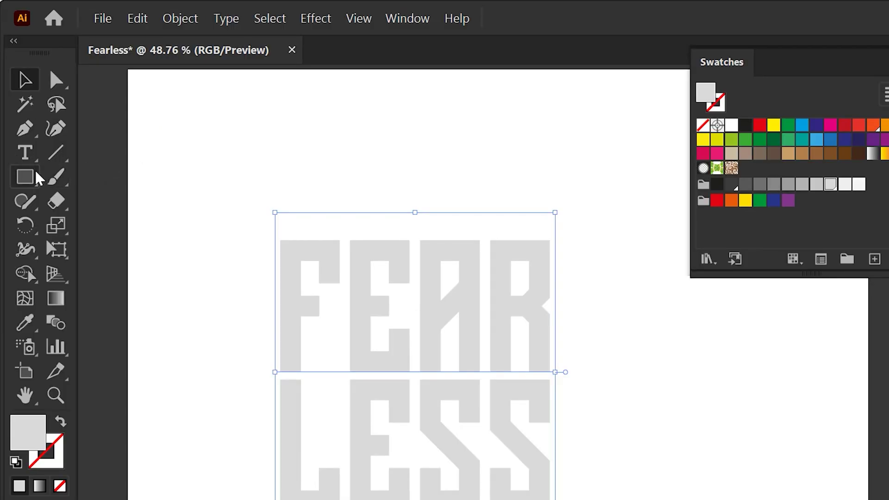
# - Draw a light-grey rectangle and resize it to 1000×1000 px over the artboard, using smart guides
pyautogui.click(37, 179)
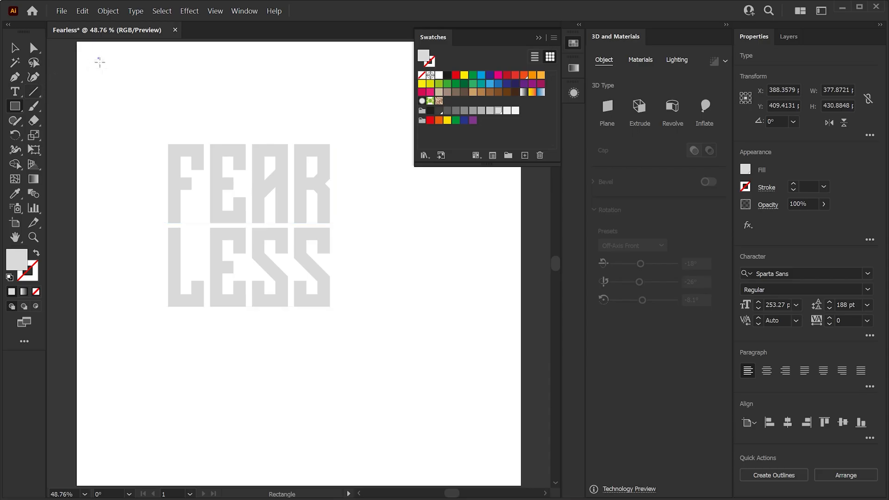
pyautogui.moveTo(98, 58); pyautogui.dragTo(500, 448)
pyautogui.press('v')
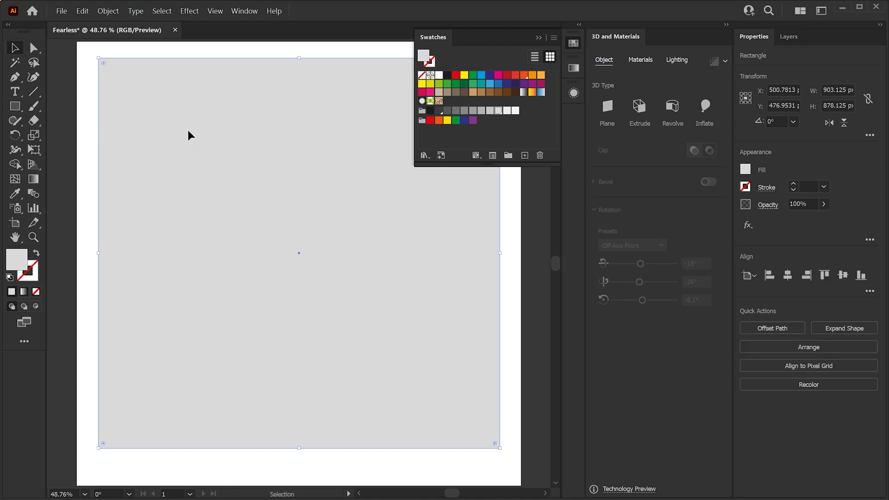
pyautogui.moveTo(188, 135); pyautogui.dragTo(171, 114)
pyautogui.click(215, 11)
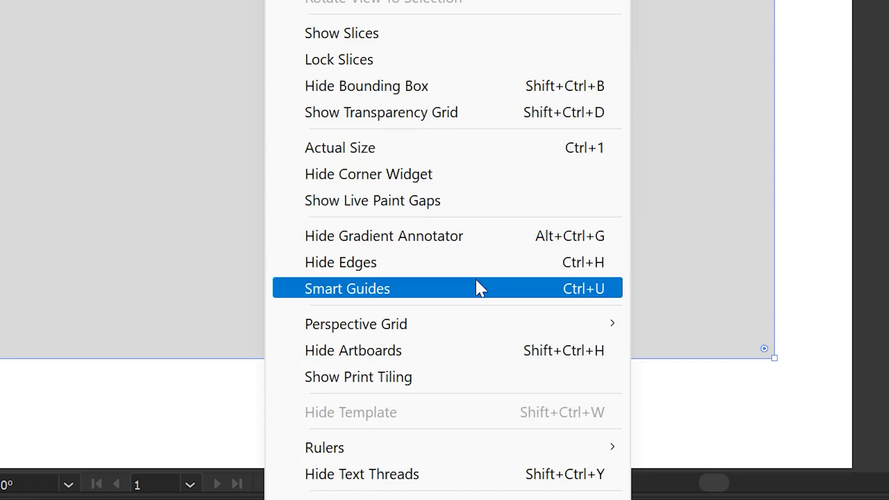
pyautogui.click(477, 285)
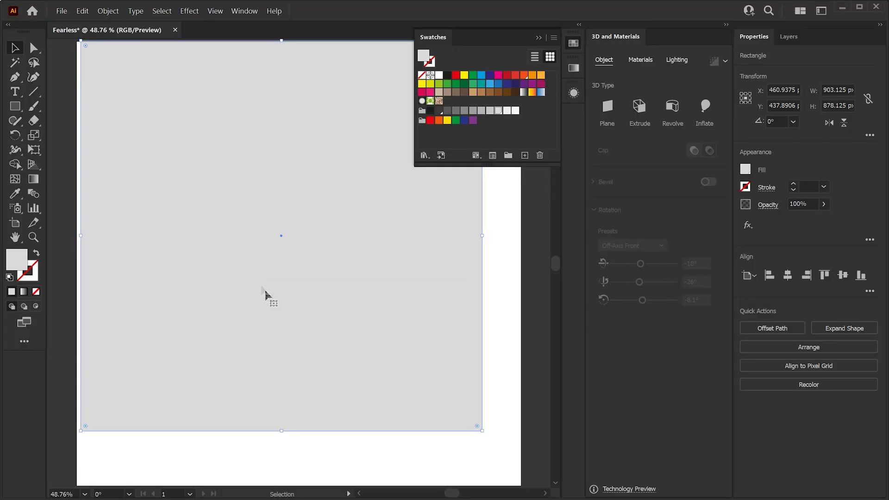
pyautogui.moveTo(260, 289); pyautogui.dragTo(253, 283)
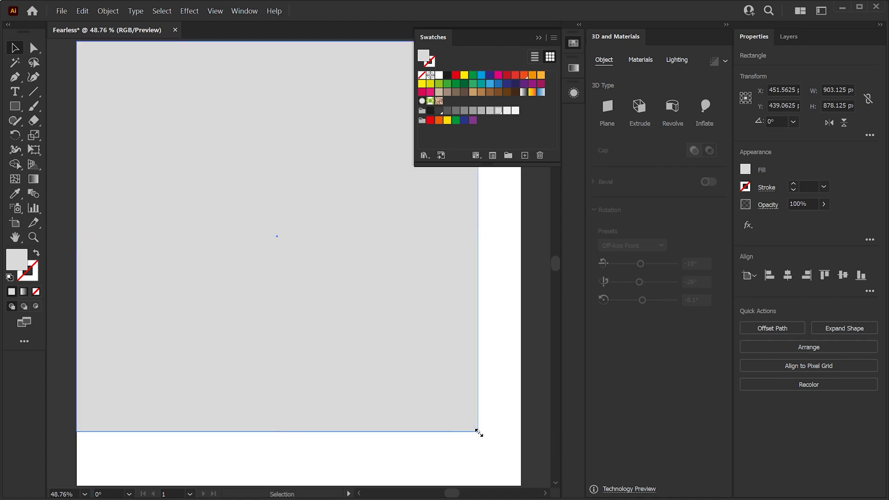
pyautogui.moveTo(478, 431); pyautogui.dragTo(521, 486)
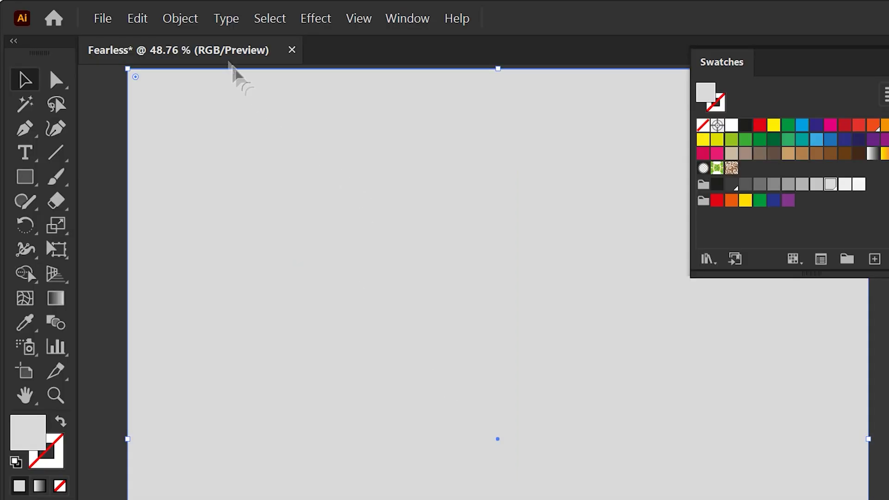
# - Send the rectangle to the back behind all other artwork
pyautogui.click(108, 11)
pyautogui.moveTo(117, 39)
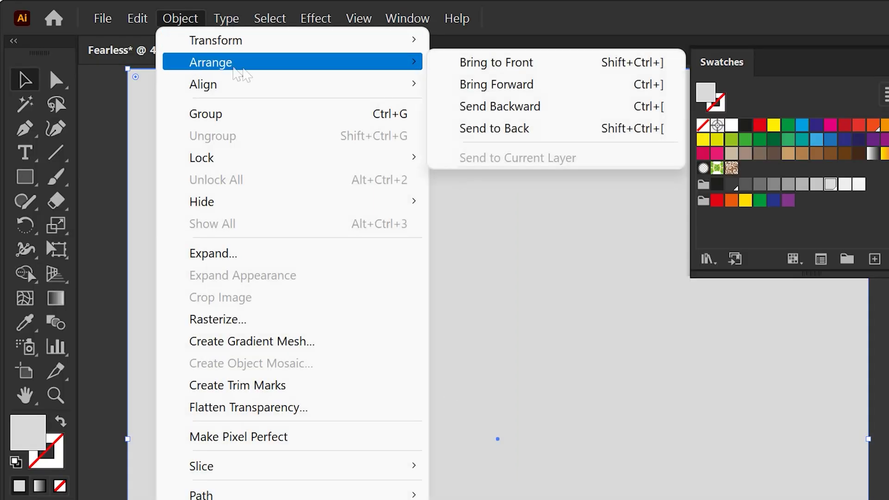
pyautogui.click(495, 129)
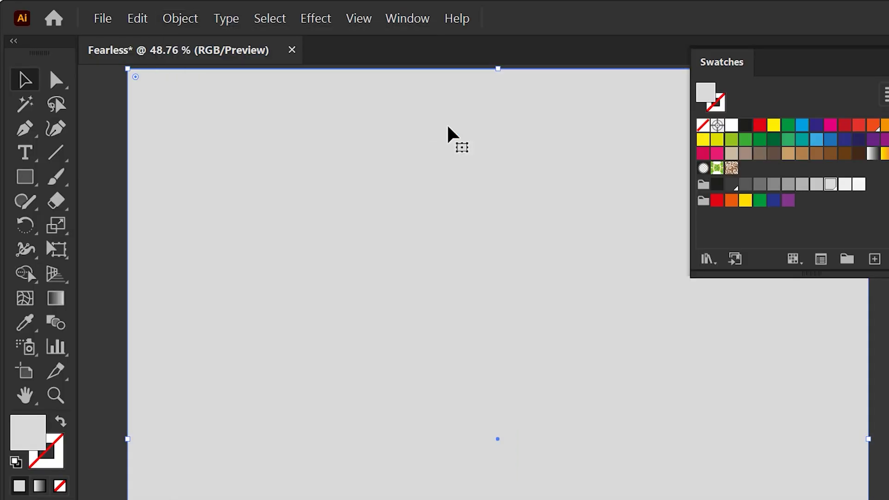
# - Fill the background rectangle dark grey and lock it
pyautogui.click(440, 112)
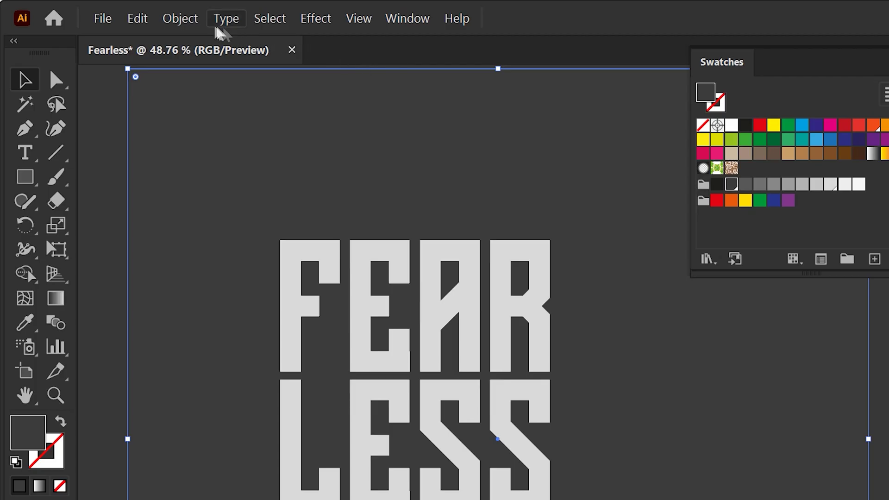
pyautogui.click(113, 13)
pyautogui.moveTo(245, 167)
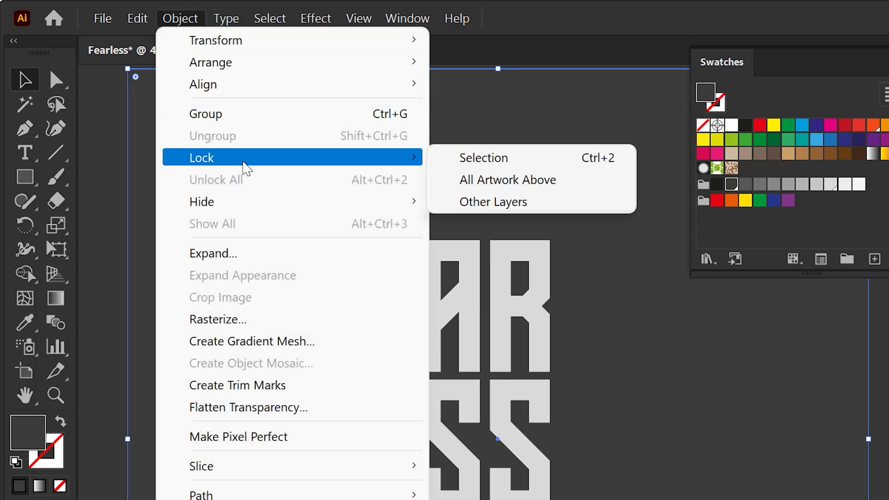
pyautogui.click(440, 161)
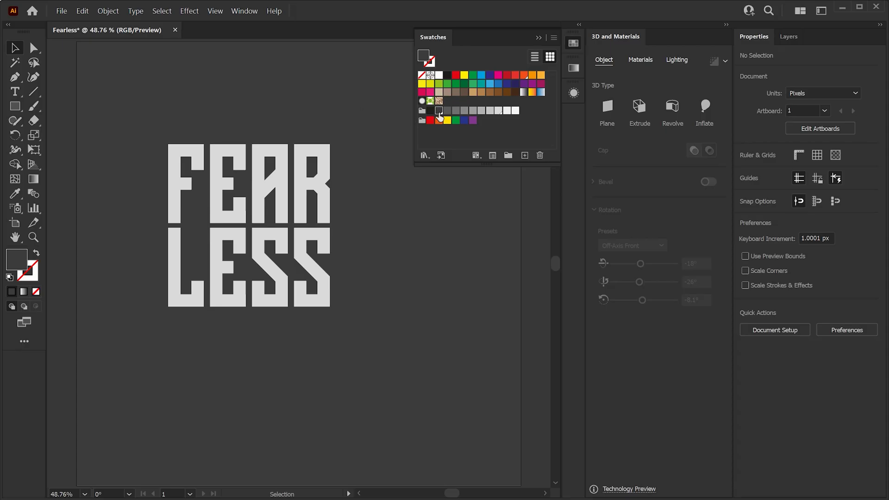
# - Edit the dark-grey swatch, setting R and B to 50
pyautogui.doubleClick(439, 111)
pyautogui.press('Tab')
pyautogui.press('Tab')
pyautogui.press('Tab')
pyautogui.press('Tab')
pyautogui.write('50')
pyautogui.press('Tab')
pyautogui.press('Tab')
pyautogui.write('50')
pyautogui.press('Return')
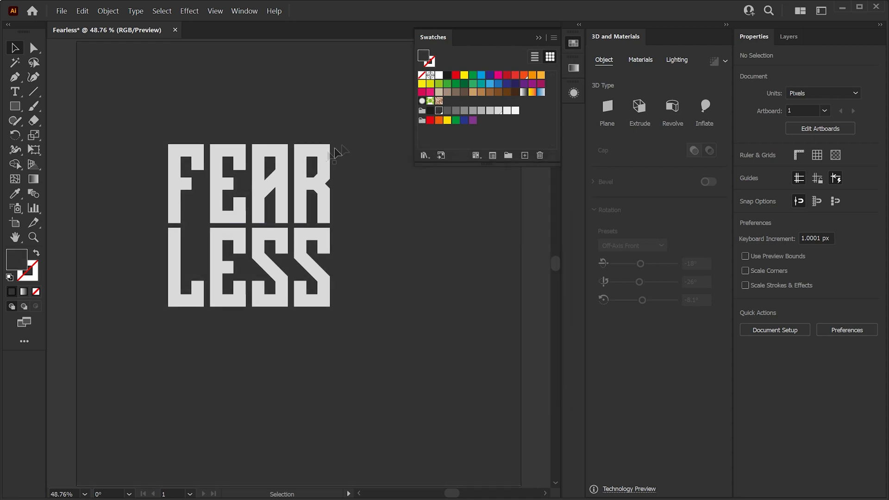
# - Convert the FEARLESS text to outlines and ungroup it into separate letters
pyautogui.click(264, 184)
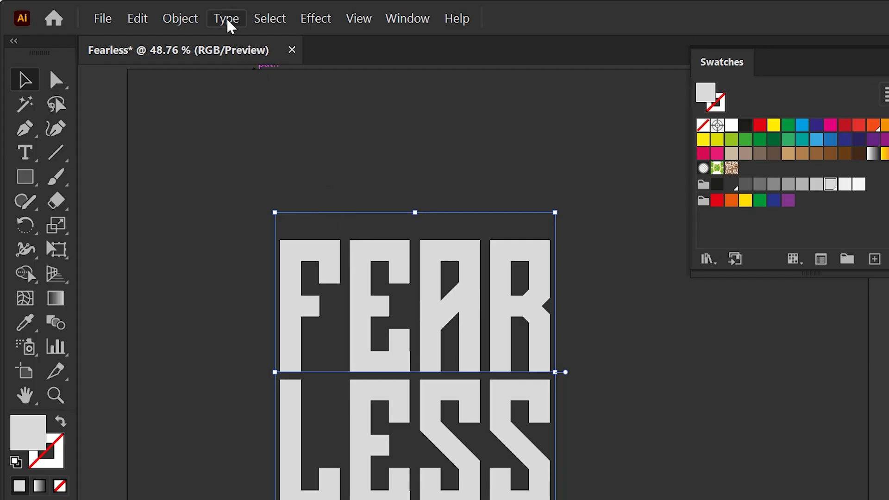
pyautogui.click(226, 19)
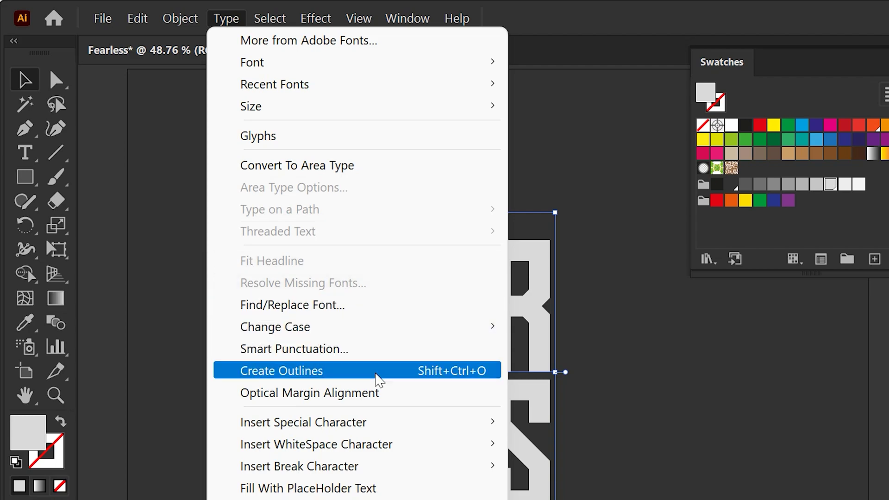
pyautogui.click(379, 370)
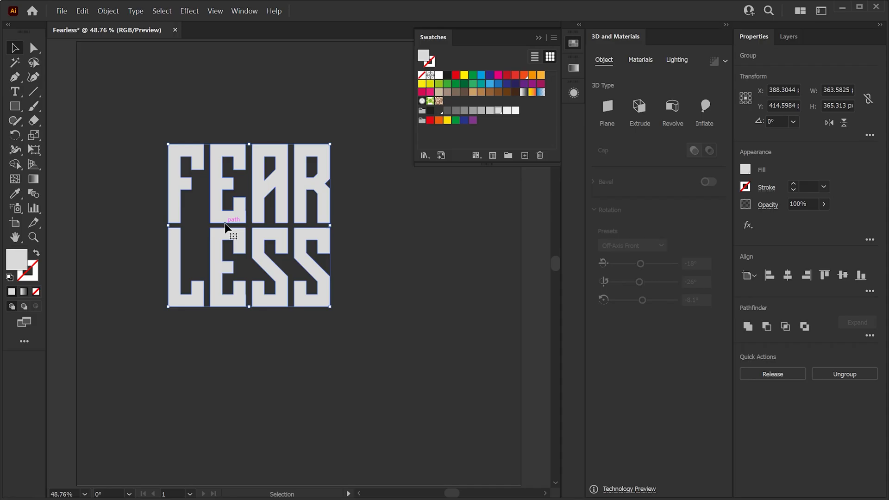
pyautogui.rightClick(376, 374)
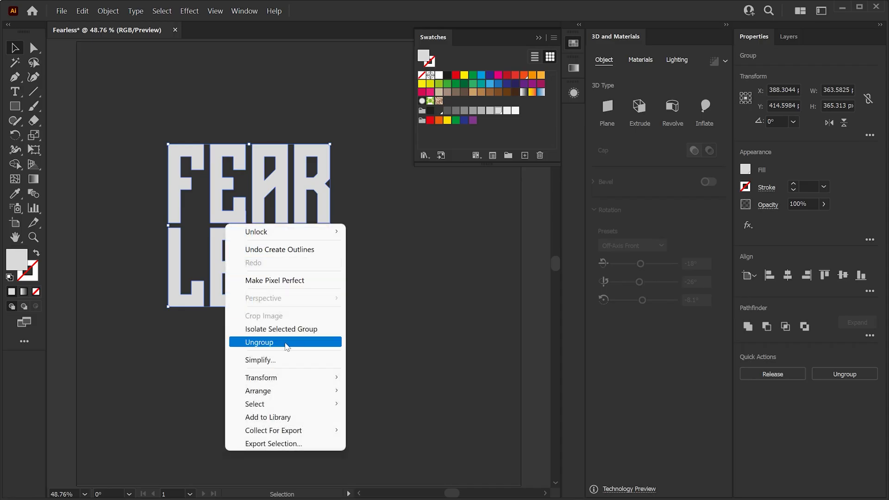
pyautogui.click(286, 343)
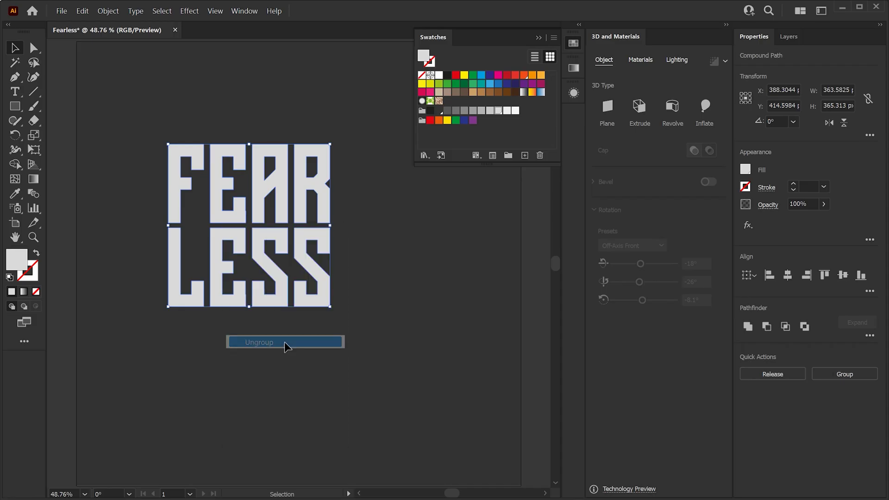
# - Select the four LESS letters
pyautogui.click(288, 348)
pyautogui.click(265, 306)
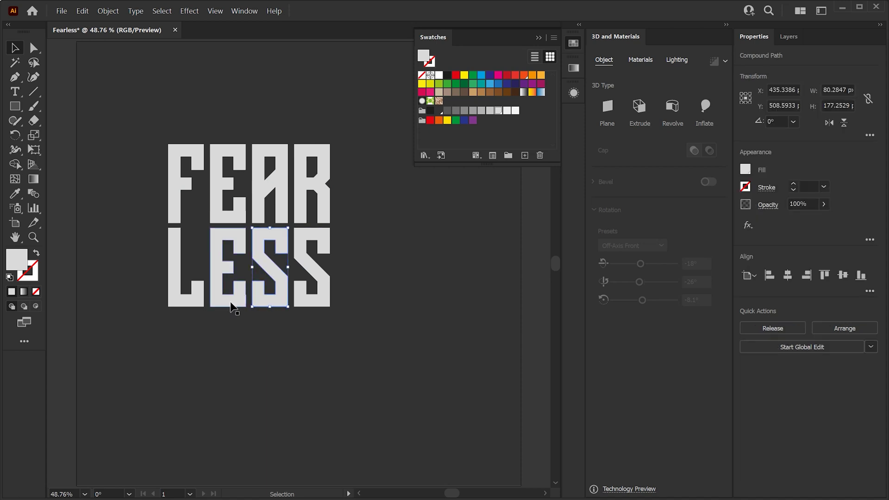
pyautogui.click(231, 304)
pyautogui.moveTo(157, 252); pyautogui.dragTo(363, 331)
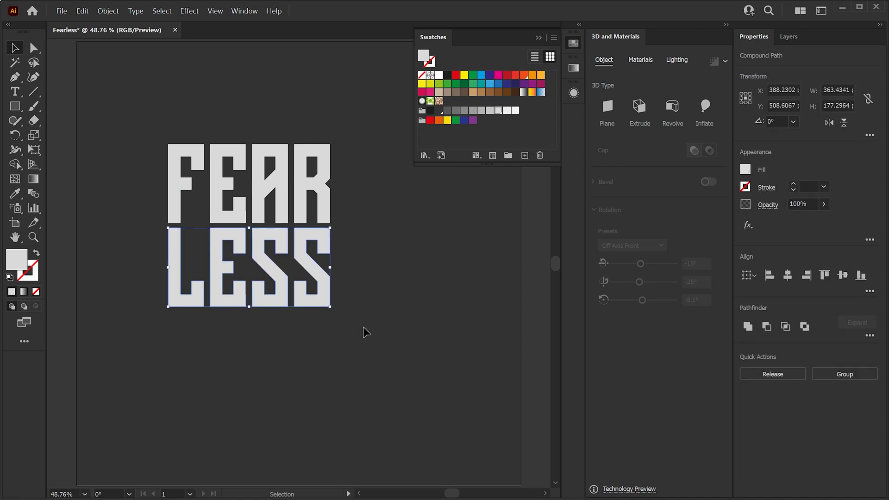
# - Make the LESS letters one compound path
pyautogui.click(108, 11)
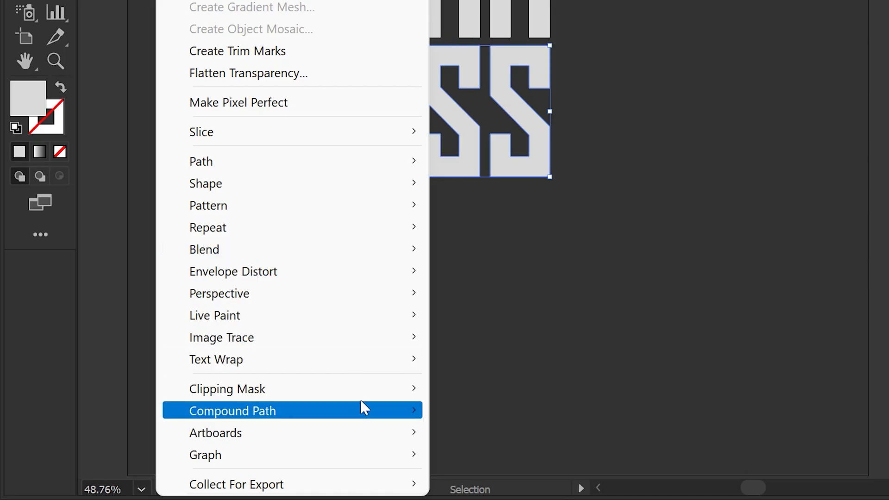
pyautogui.moveTo(373, 406)
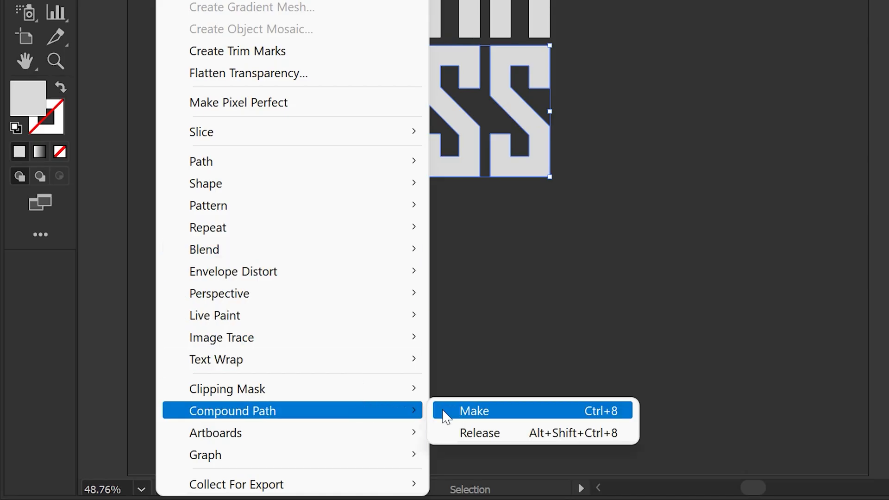
pyautogui.click(446, 415)
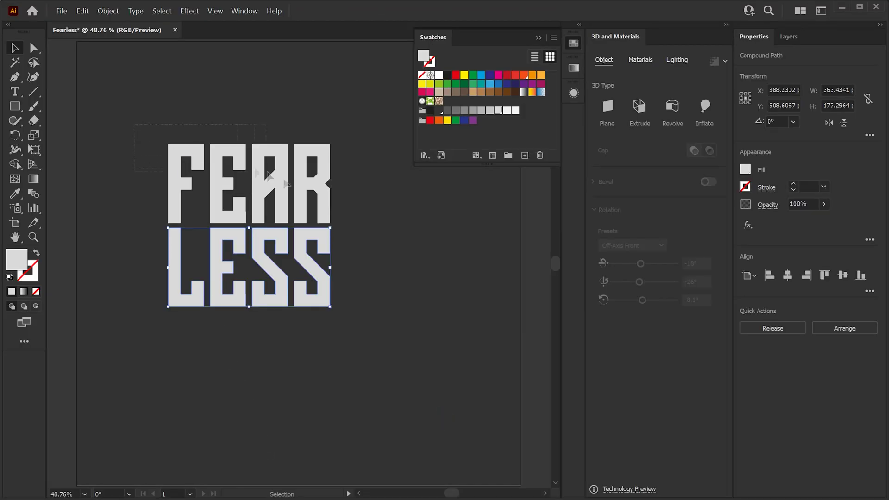
# - Make the FEAR letters a compound path, then reselect LESS
pyautogui.click(297, 189)
pyautogui.click(108, 11)
pyautogui.moveTo(234, 446)
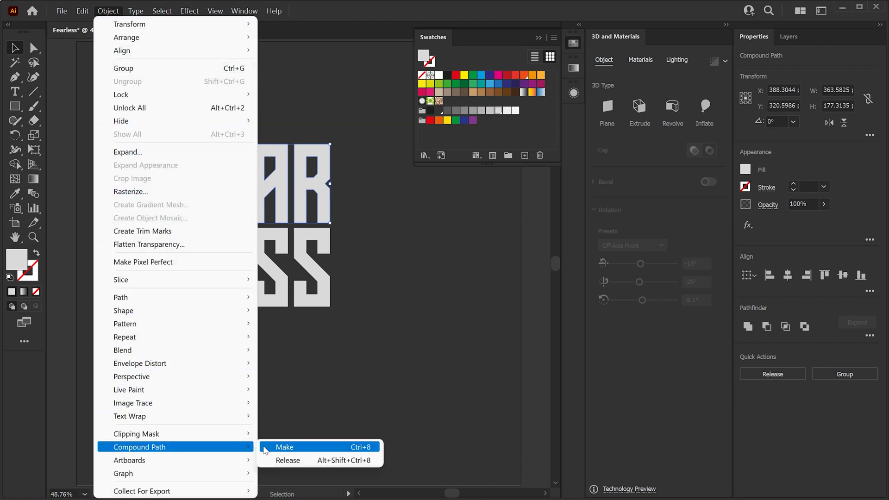
pyautogui.click(278, 448)
pyautogui.click(266, 300)
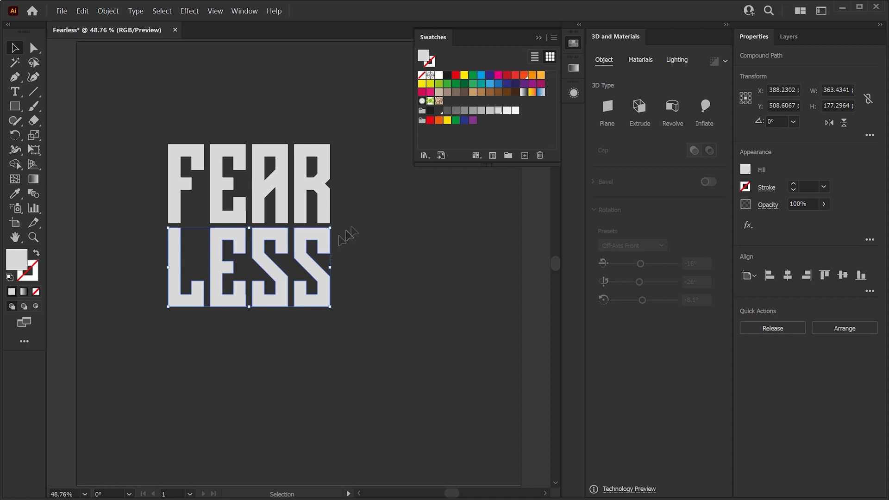
# - Fill LESS with the orange swatch and change it to red, green value 55
pyautogui.click(523, 75)
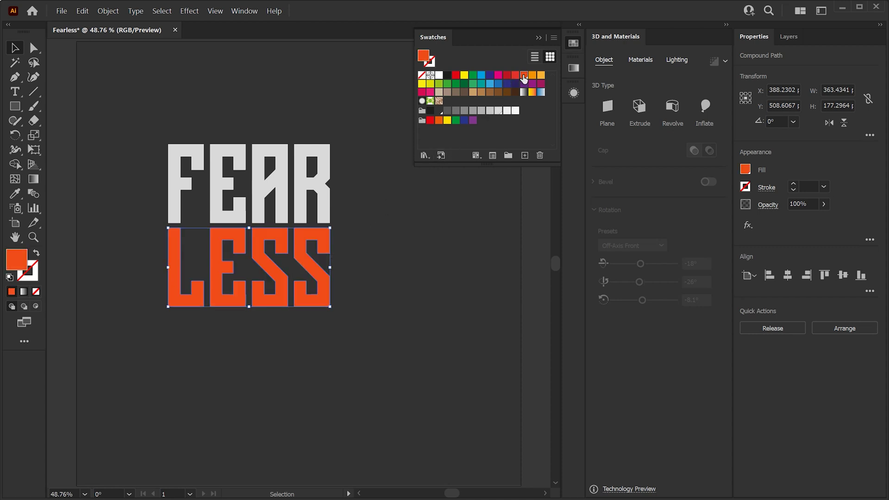
pyautogui.doubleClick(525, 77)
pyautogui.press('Tab')
pyautogui.press('Tab')
pyautogui.press('Tab')
pyautogui.press('Tab')
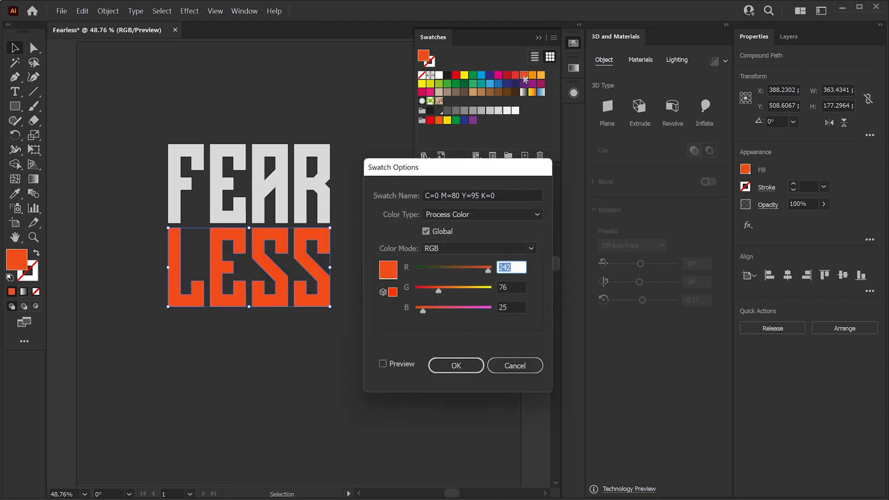
pyautogui.write('55')
pyautogui.press('Tab')
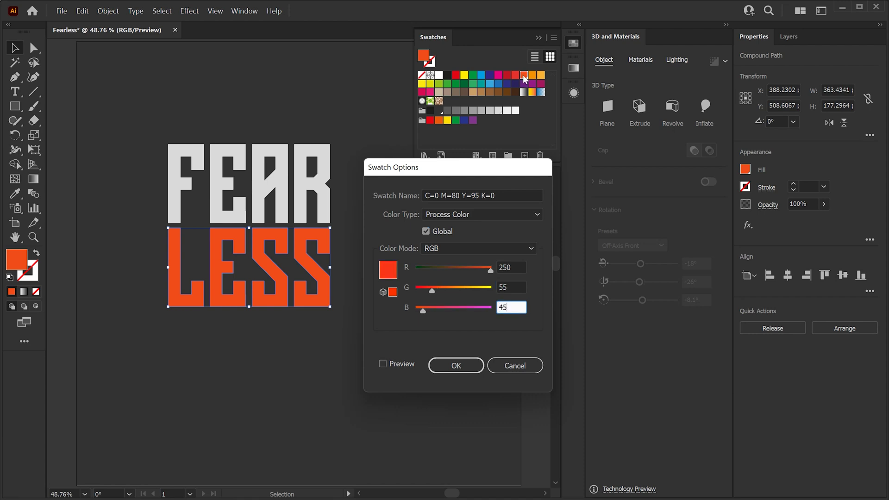
pyautogui.press('Return')
# - Darken the dark-grey swatch to RGB 40/40/40
pyautogui.doubleClick(439, 111)
pyautogui.press('Tab')
pyautogui.press('Tab')
pyautogui.press('Tab')
pyautogui.write('40')
pyautogui.press('Tab')
pyautogui.write('40')
pyautogui.press('Tab')
pyautogui.write('40')
pyautogui.press('Return')
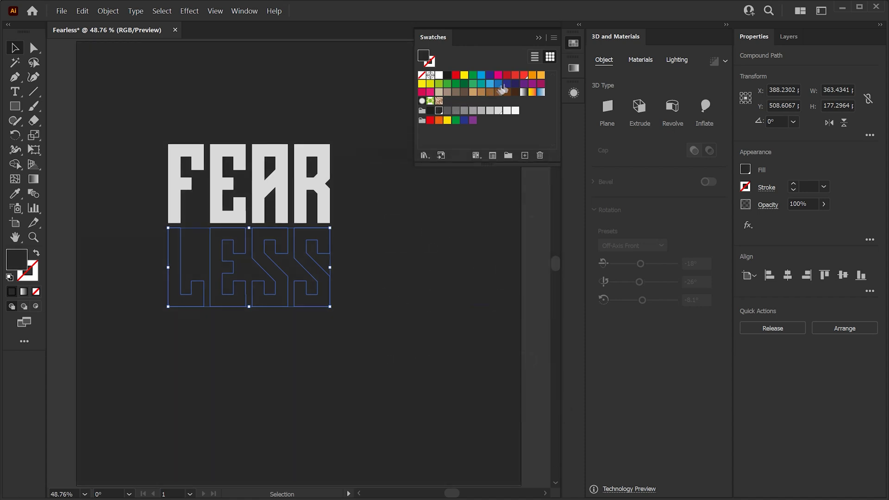
# - Refill LESS red, store the red swatch, and move FEAR to the artboard's top-left
pyautogui.click(523, 75)
pyautogui.moveTo(444, 111); pyautogui.dragTo(445, 111)
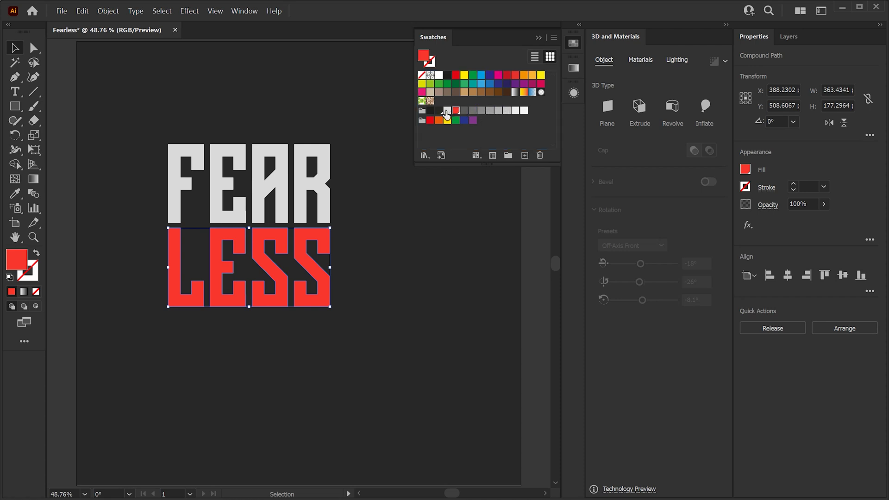
pyautogui.click(574, 43)
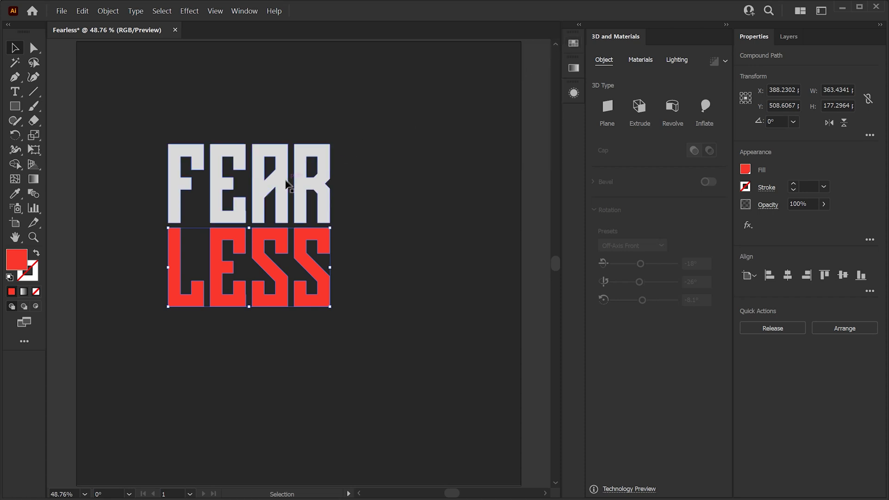
pyautogui.moveTo(279, 179); pyautogui.dragTo(209, 98)
pyautogui.click(285, 236)
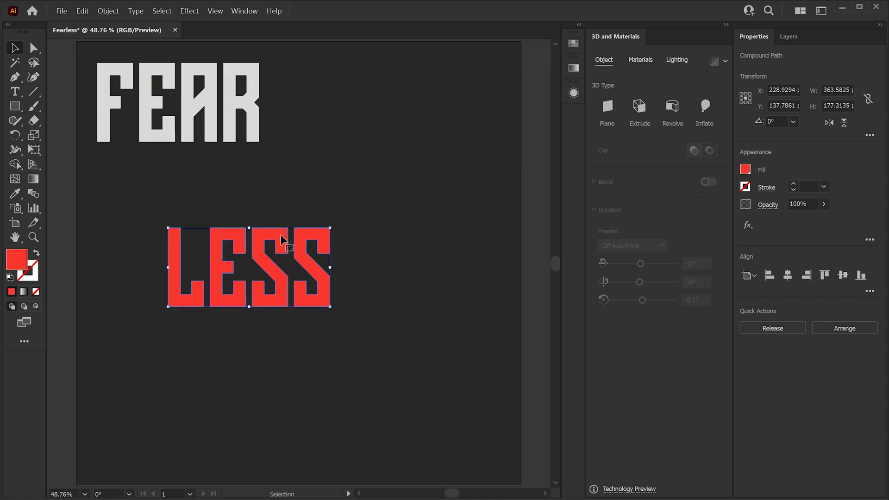
# - Open Performance preferences and toggle GPU Performance off and back on
pyautogui.click(82, 11)
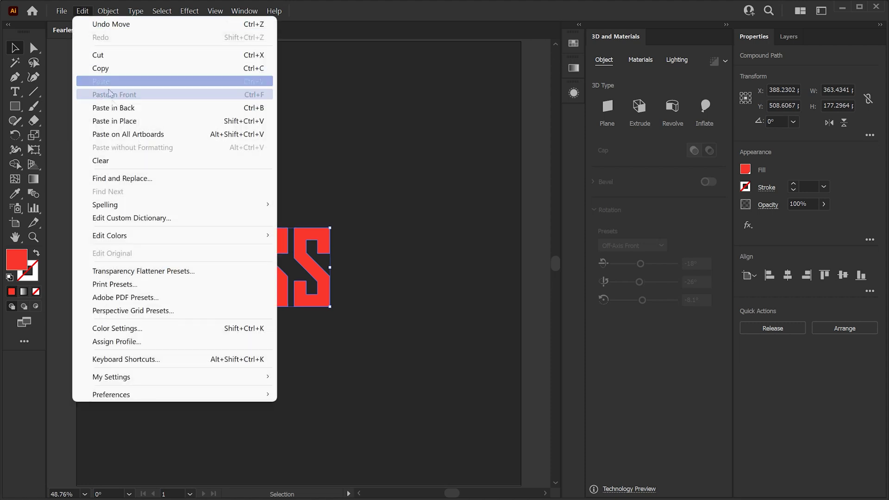
pyautogui.moveTo(192, 397)
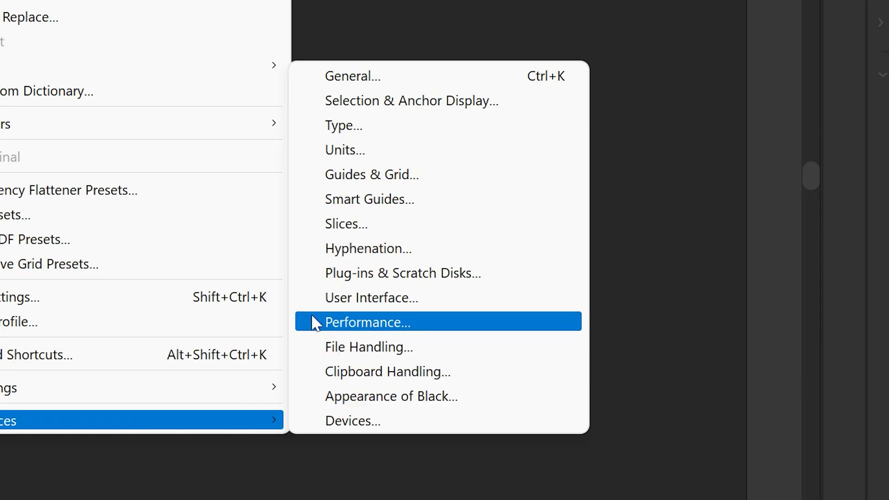
pyautogui.click(285, 341)
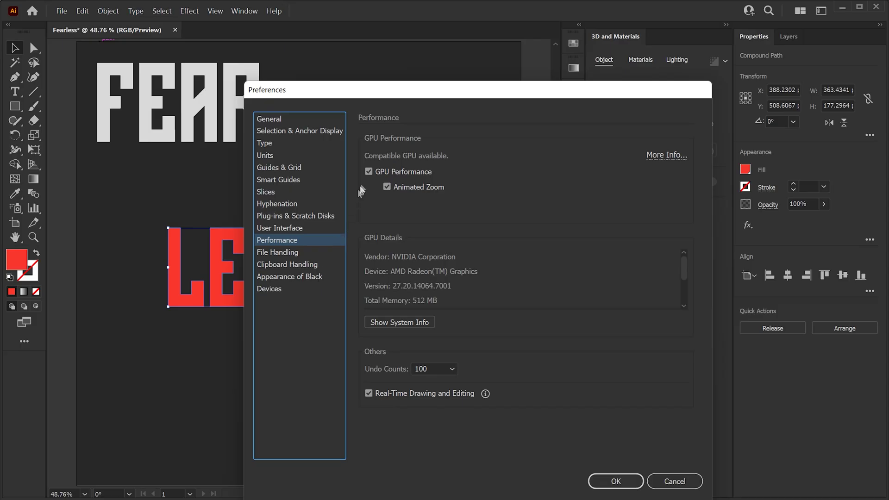
pyautogui.click(368, 172)
pyautogui.click(368, 172)
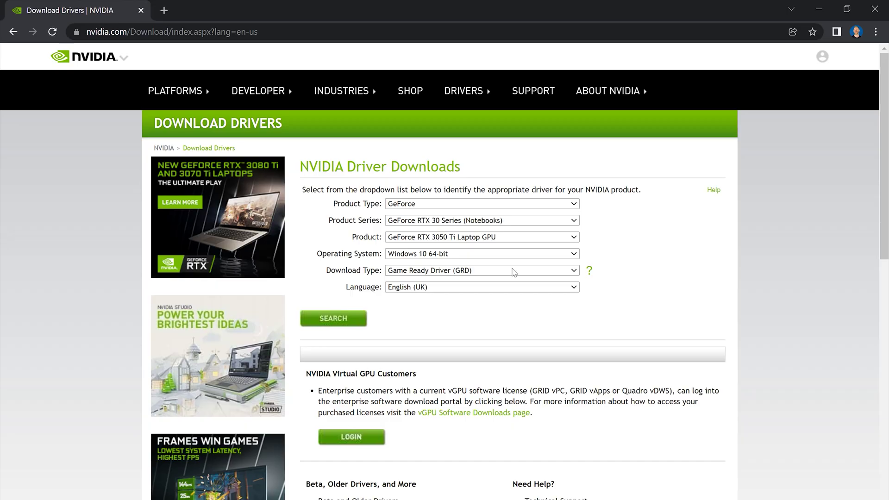
# - Choose Studio Driver (SD) as the download type for the RTX 3050 Ti Laptop GPU
pyautogui.click(513, 271)
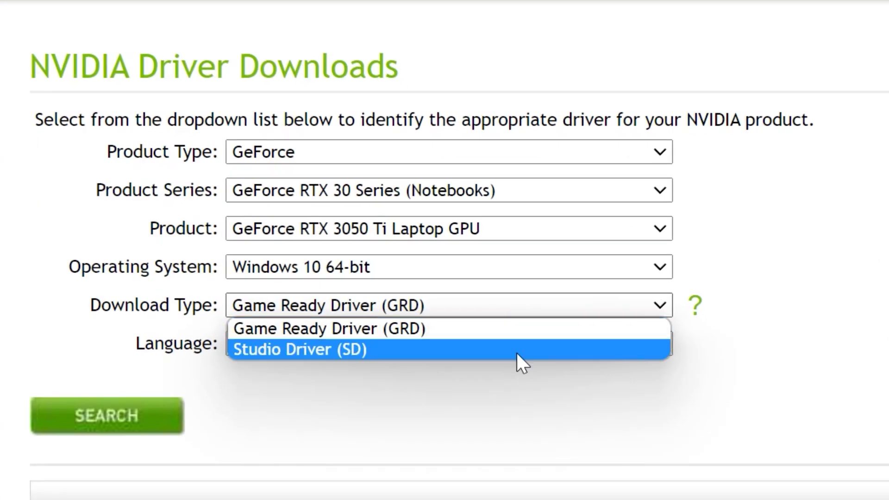
pyautogui.click(515, 351)
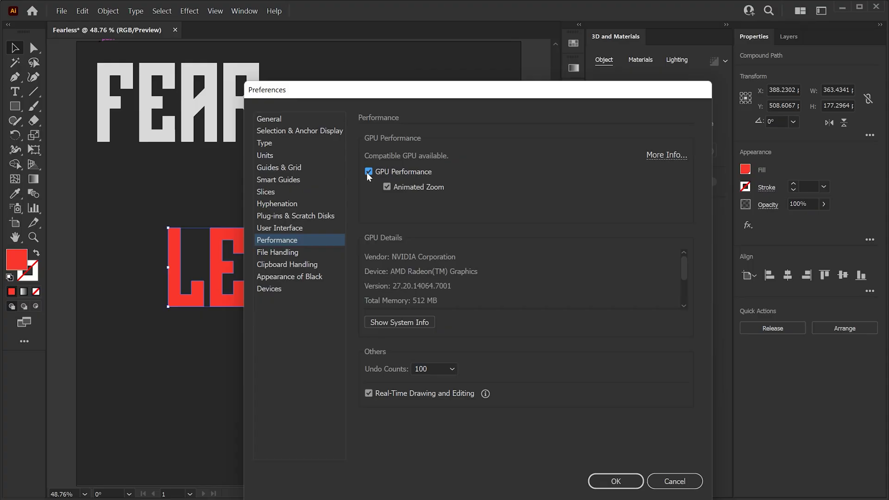
# - Extrude LESS to a depth of 357 px, keeping solid front caps
pyautogui.press('Return')
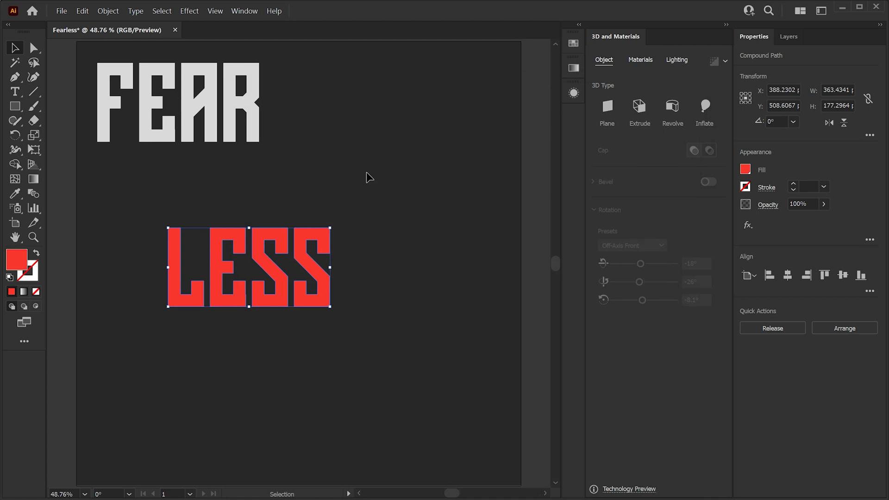
pyautogui.click(639, 108)
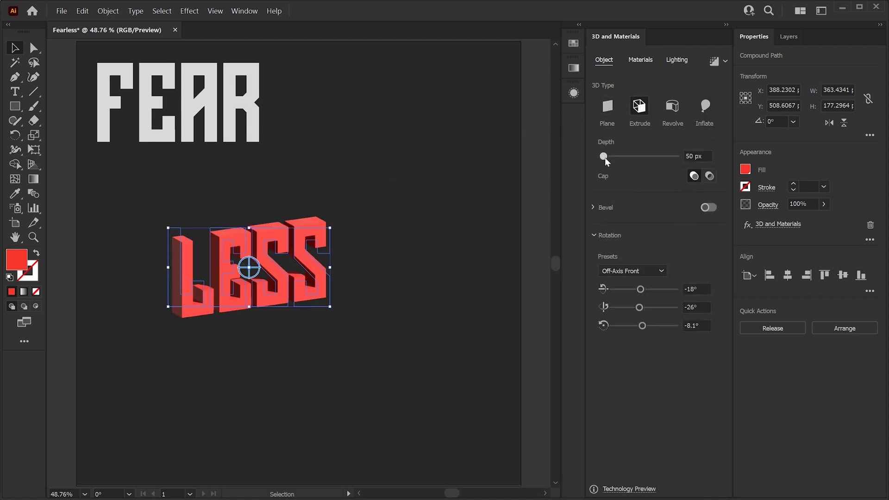
pyautogui.moveTo(605, 157)
pyautogui.mouseDown()
pyautogui.moveTo(667, 156)
pyautogui.moveTo(617, 156)
pyautogui.mouseUp()
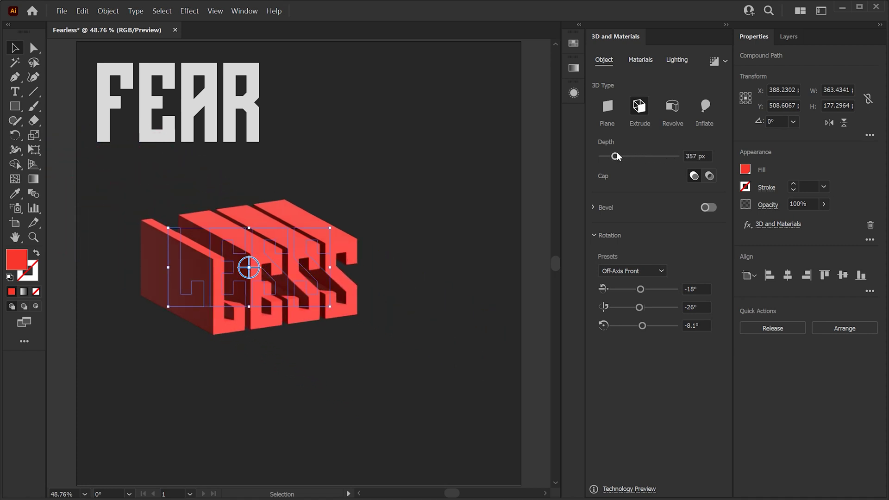
pyautogui.click(709, 176)
pyautogui.click(694, 177)
# - Add a Round bevel to LESS with 20% width and 40% height
pyautogui.click(710, 208)
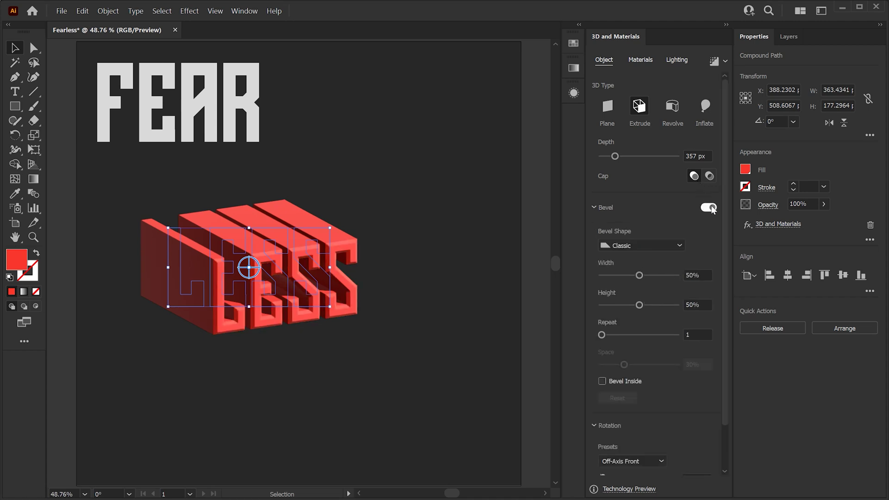
pyautogui.click(649, 247)
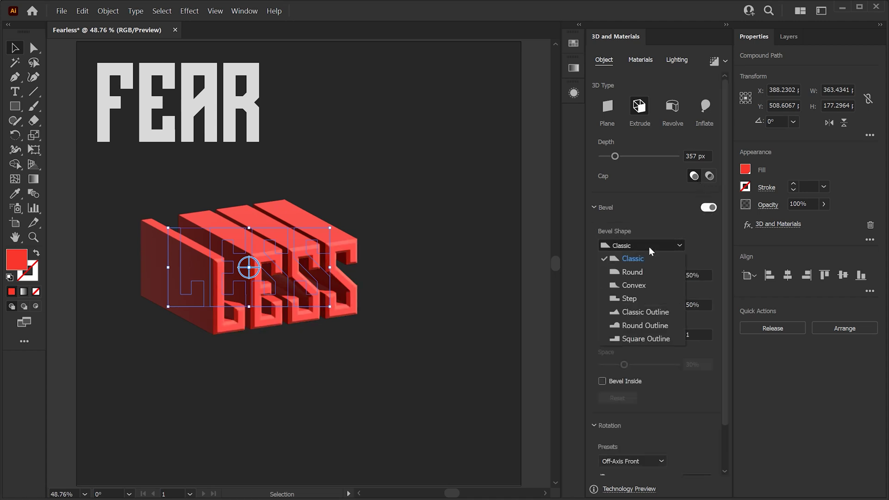
pyautogui.click(646, 271)
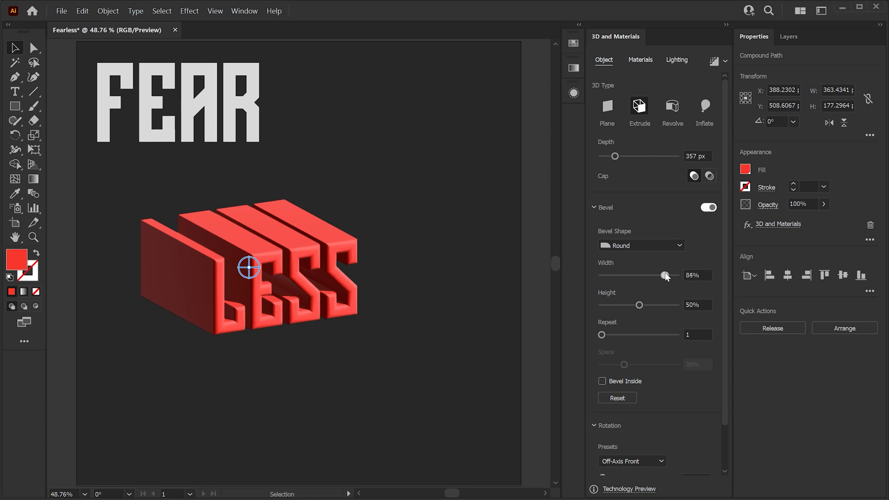
pyautogui.moveTo(639, 276); pyautogui.dragTo(618, 277)
pyautogui.hotkey('ctrl', '1')
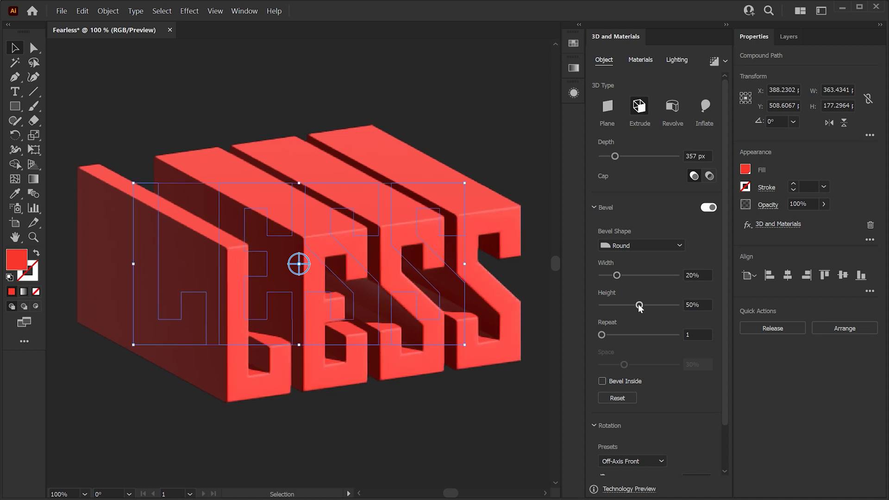
pyautogui.moveTo(639, 306)
pyautogui.mouseDown()
pyautogui.moveTo(619, 307)
pyautogui.moveTo(680, 307)
pyautogui.moveTo(631, 306)
pyautogui.mouseUp()
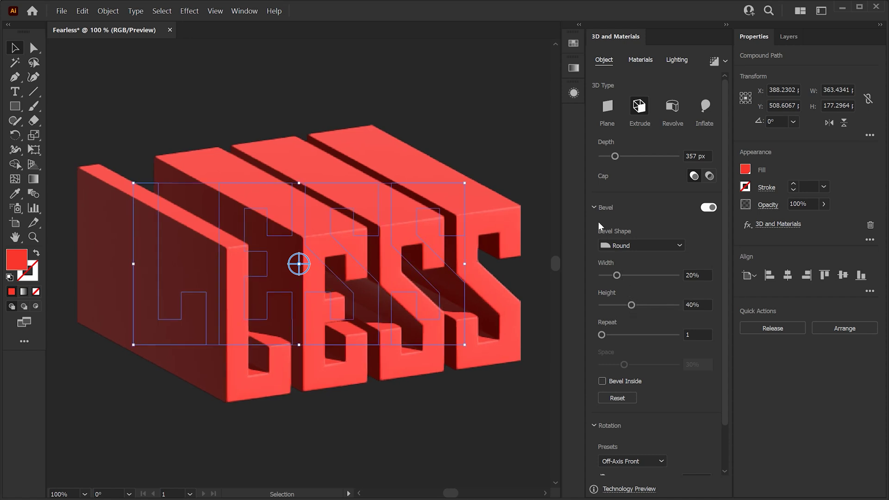
pyautogui.click(594, 208)
pyautogui.click(635, 270)
# - Try the Front, Isometric Left and Isometric Right rotations, settling on Isometric Top
pyautogui.click(637, 297)
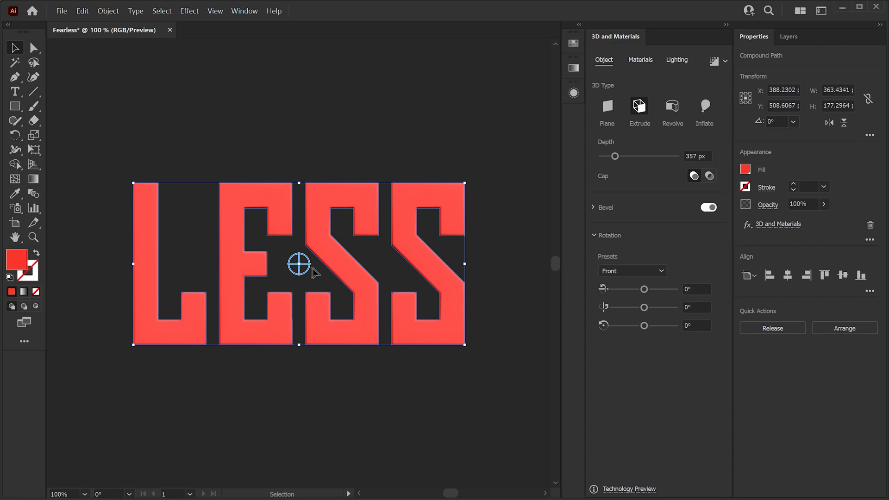
pyautogui.moveTo(303, 268)
pyautogui.mouseDown()
pyautogui.moveTo(318, 274)
pyautogui.moveTo(266, 252)
pyautogui.moveTo(307, 258)
pyautogui.moveTo(300, 254)
pyautogui.moveTo(311, 266)
pyautogui.mouseUp()
pyautogui.moveTo(646, 289); pyautogui.dragTo(652, 327)
pyautogui.click(648, 271)
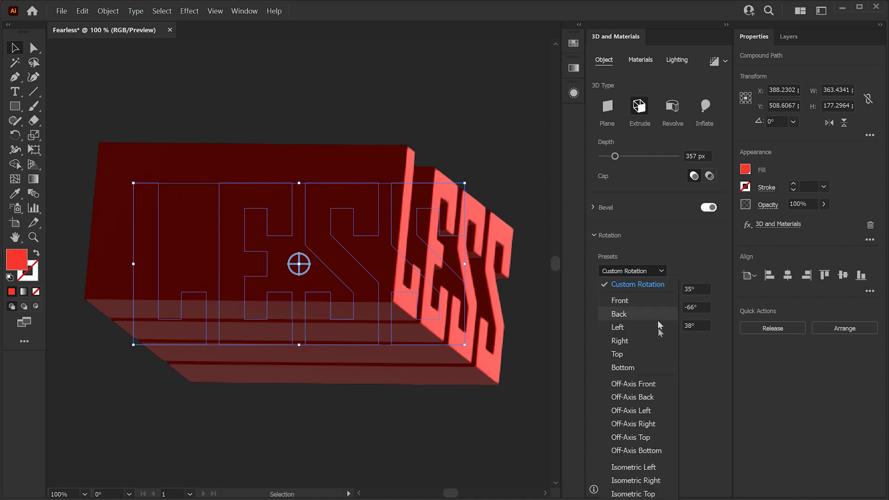
pyautogui.click(656, 472)
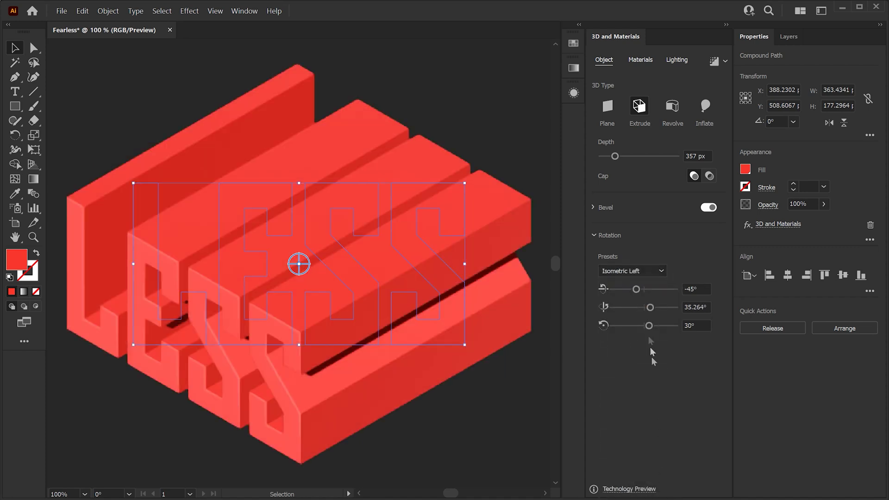
pyautogui.click(644, 270)
pyautogui.click(654, 480)
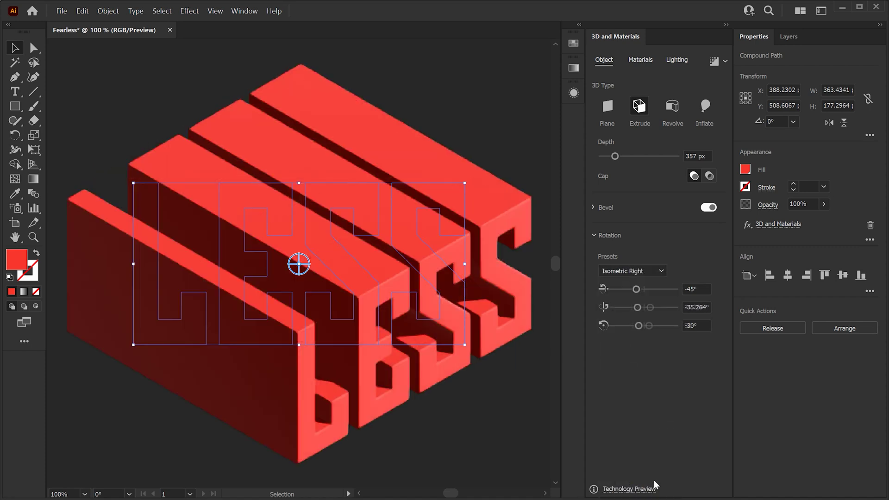
pyautogui.click(641, 271)
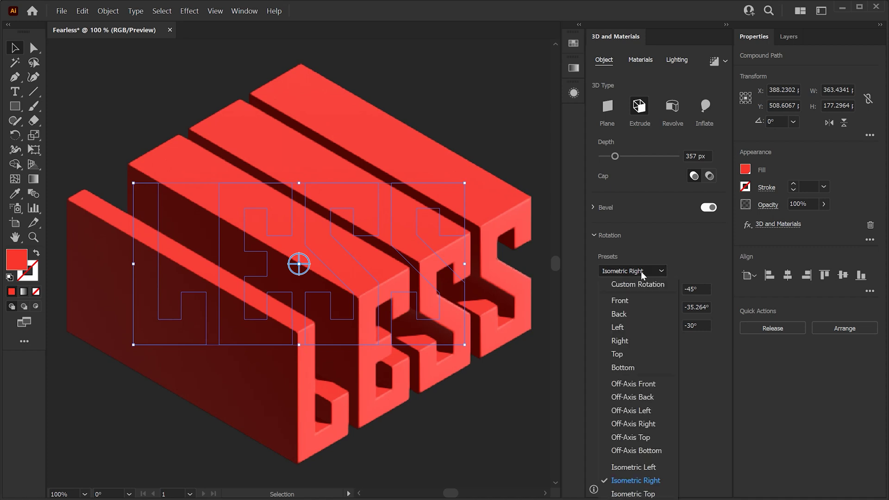
pyautogui.click(644, 494)
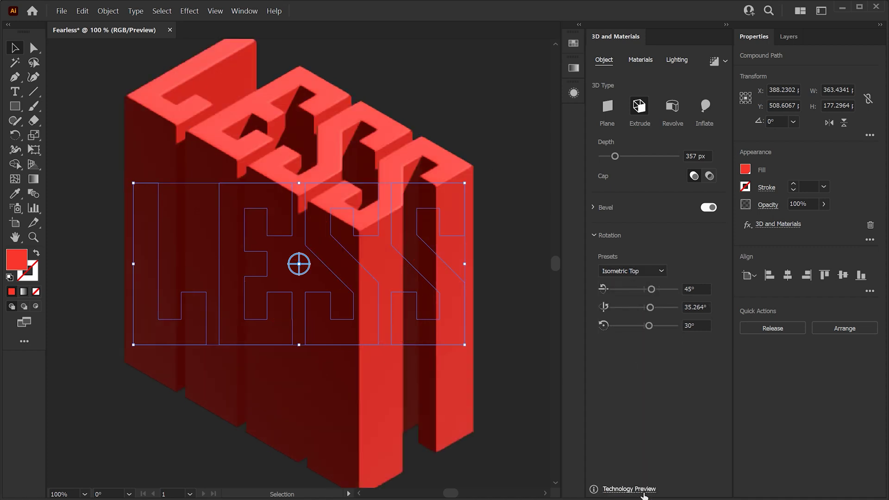
# - Set the second and third rotation angles to -35.264° and -30°
pyautogui.click(690, 307)
pyautogui.write('-')
pyautogui.press('Tab')
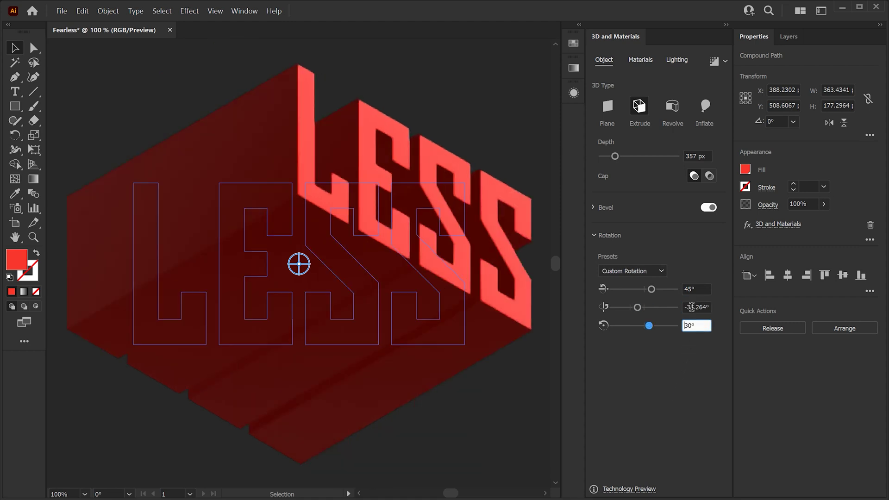
pyautogui.write('-')
pyautogui.press('Return')
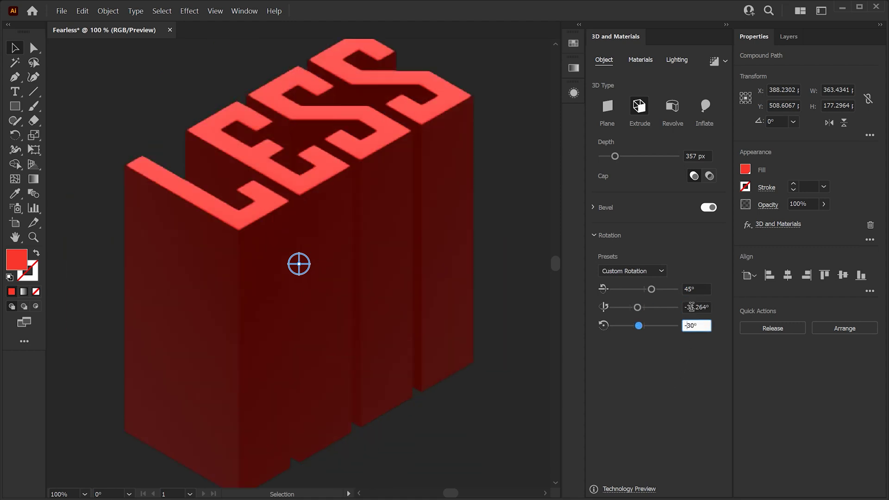
# - Try Circle Stitch, Ripstop Fabric and Sand Step Dune, then use Default material at Roughness 1
pyautogui.click(641, 59)
pyautogui.moveTo(721, 132); pyautogui.dragTo(723, 156)
pyautogui.click(696, 123)
pyautogui.click(704, 166)
pyautogui.click(619, 217)
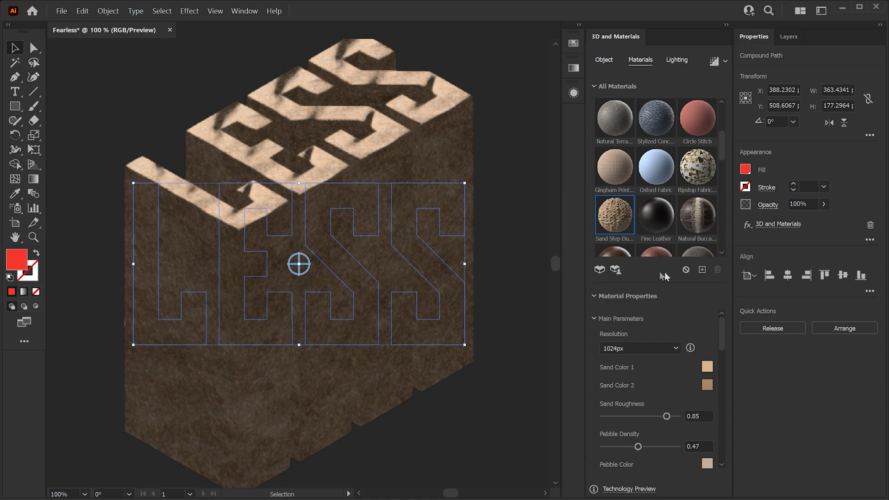
pyautogui.click(702, 270)
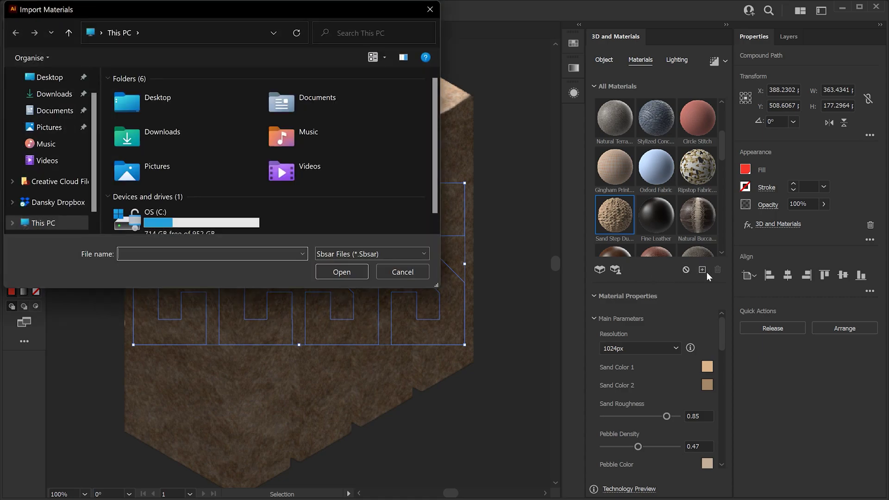
pyautogui.press('Escape')
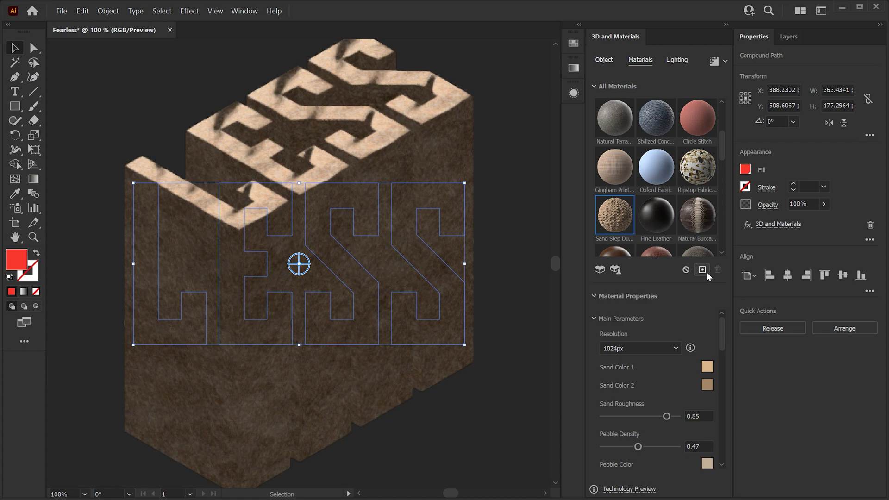
pyautogui.scroll(3, 659, 205)
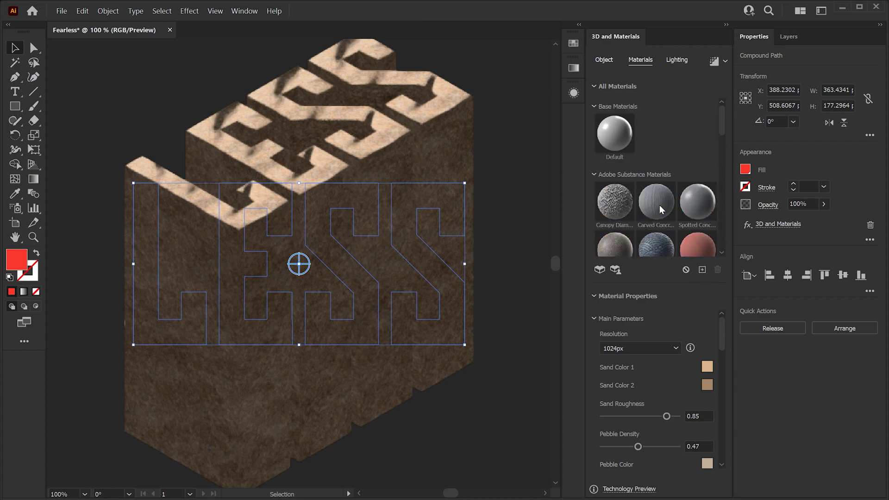
pyautogui.click(616, 134)
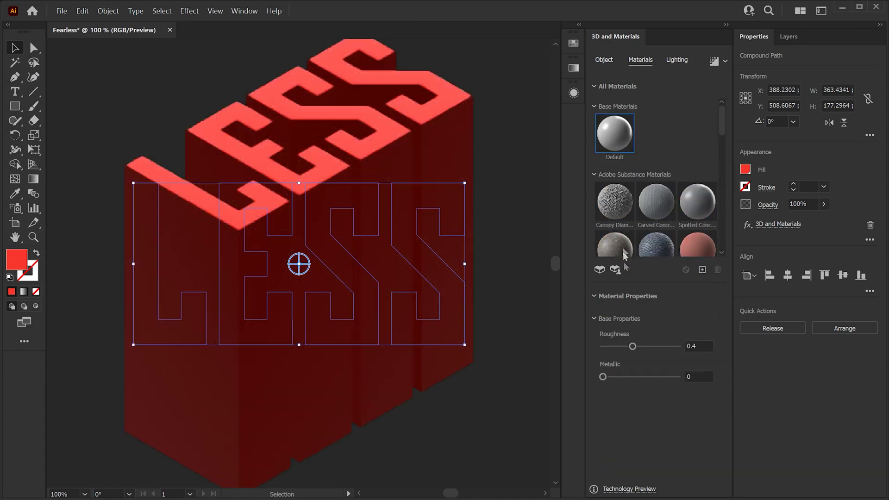
pyautogui.moveTo(631, 346); pyautogui.dragTo(692, 347)
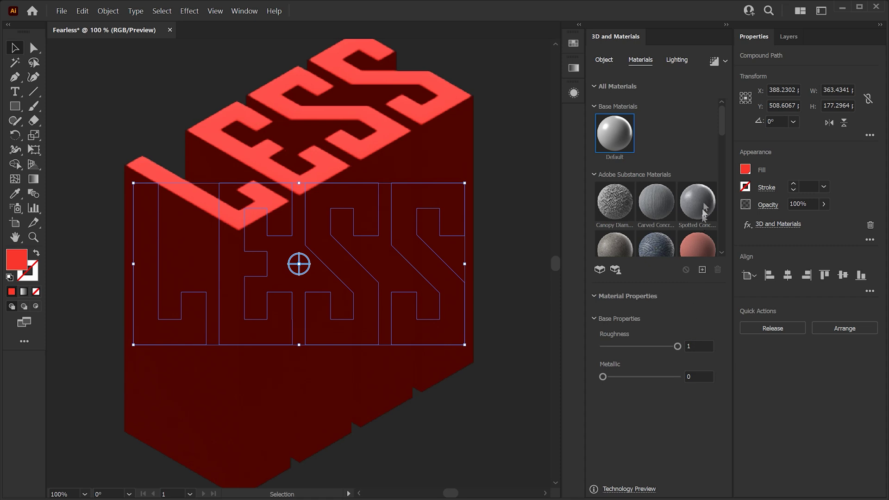
# - Render LESS with Ray Tracing enabled at Medium quality
pyautogui.click(725, 61)
pyautogui.click(713, 84)
pyautogui.click(632, 145)
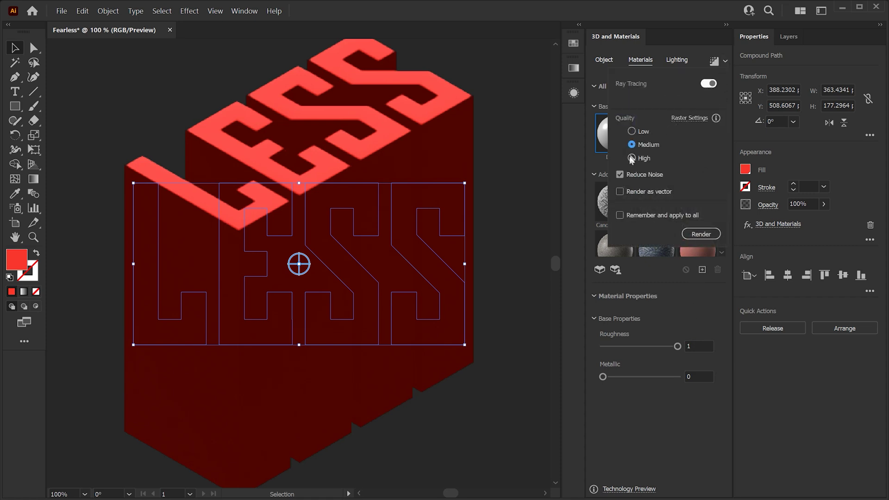
pyautogui.click(699, 233)
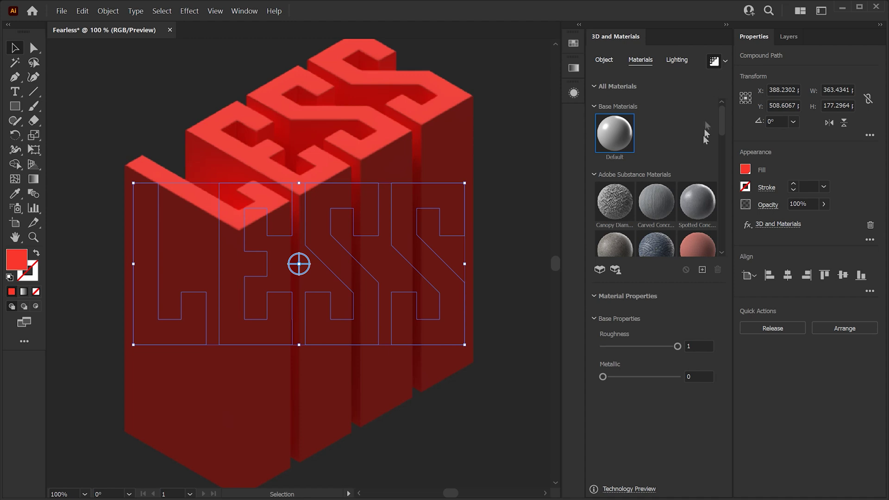
# - Set the Default material's Roughness to 0.3 and Metallic back to 0
pyautogui.moveTo(677, 347)
pyautogui.mouseDown()
pyautogui.moveTo(613, 348)
pyautogui.moveTo(620, 377)
pyautogui.moveTo(677, 380)
pyautogui.mouseUp()
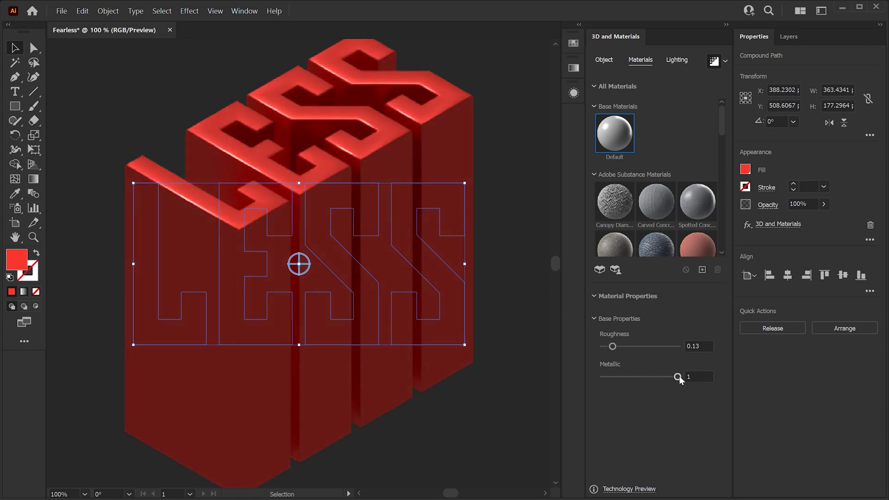
pyautogui.moveTo(612, 346); pyautogui.dragTo(626, 348)
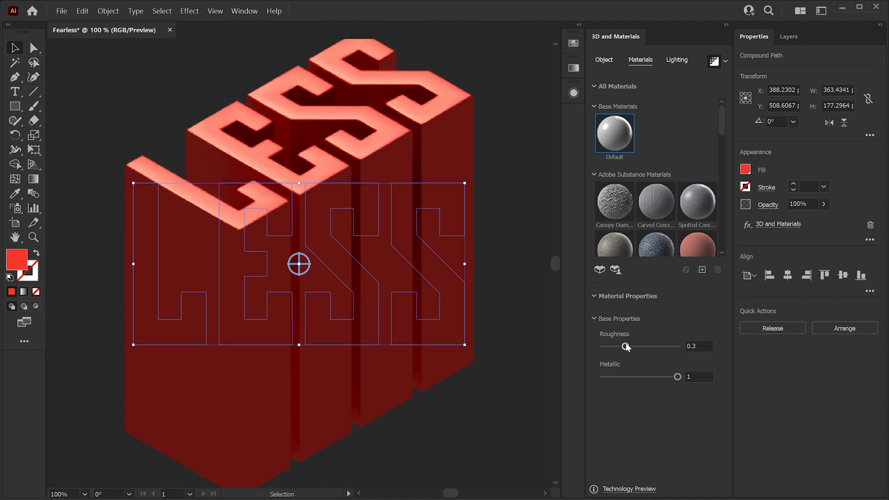
pyautogui.moveTo(677, 377); pyautogui.dragTo(616, 378)
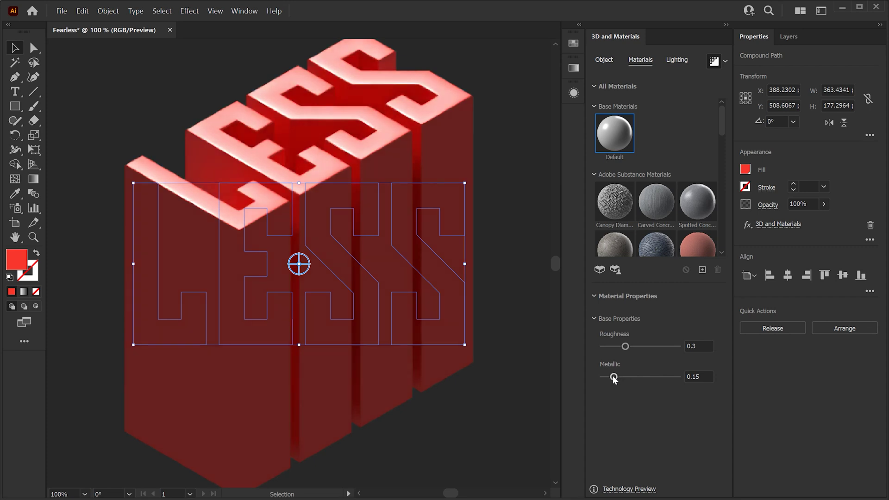
# - Light LESS from the right with white light at 153% intensity
pyautogui.click(679, 60)
pyautogui.click(640, 107)
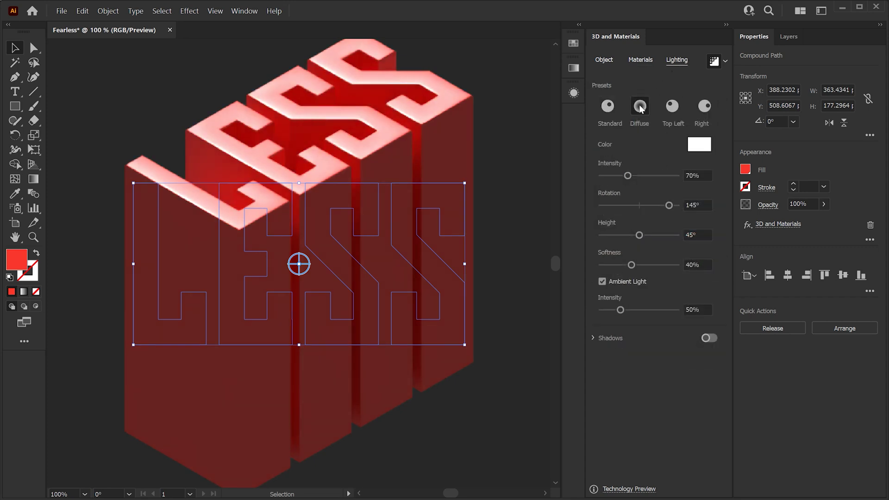
pyautogui.click(671, 107)
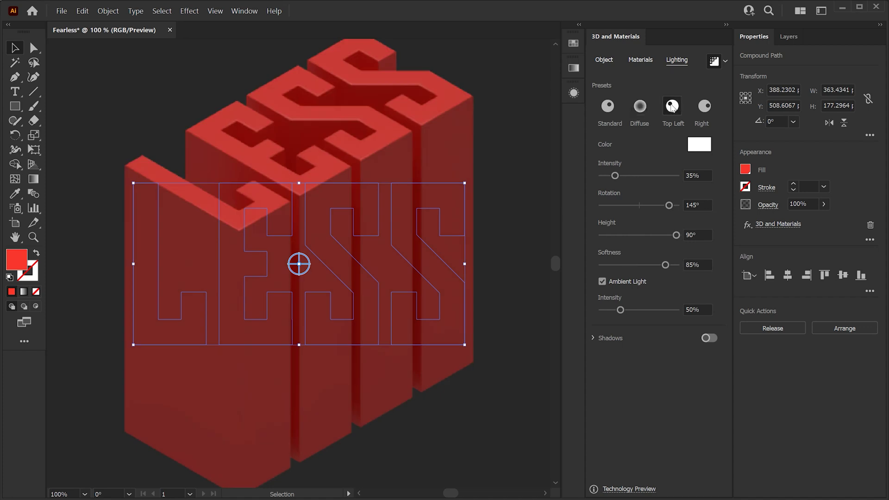
pyautogui.click(702, 107)
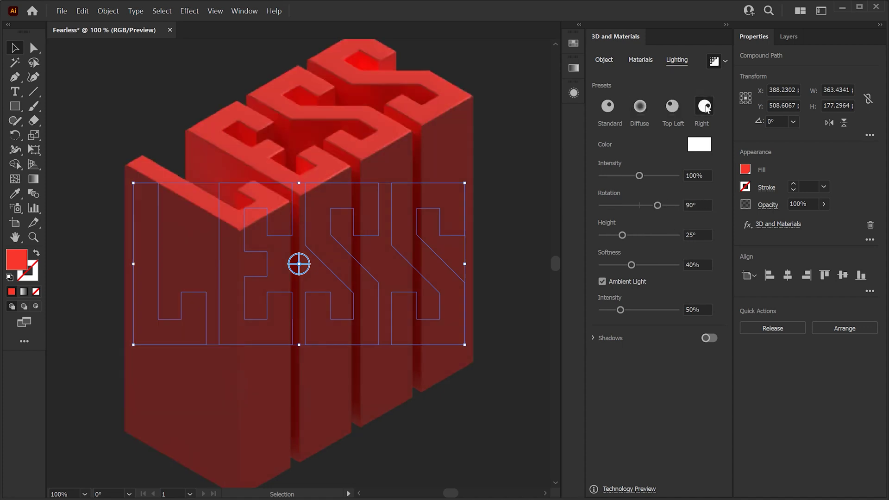
pyautogui.click(697, 147)
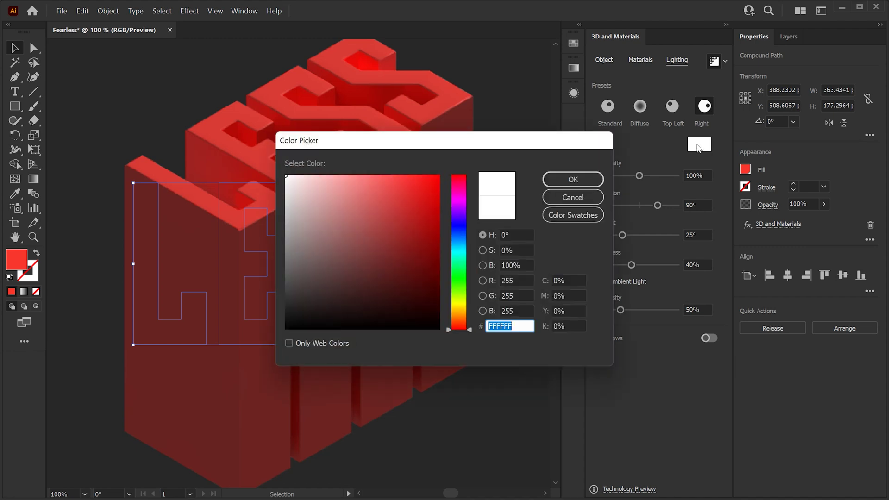
pyautogui.press('Escape')
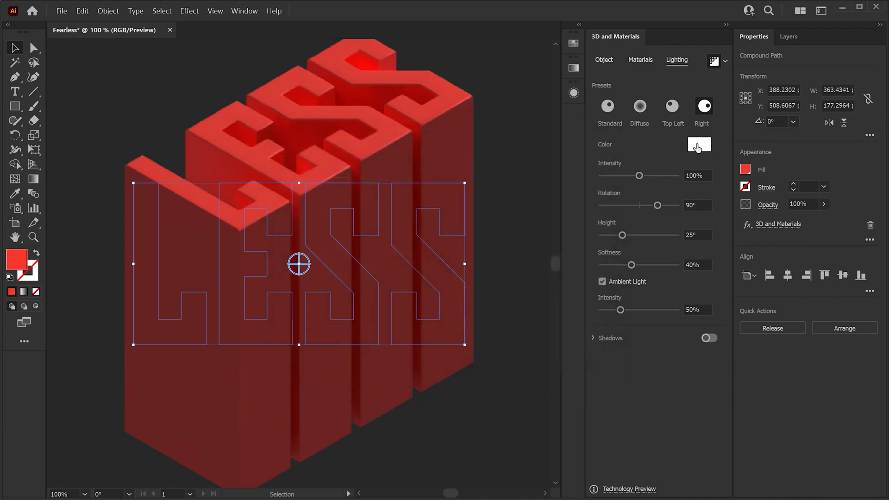
pyautogui.moveTo(638, 176)
pyautogui.mouseDown()
pyautogui.moveTo(674, 177)
pyautogui.moveTo(648, 205)
pyautogui.moveTo(602, 208)
pyautogui.moveTo(665, 209)
pyautogui.moveTo(635, 209)
pyautogui.moveTo(629, 235)
pyautogui.moveTo(639, 236)
pyautogui.moveTo(601, 236)
pyautogui.moveTo(631, 237)
pyautogui.mouseUp()
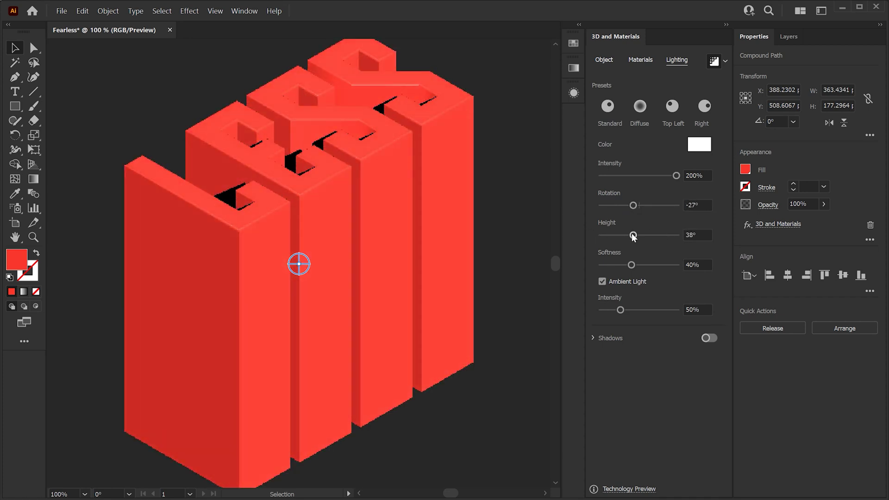
# - Set light softness to 0% and turn on ambient light at 200% intensity
pyautogui.moveTo(632, 265); pyautogui.dragTo(598, 271)
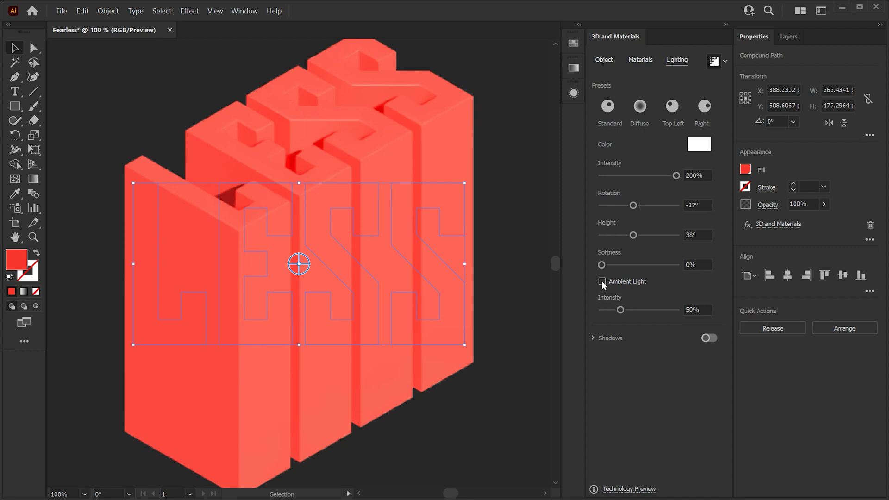
pyautogui.click(602, 282)
pyautogui.moveTo(620, 310); pyautogui.dragTo(676, 312)
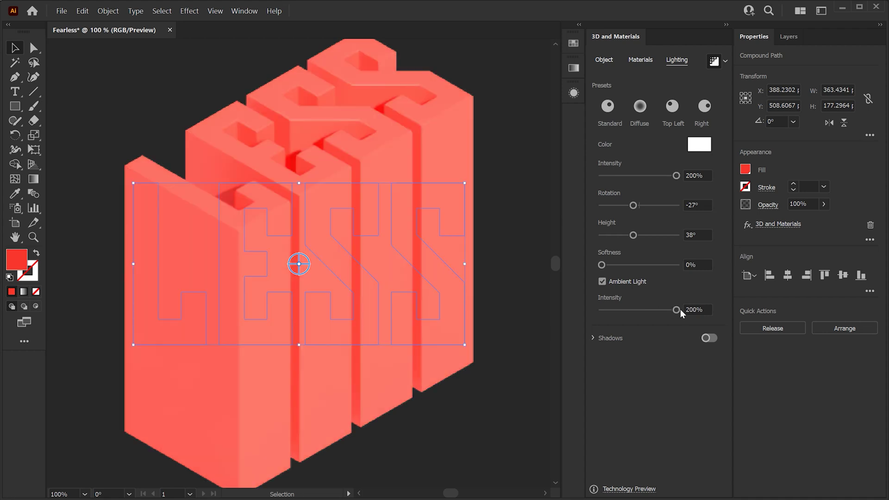
# - Add a Behind Object shadow at 13% distance and 257% bounds, with light softness 63%
pyautogui.click(711, 338)
pyautogui.click(628, 373)
pyautogui.click(627, 373)
pyautogui.moveTo(602, 404)
pyautogui.mouseDown()
pyautogui.moveTo(637, 404)
pyautogui.moveTo(627, 401)
pyautogui.moveTo(611, 432)
pyautogui.moveTo(642, 433)
pyautogui.mouseUp()
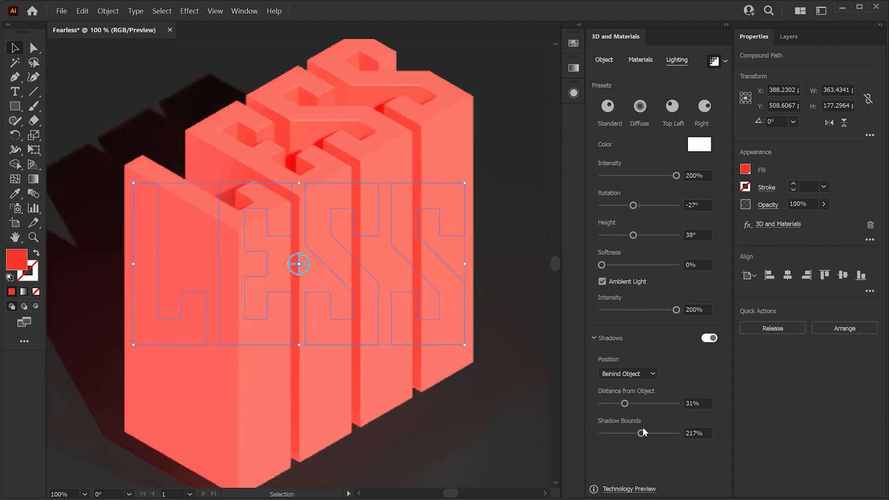
pyautogui.hotkey('ctrl', '0')
pyautogui.moveTo(643, 432); pyautogui.dragTo(652, 433)
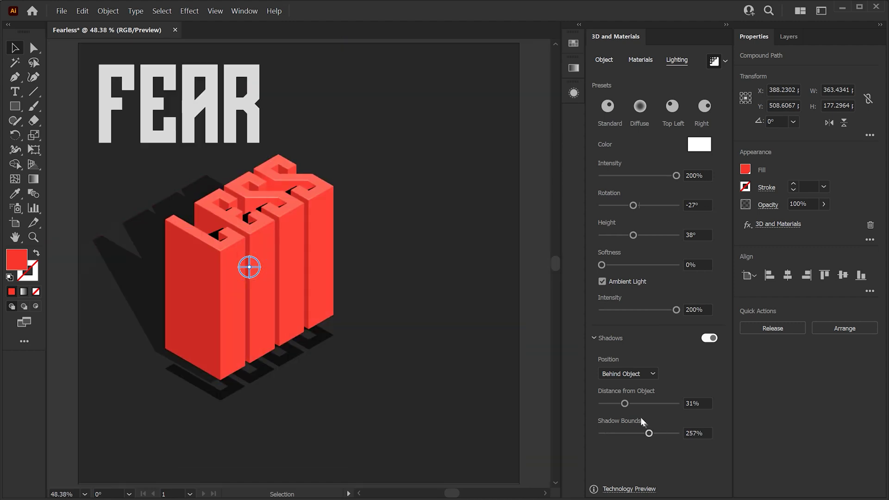
pyautogui.moveTo(625, 404)
pyautogui.mouseDown()
pyautogui.moveTo(676, 408)
pyautogui.moveTo(610, 409)
pyautogui.mouseUp()
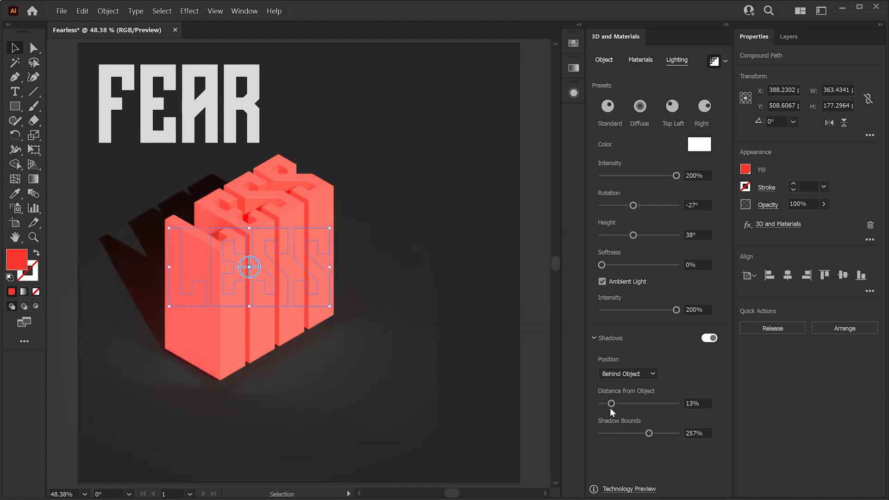
pyautogui.moveTo(601, 265); pyautogui.dragTo(650, 264)
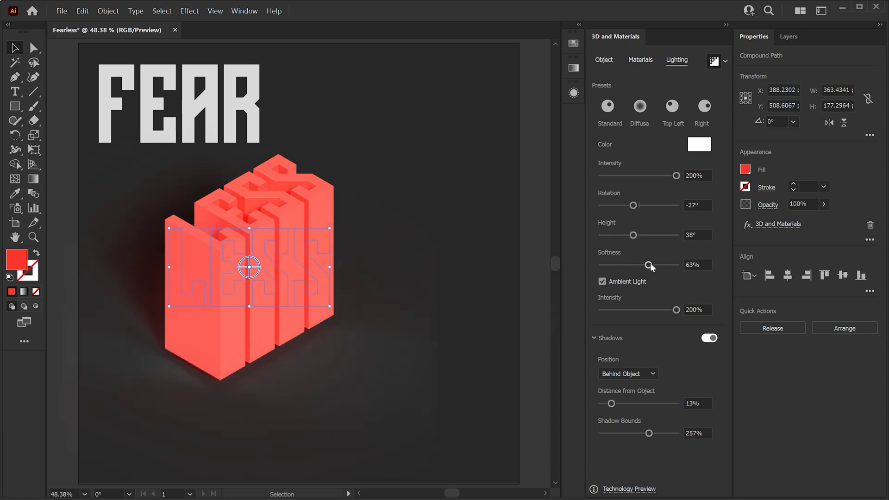
# - Set the light to 70% intensity, -86° rotation, 48° height, 80% softness and 50% ambient
pyautogui.click(712, 65)
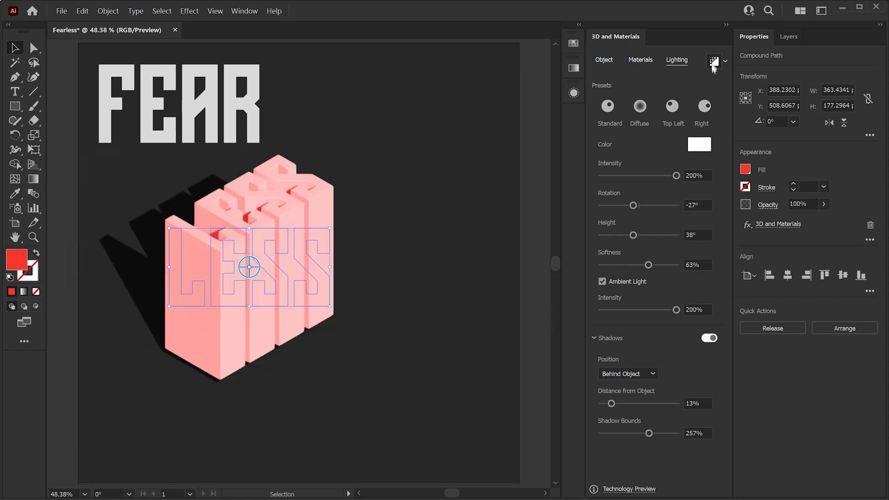
pyautogui.write('70')
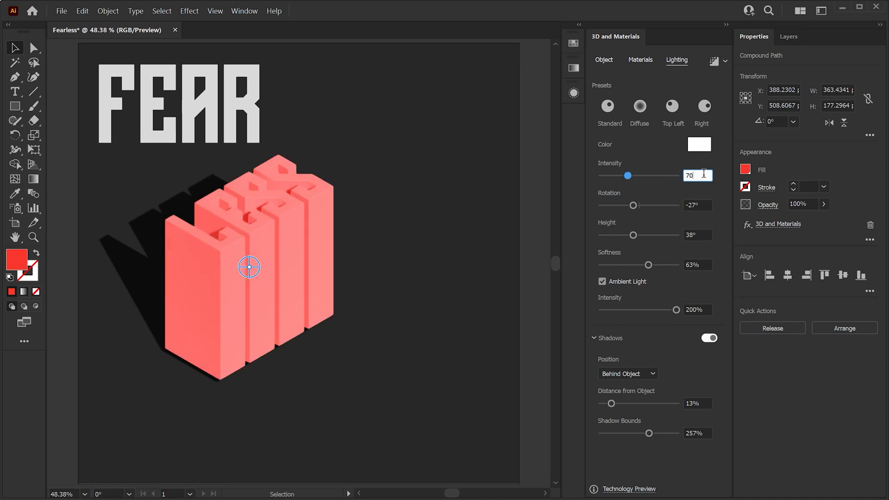
pyautogui.press('Tab')
pyautogui.write('-86')
pyautogui.press('Tab')
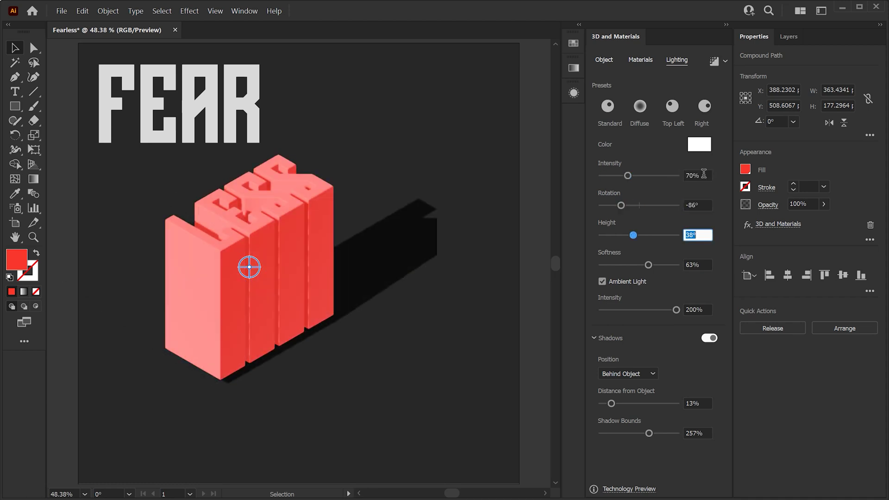
pyautogui.write('48')
pyautogui.press('Tab')
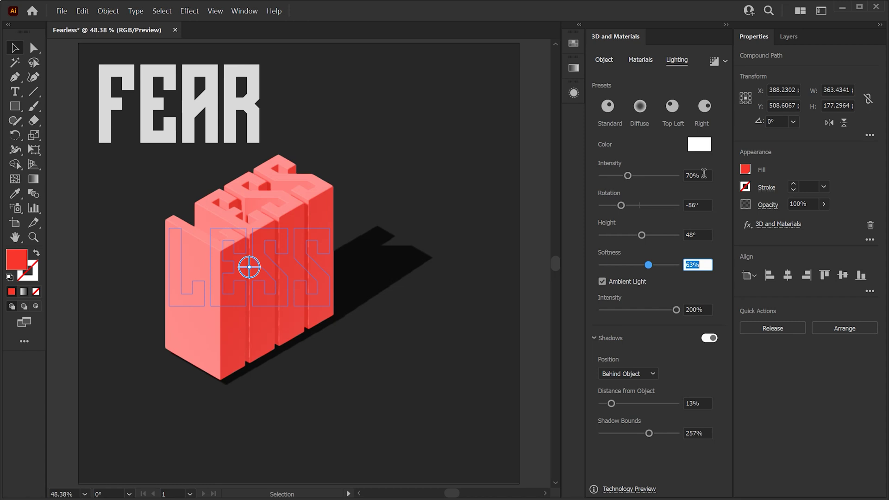
pyautogui.write('80')
pyautogui.press('Tab')
pyautogui.write('50')
pyautogui.press('Tab')
# - Set shadow distance to 0% and bounds to 400%, then re-render with ray tracing
pyautogui.write('0')
pyautogui.press('Tab')
pyautogui.write('400')
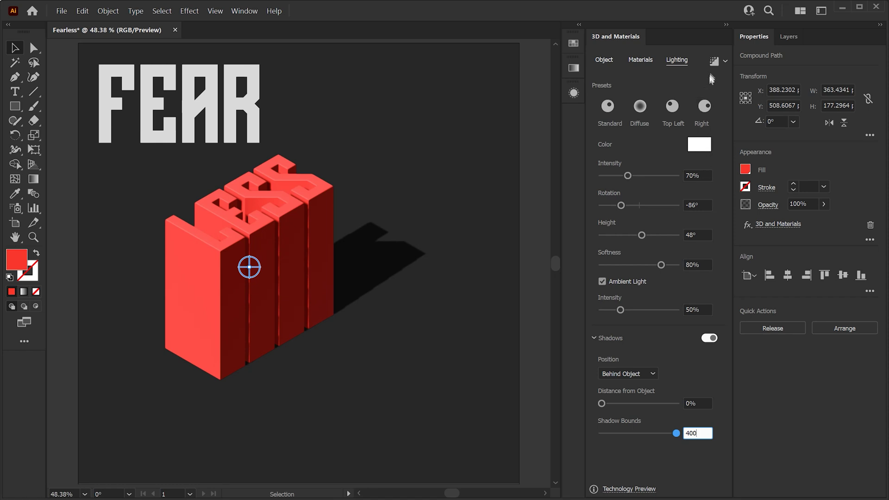
pyautogui.press('Return')
pyautogui.click(713, 67)
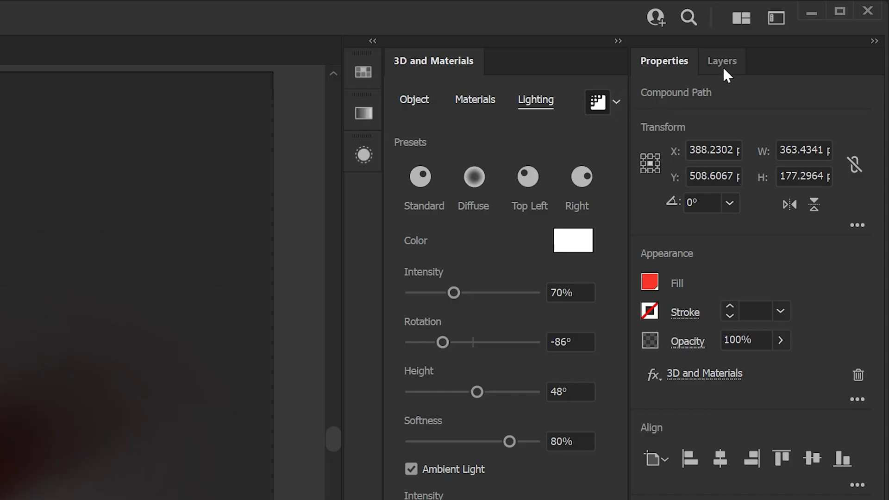
# - Copy LESS's red 3D extrusion appearance onto the FEAR object in the Layers panel
pyautogui.click(789, 40)
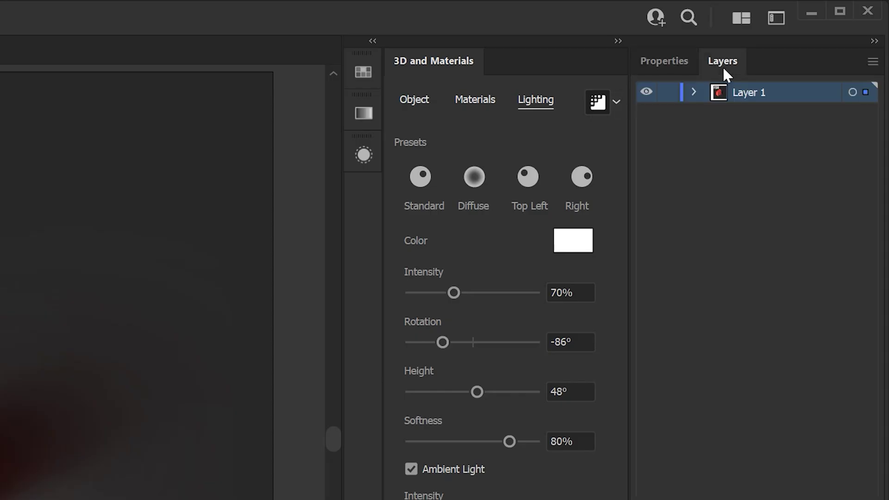
pyautogui.click(694, 92)
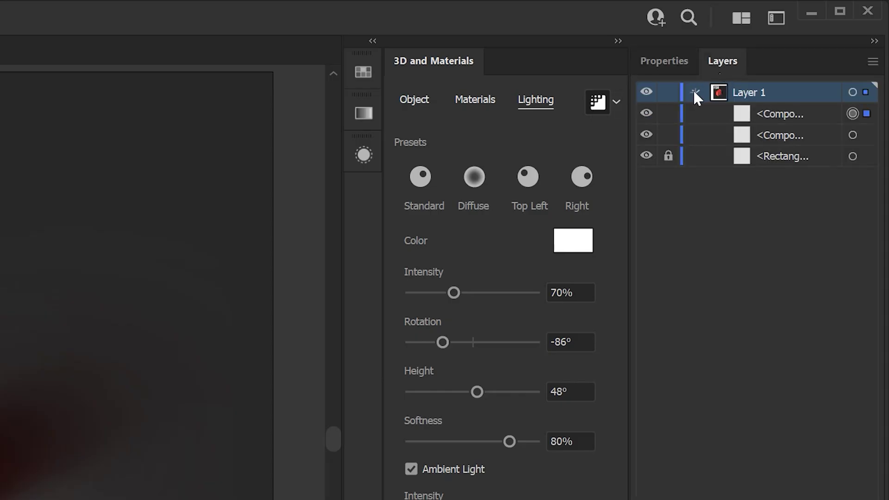
pyautogui.click(774, 114)
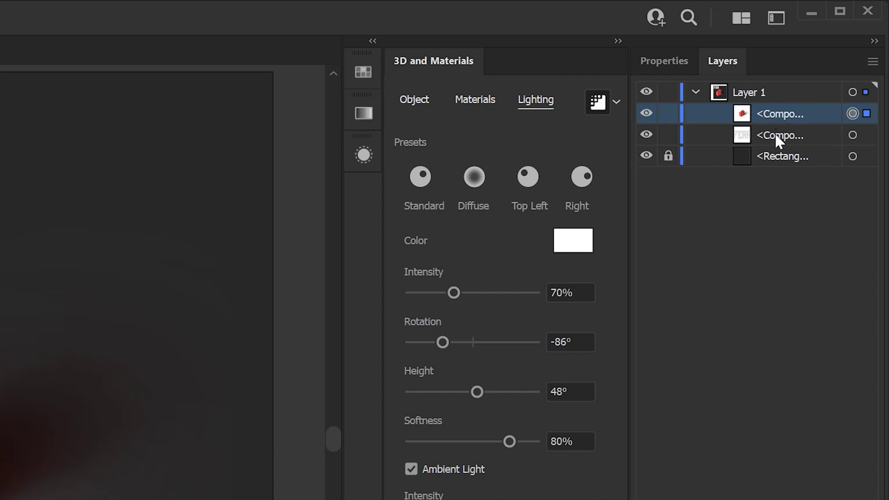
pyautogui.click(775, 135)
pyautogui.click(777, 114)
pyautogui.moveTo(854, 120); pyautogui.dragTo(855, 144)
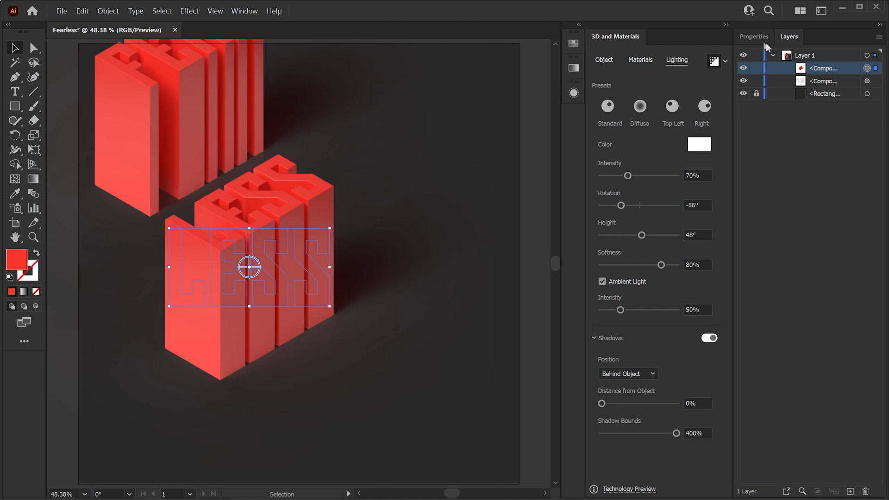
# - Move LESS down-right and FEAR down so FEAR overlaps LESS from the upper left
pyautogui.click(755, 38)
pyautogui.moveTo(303, 256); pyautogui.dragTo(383, 296)
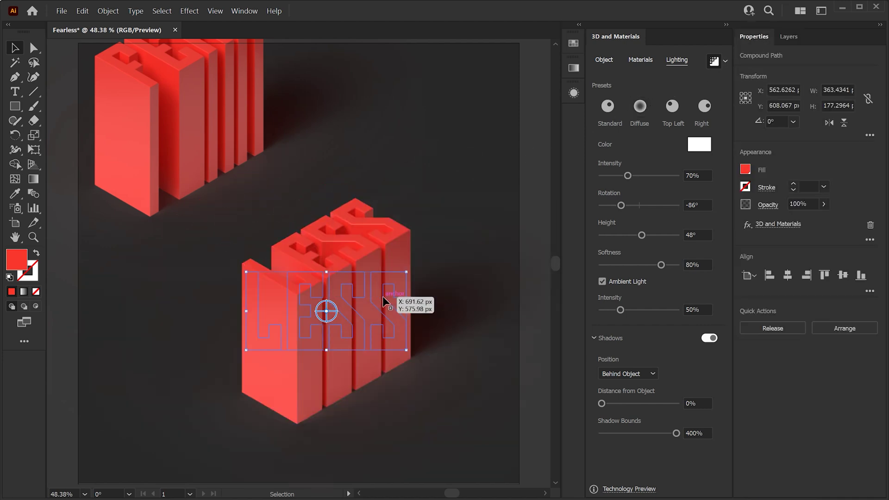
pyautogui.moveTo(203, 141); pyautogui.dragTo(263, 259)
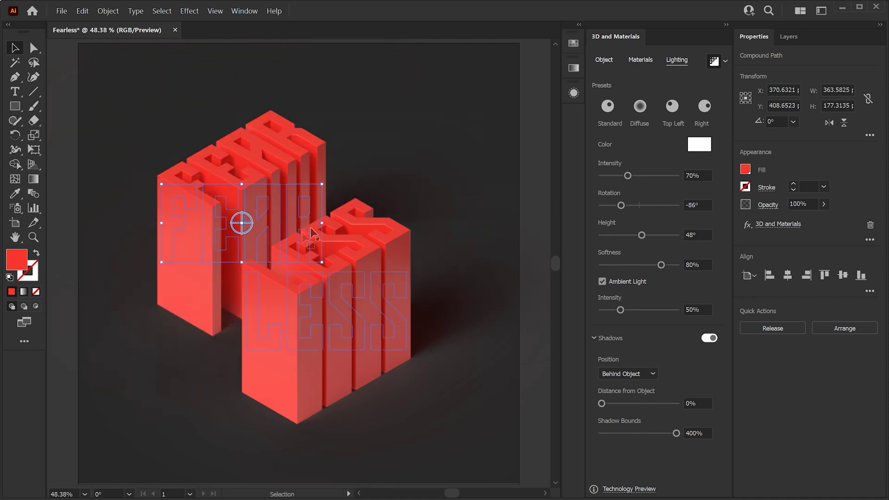
# - Fill the FEAR 3D text with the light grey swatch
pyautogui.click(573, 43)
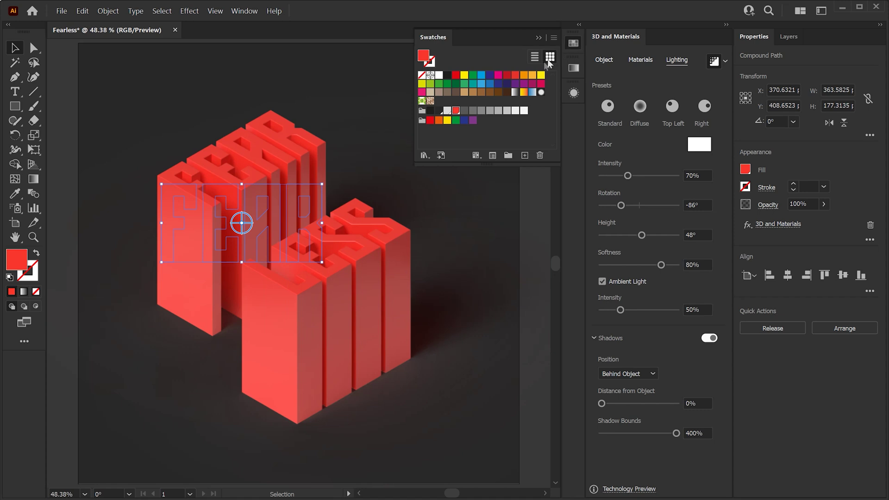
pyautogui.click(446, 111)
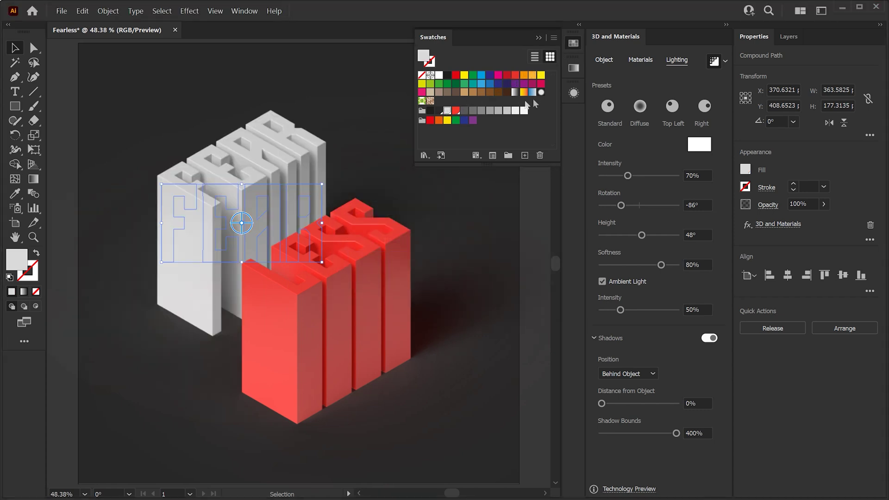
pyautogui.click(713, 62)
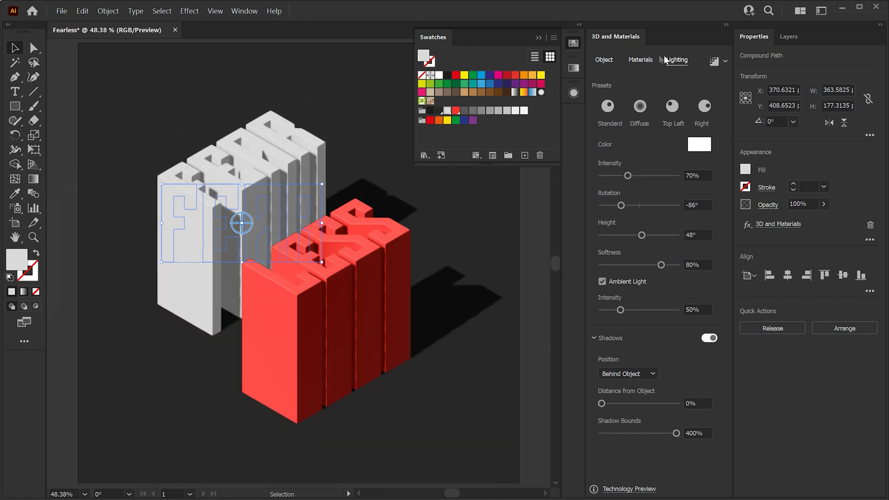
pyautogui.click(576, 45)
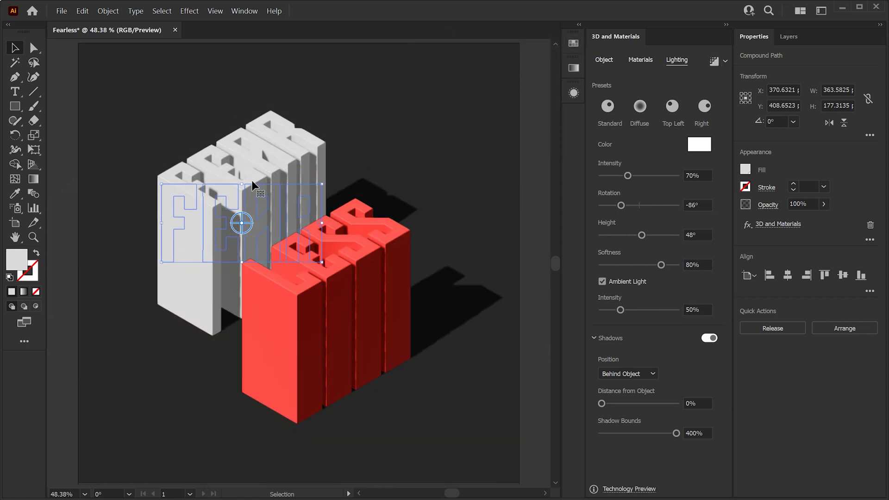
# - Slide FEAR down behind the red LESS and nudge it into alignment
pyautogui.moveTo(253, 185); pyautogui.dragTo(277, 237)
pyautogui.press('a')
pyautogui.hotkey('ctrl', '=')
pyautogui.hotkey('ctrl', '=')
pyautogui.press('v')
pyautogui.press('Right')
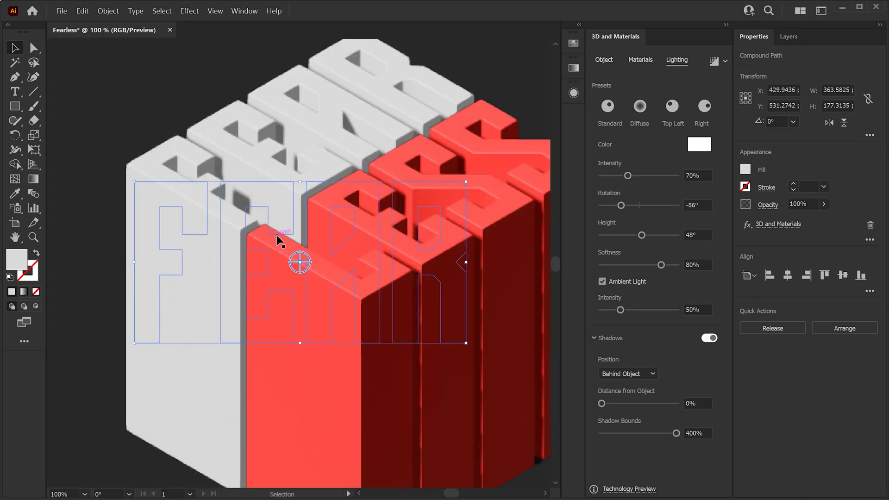
pyautogui.hotkey('ctrl', '0')
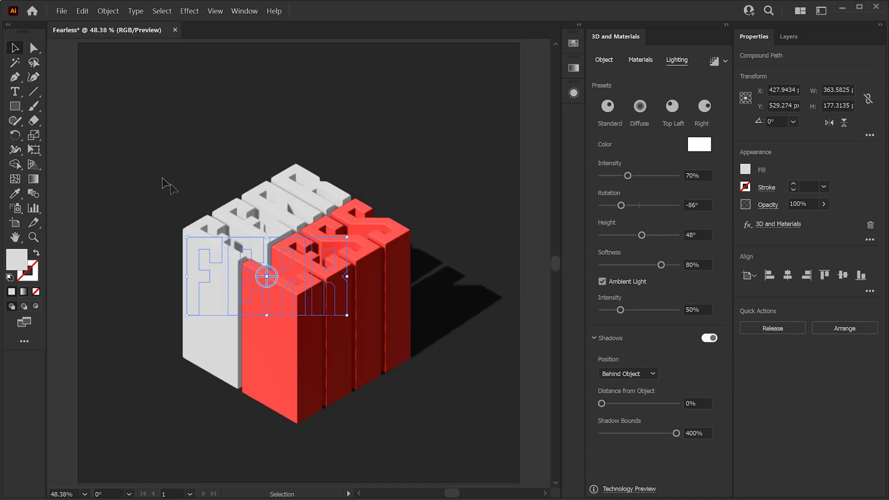
# - Select FEAR and LESS together and scale both words up from a corner handle
pyautogui.press('Left')
pyautogui.press('Left')
pyautogui.press('Up')
pyautogui.press('Up')
pyautogui.keyDown('shift'); pyautogui.click(358, 332); pyautogui.keyUp('shift')
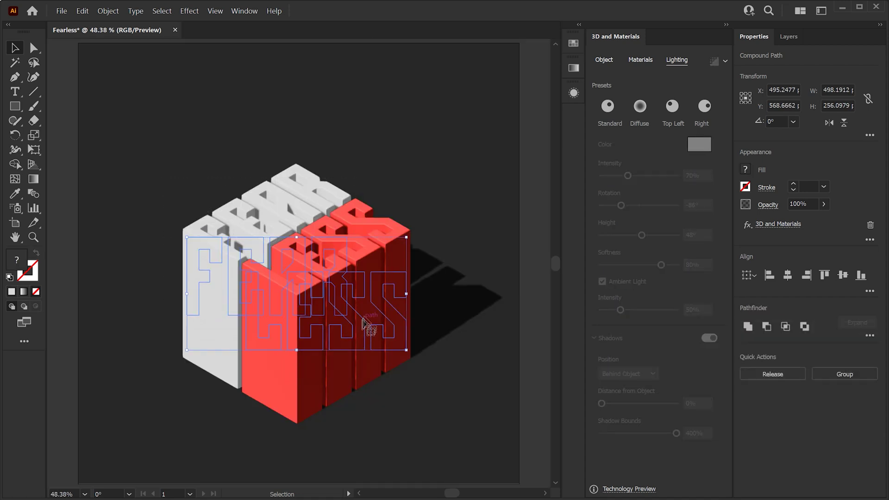
pyautogui.moveTo(406, 237); pyautogui.dragTo(433, 207)
pyautogui.click(433, 203)
# - Deepen the LESS and FEAR 3D extrusions, setting the Depth to 500 px
pyautogui.click(414, 241)
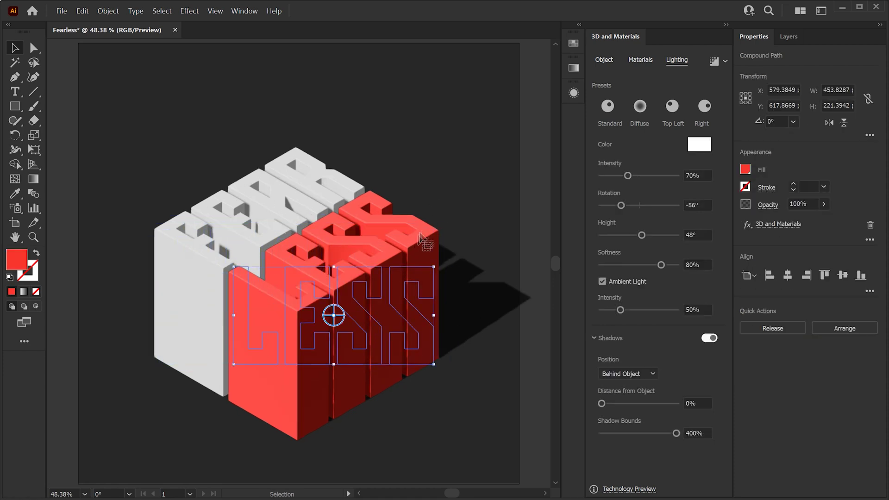
pyautogui.click(605, 61)
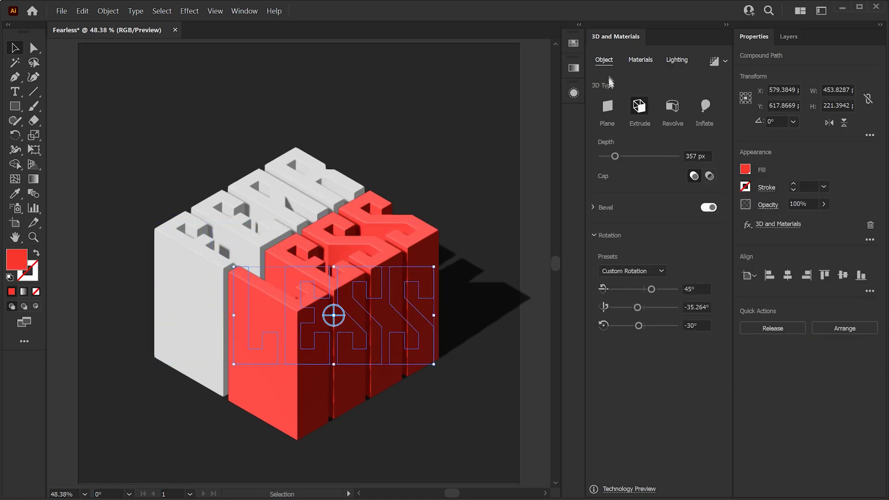
pyautogui.moveTo(616, 156); pyautogui.dragTo(620, 156)
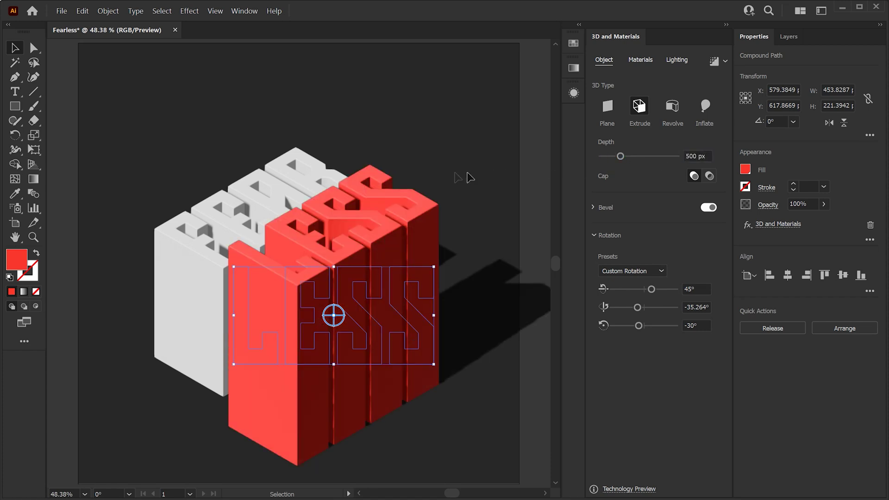
pyautogui.click(283, 179)
pyautogui.click(706, 155)
pyautogui.write('500')
pyautogui.press('Return')
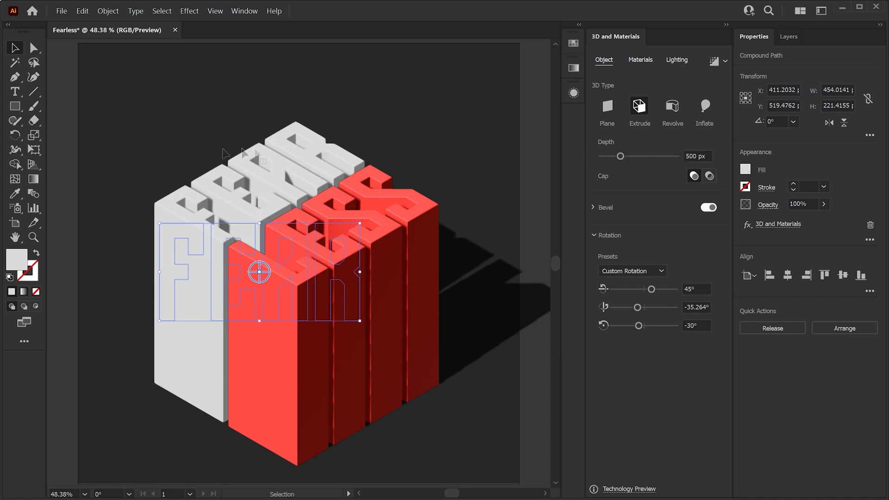
# - Move both words up and left, then render the lettering with ray tracing
pyautogui.moveTo(135, 159); pyautogui.dragTo(409, 324)
pyautogui.click(480, 192)
pyautogui.click(442, 223)
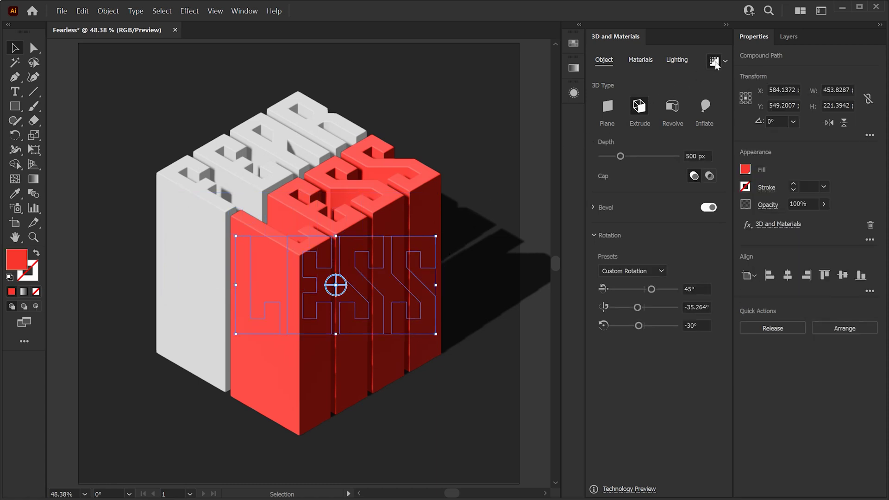
pyautogui.click(715, 62)
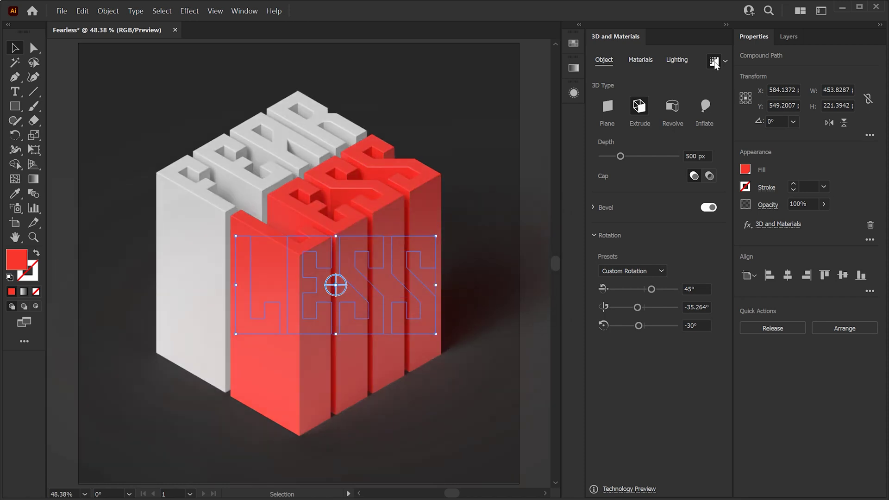
pyautogui.click(530, 60)
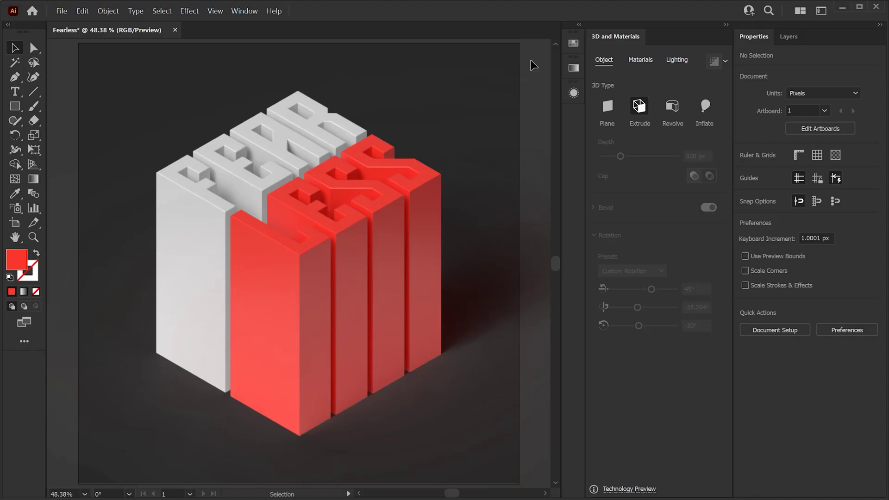
# - Back in Photoshop, create a new document with Width and Height of 1000 px
pyautogui.hotkey('alt', 'Tab')
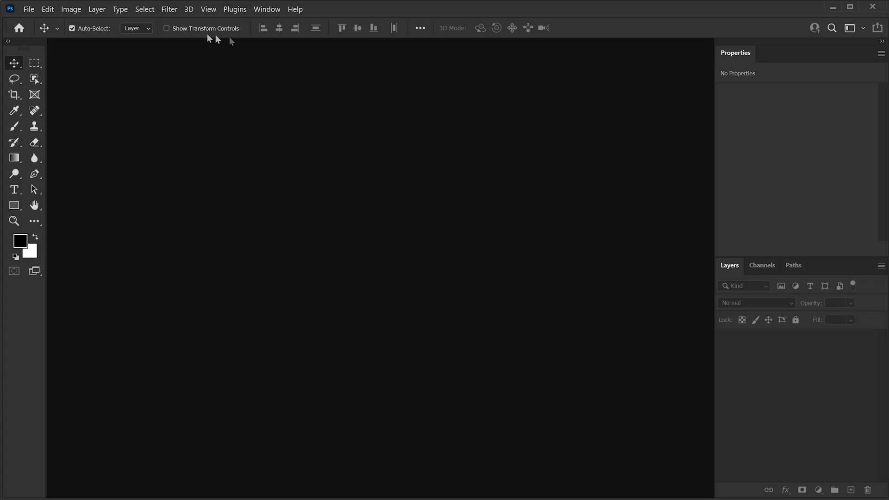
pyautogui.click(29, 10)
pyautogui.click(35, 20)
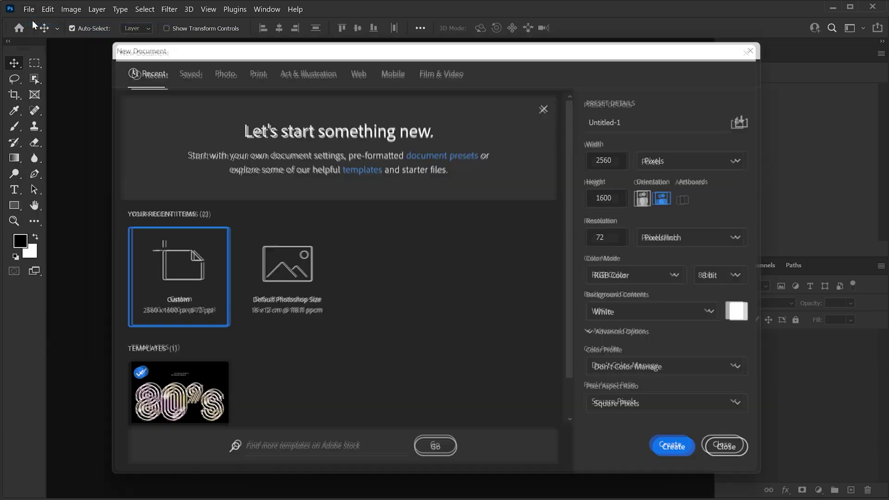
pyautogui.click(612, 158)
pyautogui.write('1000')
pyautogui.press('Tab')
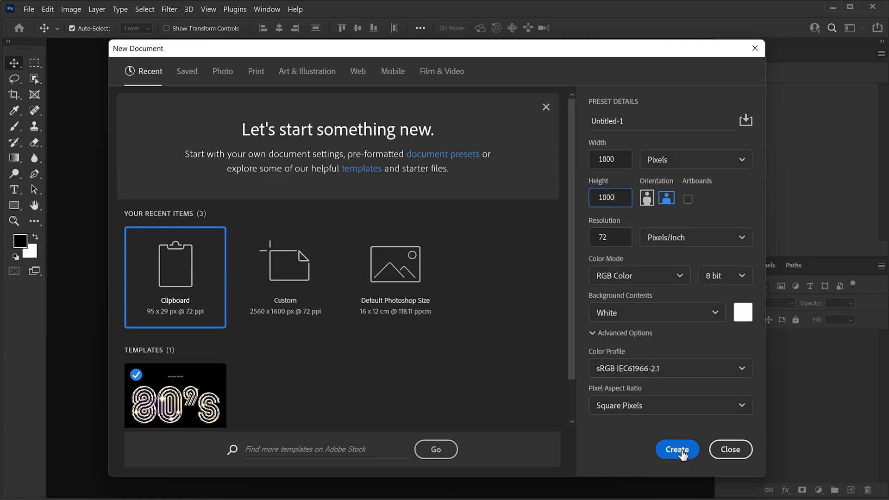
pyautogui.click(677, 450)
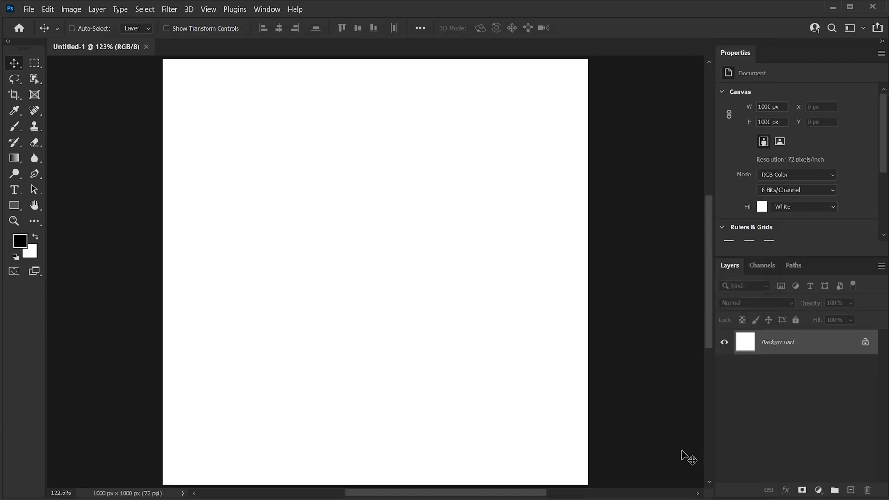
# - In Illustrator, select the red LESS lettering and copy it with Edit > Copy
pyautogui.hotkey('alt', 'Tab')
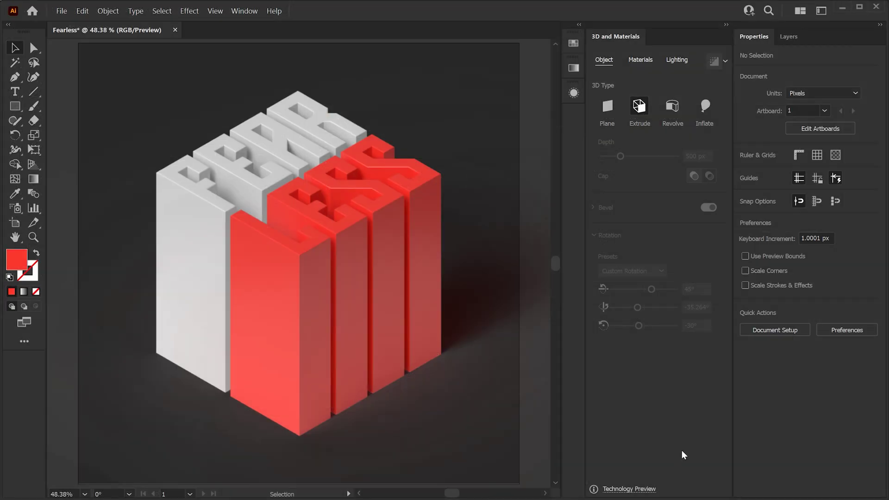
pyautogui.click(359, 330)
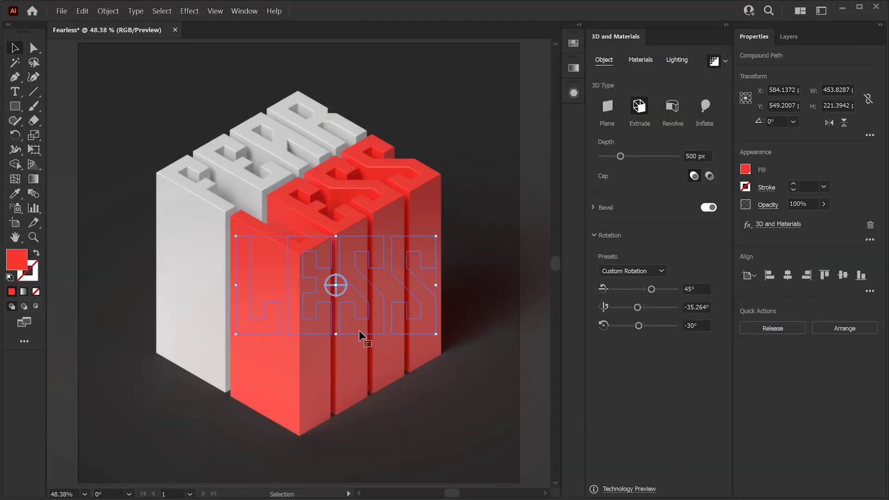
pyautogui.click(83, 12)
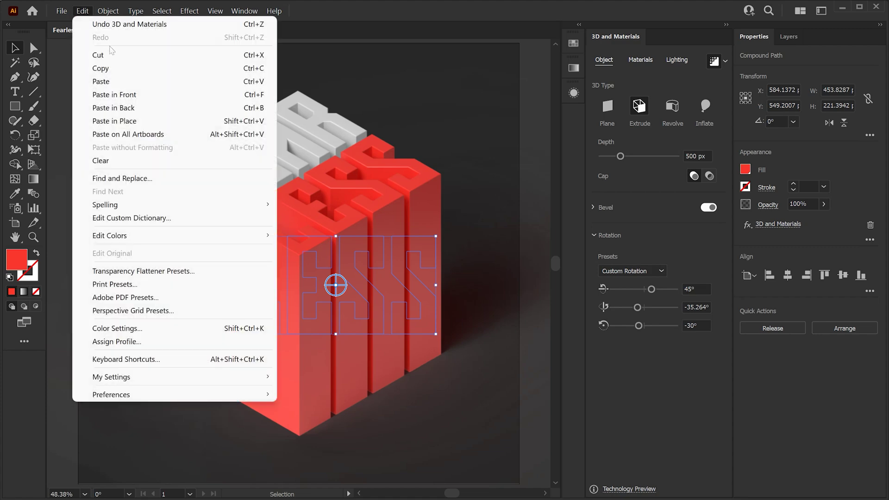
pyautogui.click(130, 74)
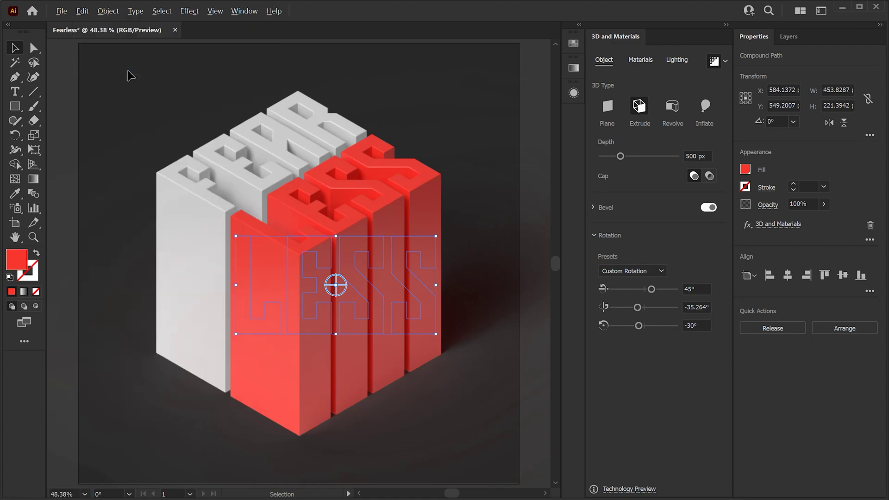
pyautogui.hotkey('alt', 'Tab')
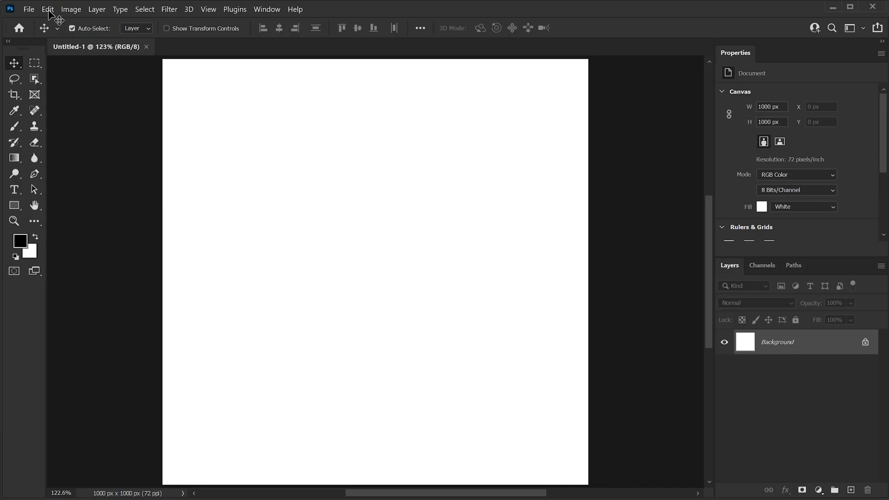
# - Paste the LESS lettering as a smart object at 100% size
pyautogui.click(48, 10)
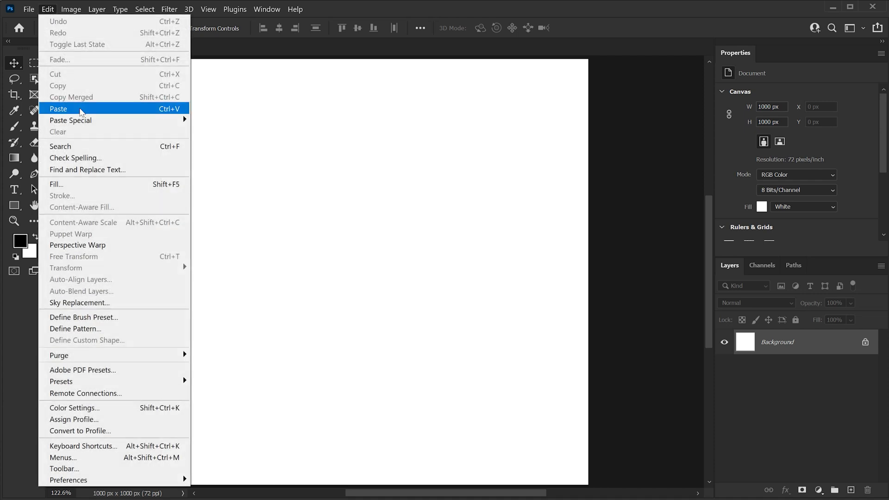
pyautogui.click(81, 111)
pyautogui.press('Return')
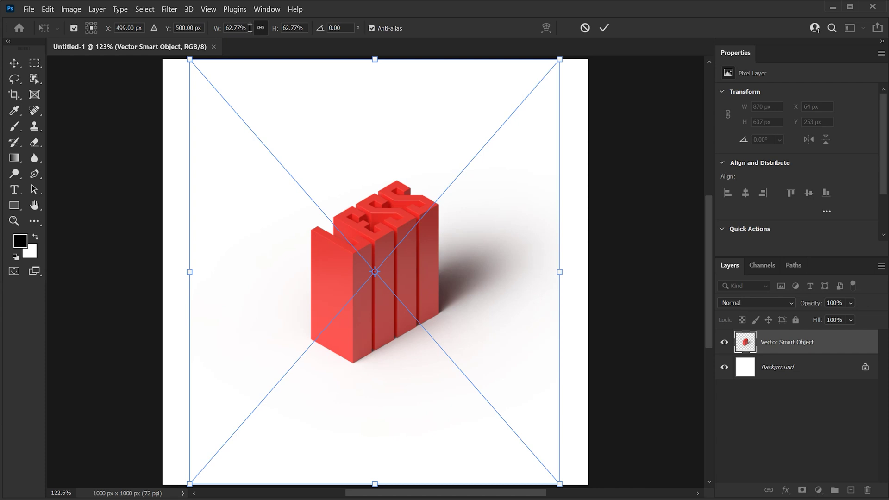
pyautogui.write('100')
pyautogui.press('Return')
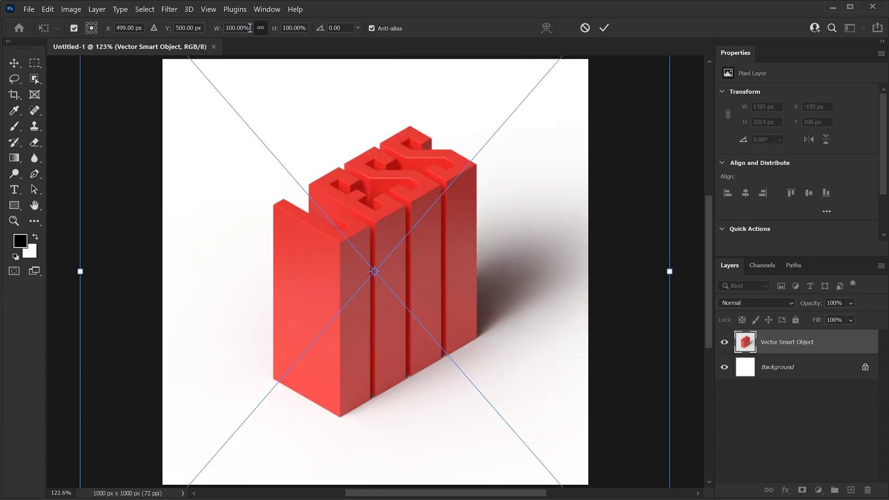
pyautogui.press('Return')
pyautogui.press('alt')
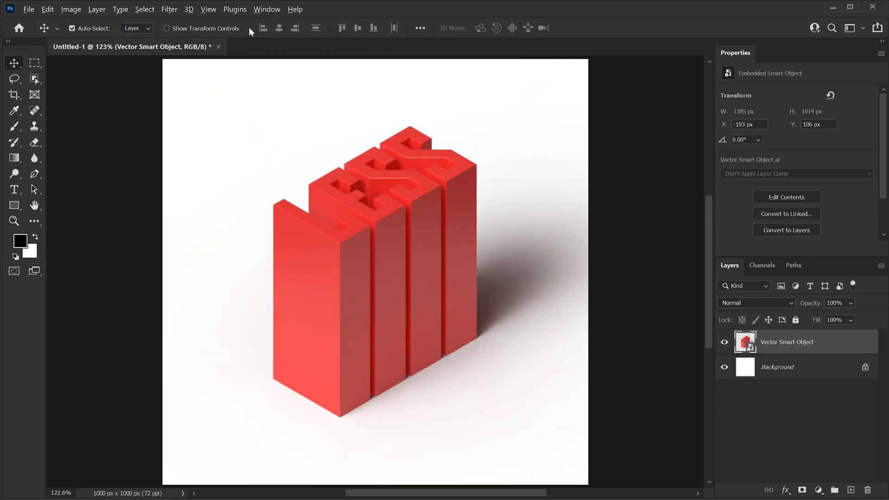
# - Bring in the FEAR lettering as a proportional 100% smart object and shift it up-left
pyautogui.hotkey('alt', 'Tab')
pyautogui.click(249, 99)
pyautogui.hotkey('alt', 'Tab')
pyautogui.hotkey('ctrl', 'v')
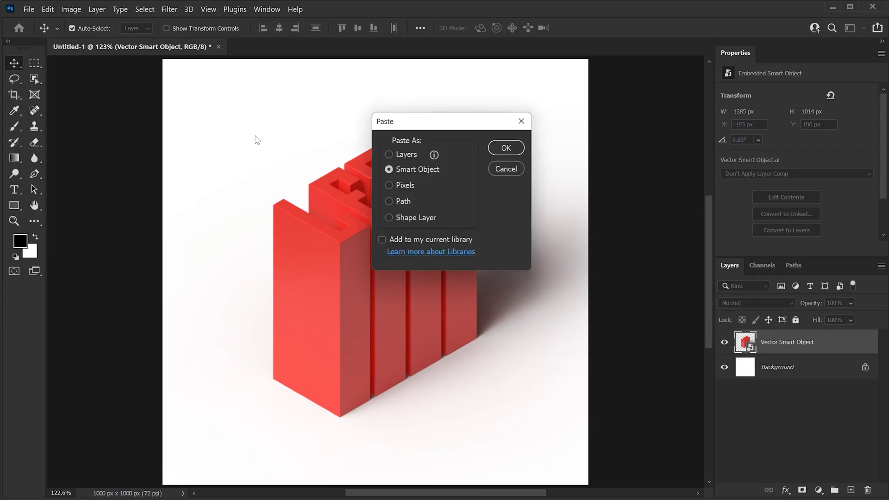
pyautogui.press('Return')
pyautogui.click(261, 29)
pyautogui.doubleClick(237, 29)
pyautogui.write('100')
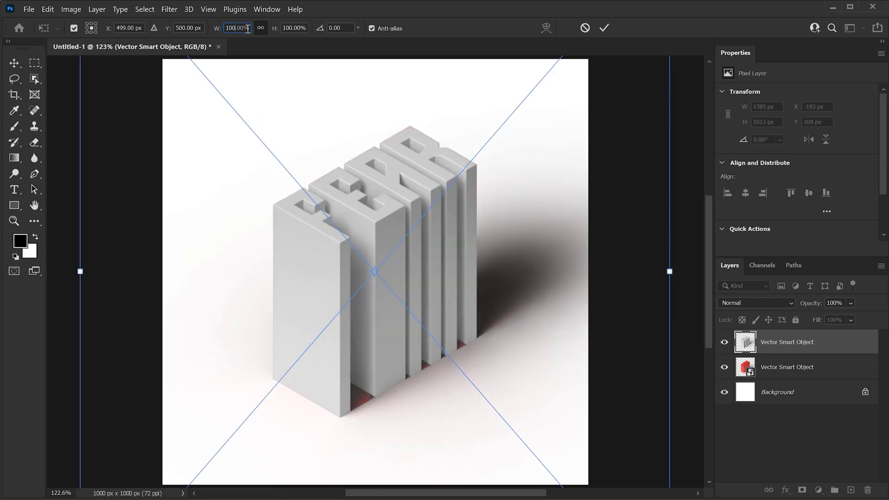
pyautogui.press('Return')
pyautogui.moveTo(414, 243); pyautogui.dragTo(381, 222)
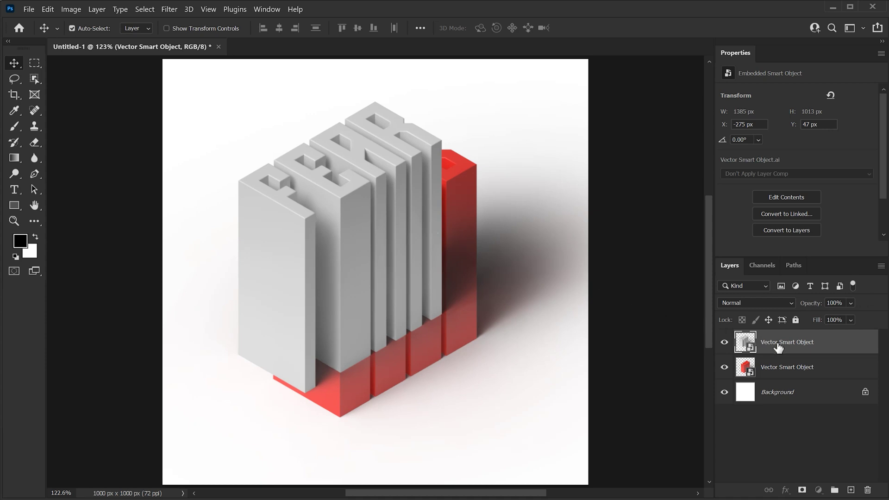
# - Place the FEAR layer below the red layer and rename the layers 'Fear' and 'Less'
pyautogui.moveTo(778, 348); pyautogui.dragTo(779, 382)
pyautogui.doubleClick(778, 366)
pyautogui.write('Fear')
pyautogui.press('Return')
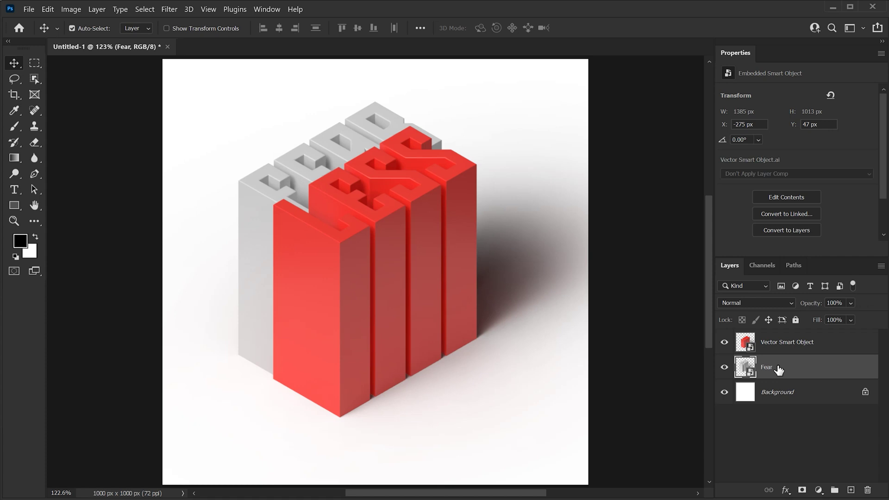
pyautogui.doubleClick(777, 343)
pyautogui.write('Le')
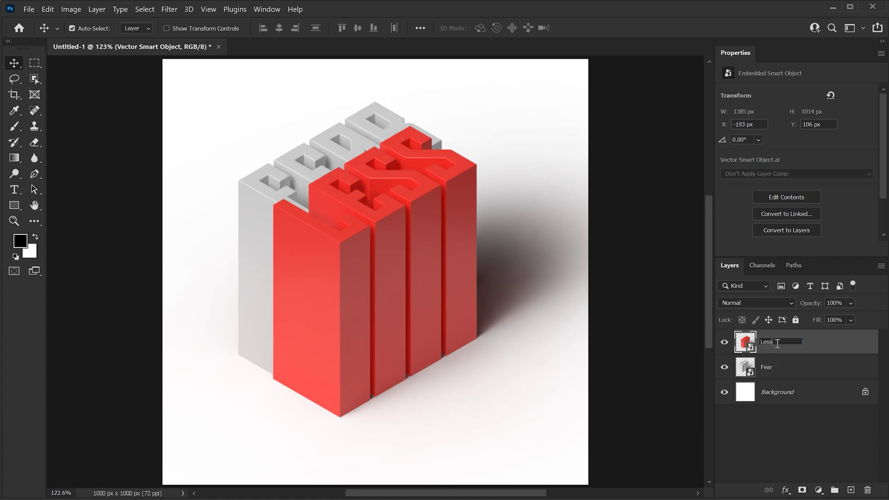
pyautogui.write('ss')
pyautogui.press('Return')
# - Shift LESS right and down, then add Levels with white input 240 and midtones 1.10
pyautogui.moveTo(380, 294); pyautogui.dragTo(420, 307)
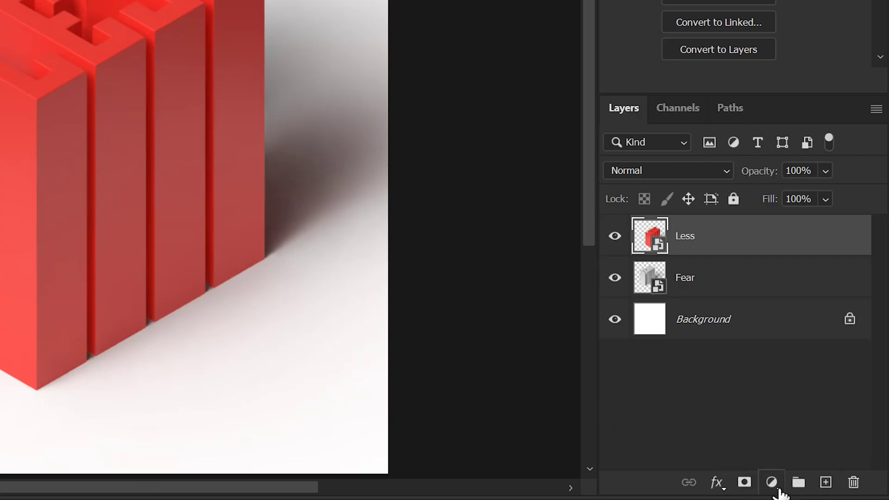
pyautogui.click(779, 490)
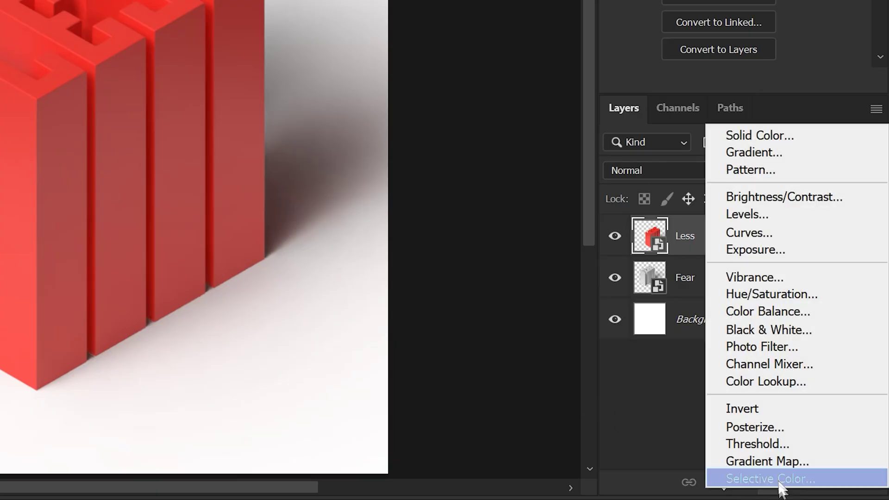
pyautogui.click(778, 220)
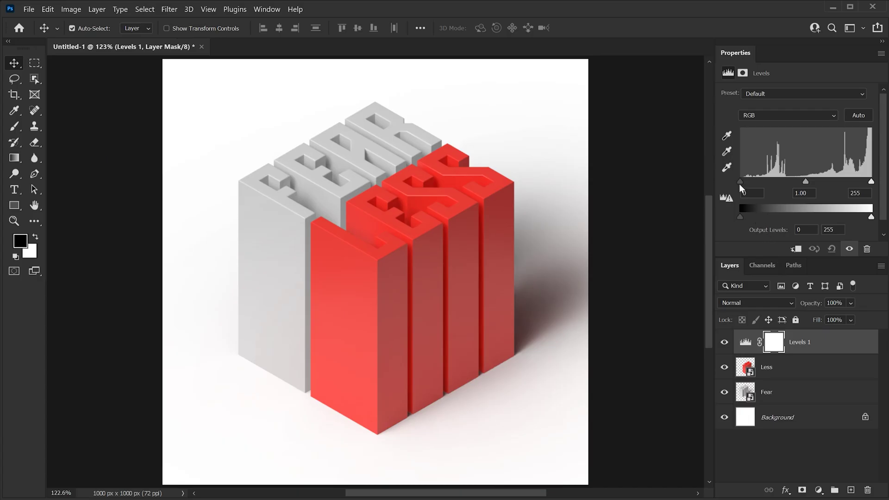
pyautogui.moveTo(740, 184); pyautogui.dragTo(748, 179)
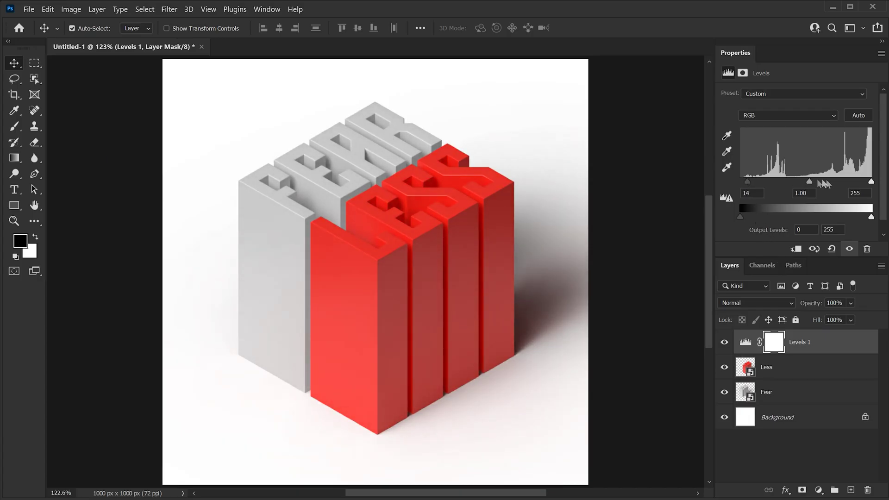
pyautogui.moveTo(870, 183); pyautogui.dragTo(863, 182)
pyautogui.moveTo(806, 181)
pyautogui.mouseDown()
pyautogui.moveTo(798, 183)
pyautogui.moveTo(820, 183)
pyautogui.moveTo(802, 183)
pyautogui.mouseUp()
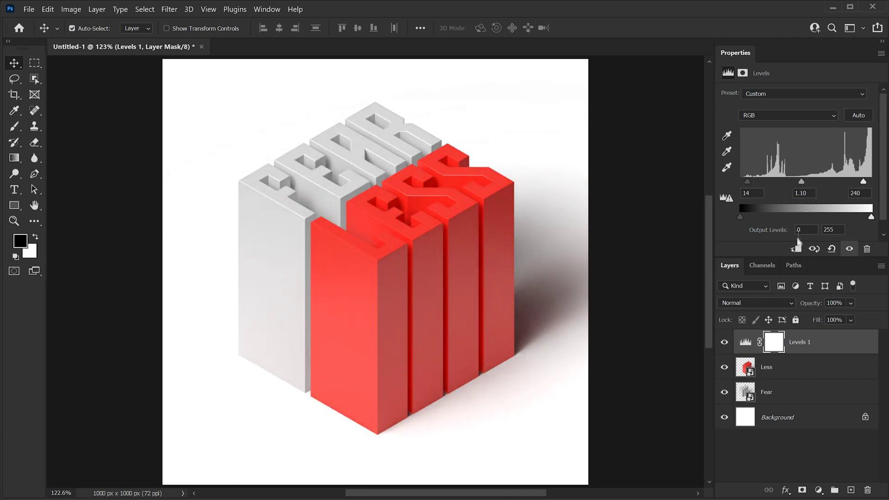
# - Clip the Levels adjustment to Less, compare it on and off, and raise the black input
pyautogui.click(796, 251)
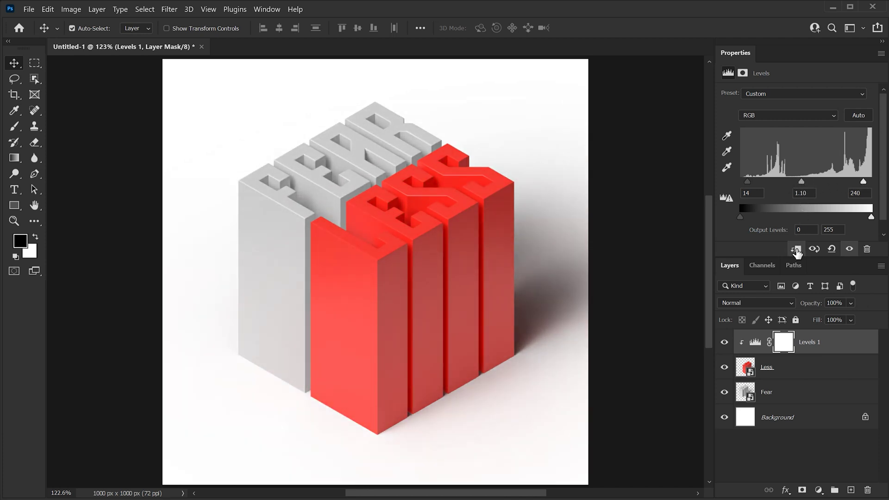
pyautogui.click(848, 251)
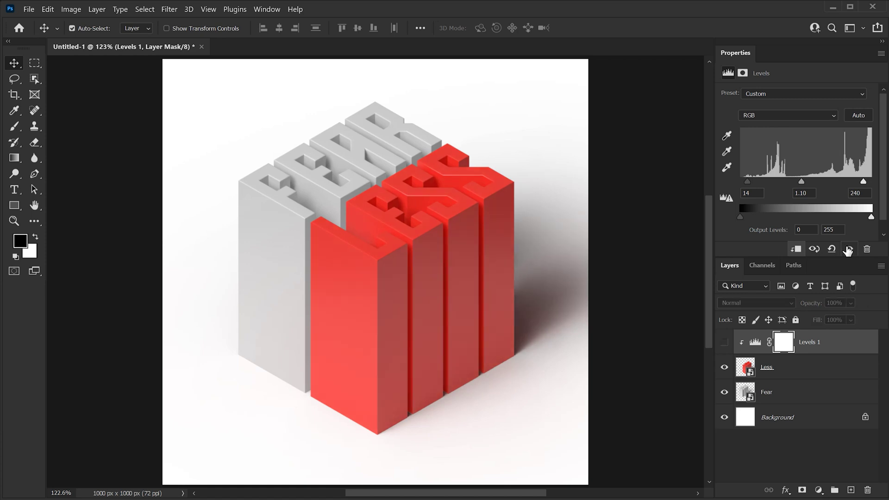
pyautogui.click(847, 251)
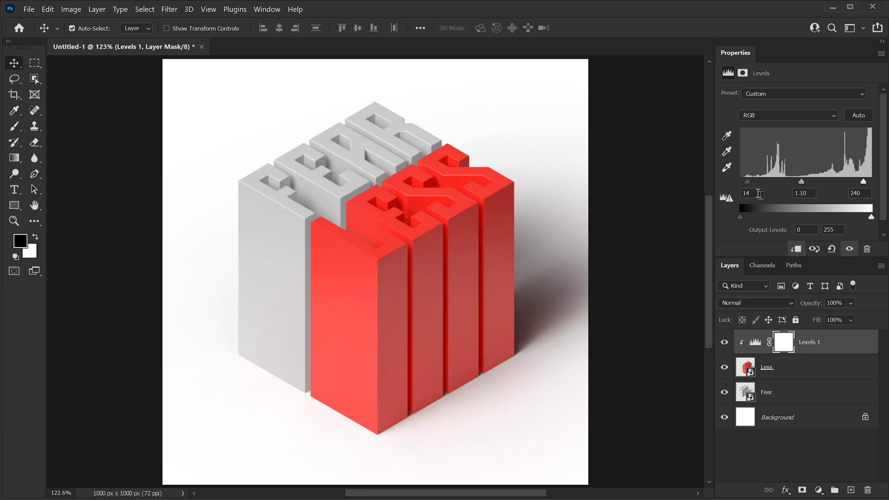
pyautogui.moveTo(751, 182)
pyautogui.mouseDown()
pyautogui.moveTo(767, 178)
pyautogui.moveTo(754, 179)
pyautogui.mouseUp()
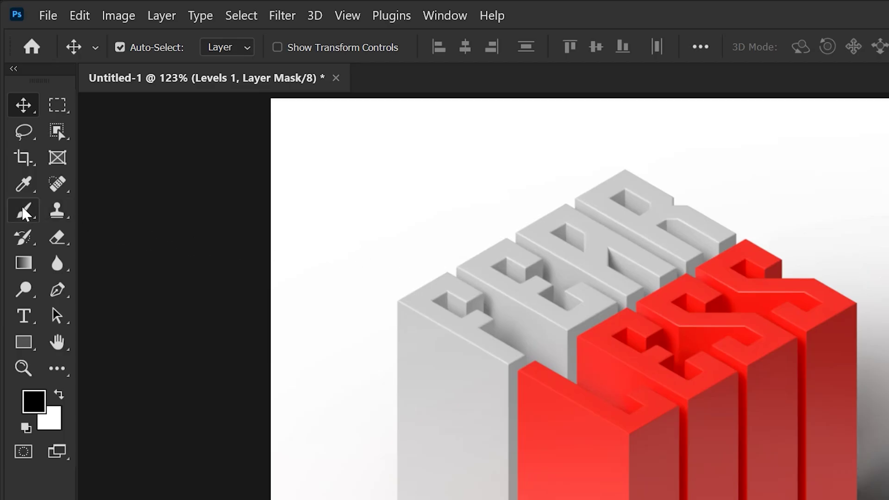
# - Choose the General Brushes Soft Round Pressure Size brush and readjust the Levels black input slider
pyautogui.click(24, 212)
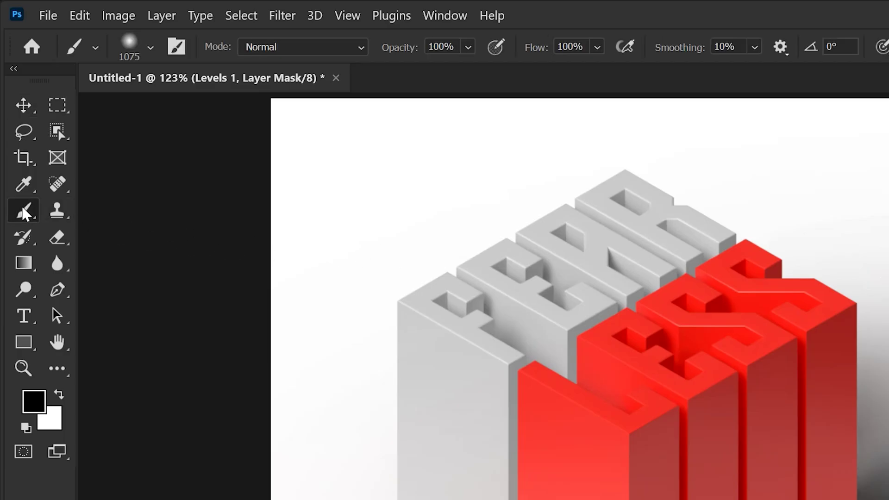
pyautogui.click(150, 47)
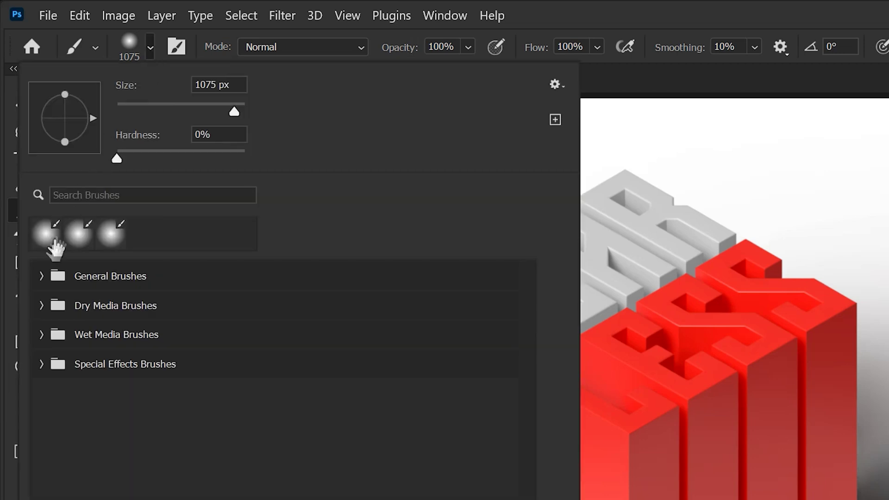
pyautogui.click(41, 276)
pyautogui.click(131, 370)
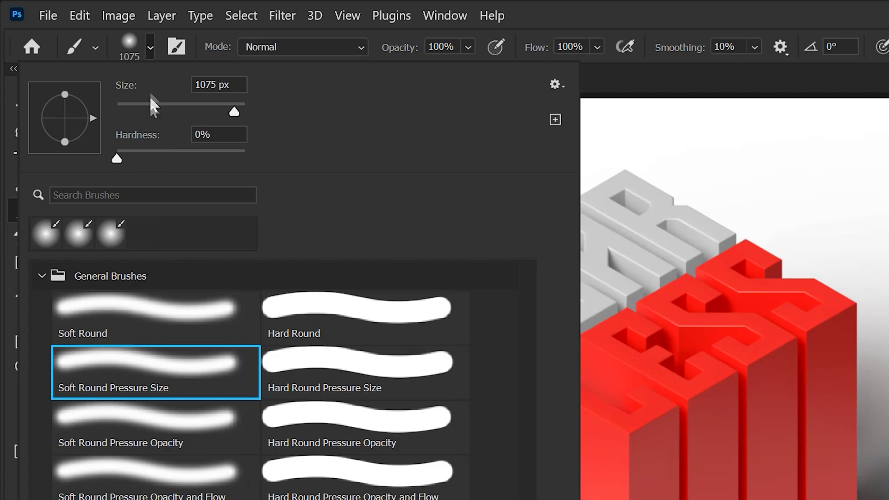
pyautogui.click(150, 48)
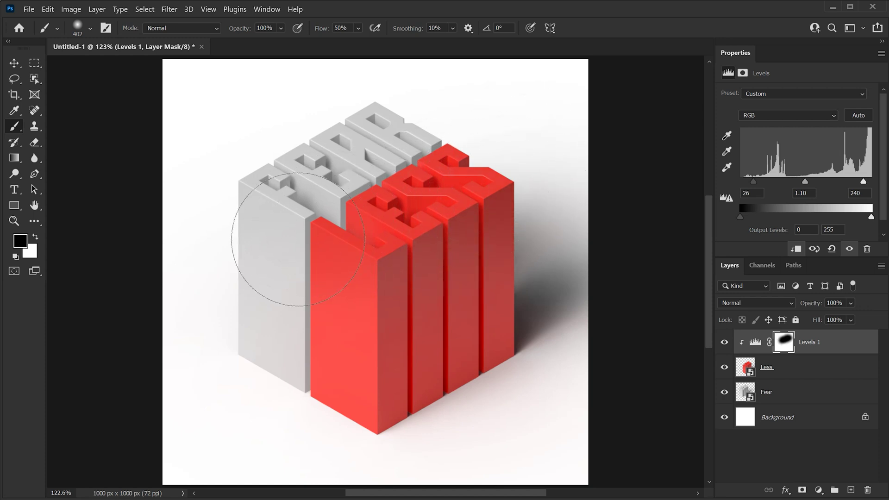
pyautogui.moveTo(753, 181); pyautogui.dragTo(813, 180)
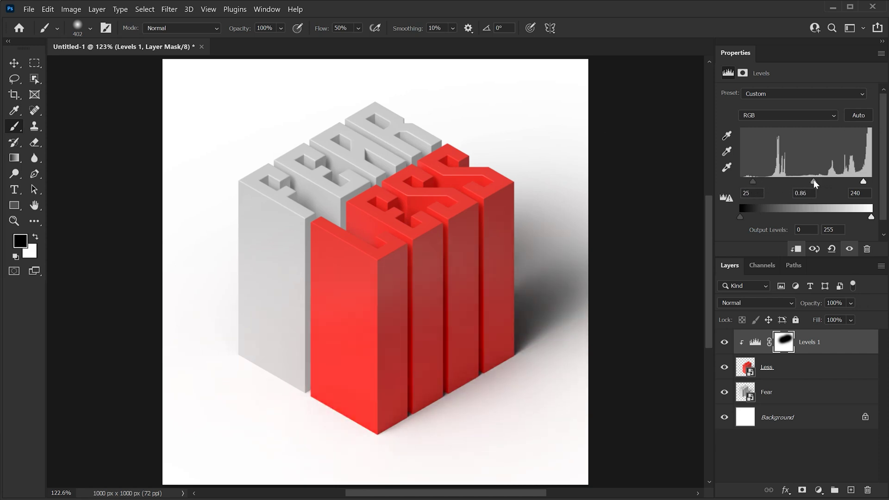
# - Add a Curves adjustment layer clipped to the Fear layer
pyautogui.click(810, 391)
pyautogui.click(818, 491)
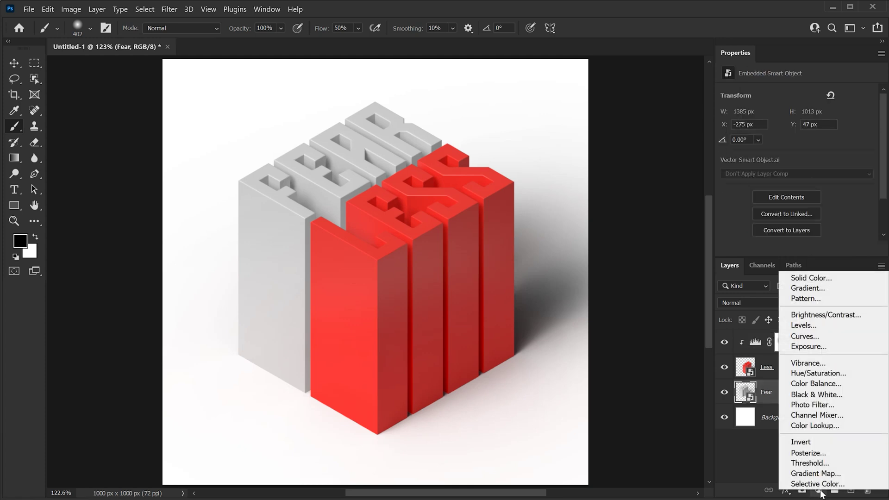
pyautogui.click(822, 338)
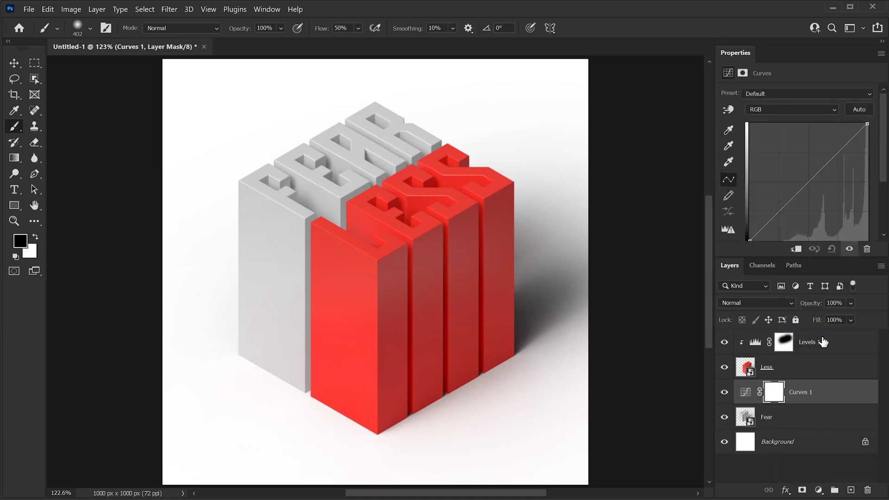
pyautogui.click(797, 249)
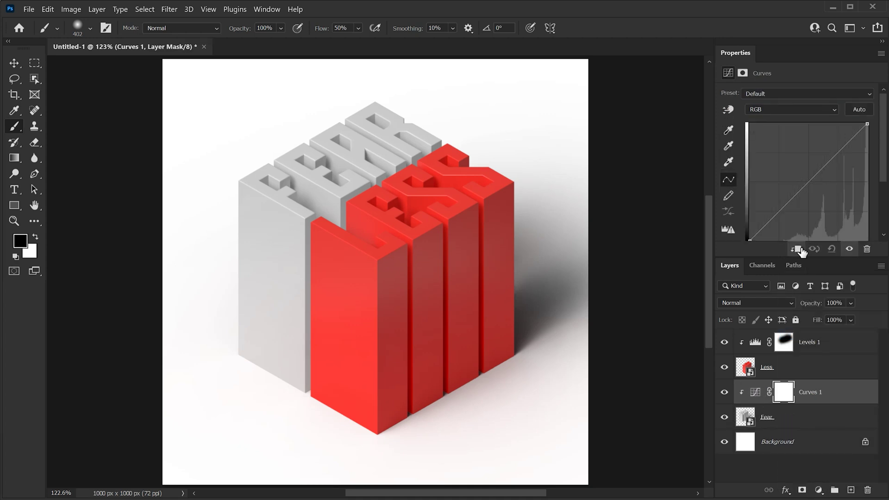
# - Shape a two-point S-curve, compare it on and off, then hide the Fear layer
pyautogui.moveTo(786, 204); pyautogui.dragTo(786, 217)
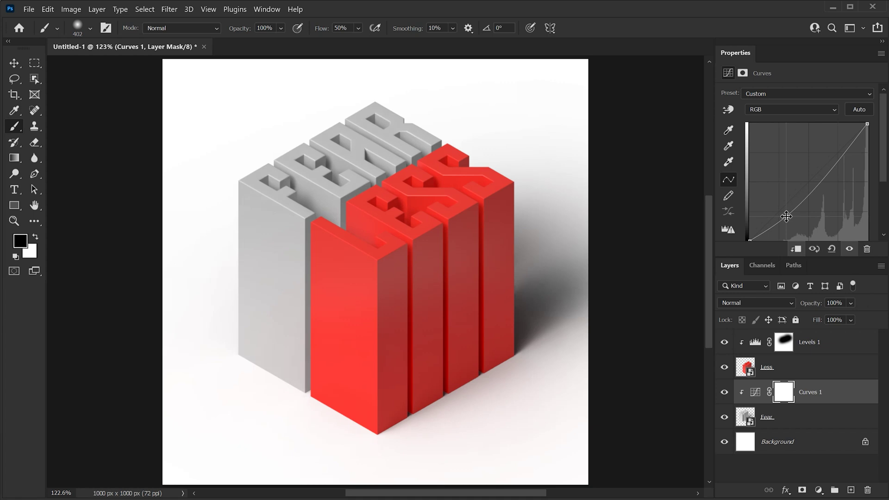
pyautogui.moveTo(830, 171)
pyautogui.mouseDown()
pyautogui.moveTo(816, 161)
pyautogui.moveTo(850, 203)
pyautogui.moveTo(830, 162)
pyautogui.mouseUp()
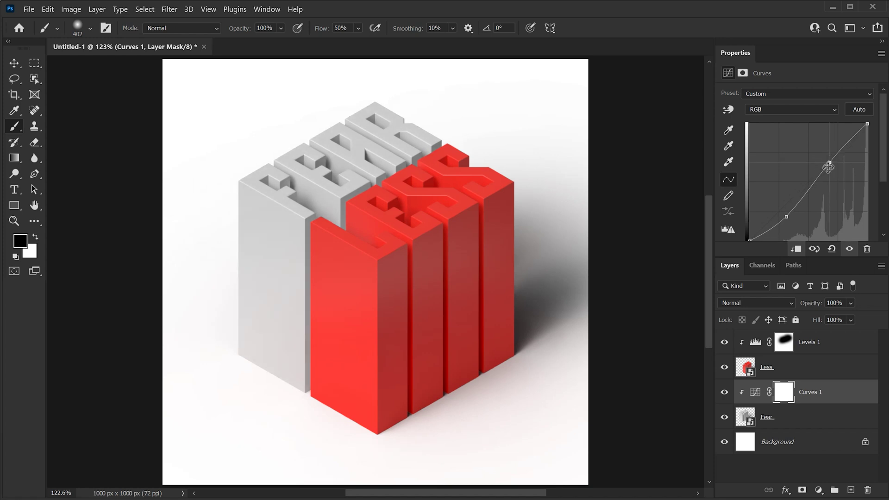
pyautogui.moveTo(788, 217); pyautogui.dragTo(790, 217)
pyautogui.click(848, 250)
pyautogui.click(848, 250)
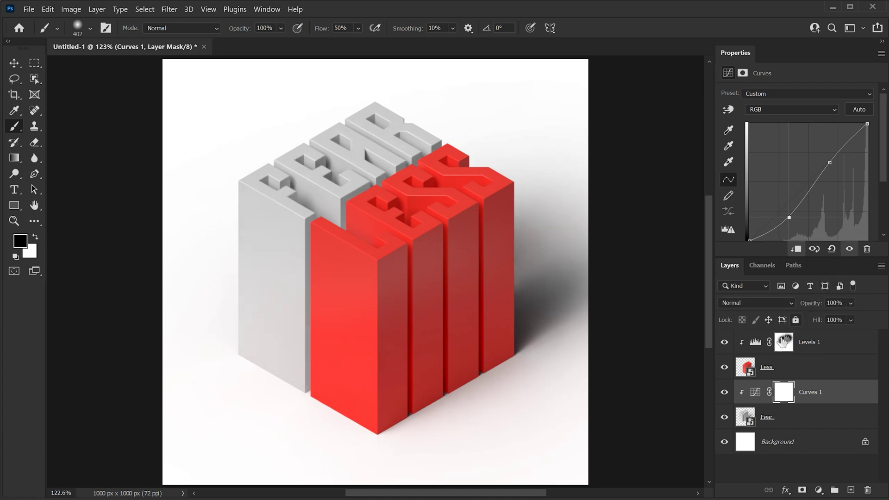
pyautogui.click(725, 418)
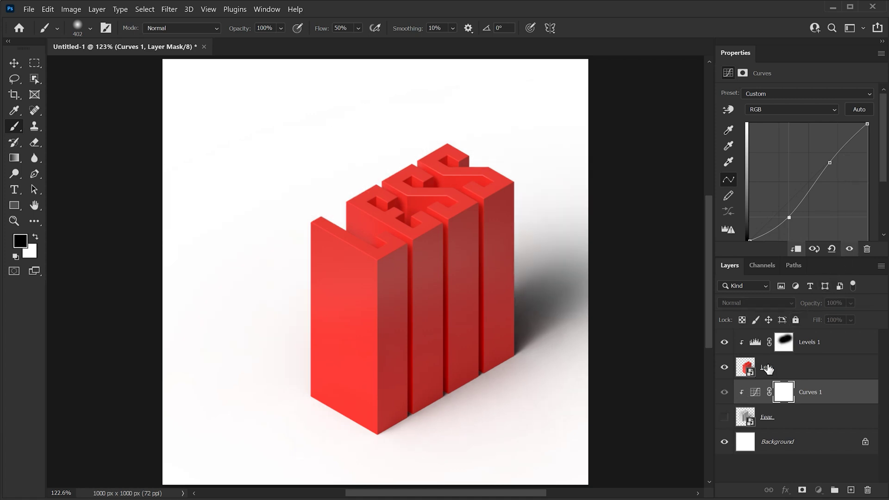
# - On the Less layer, select the red LESS letters with the Object Selection tool
pyautogui.click(767, 369)
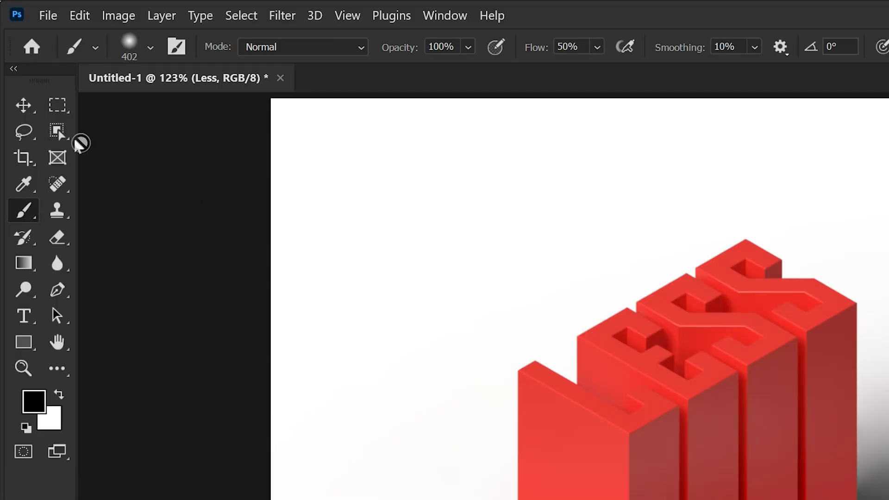
pyautogui.click(59, 131)
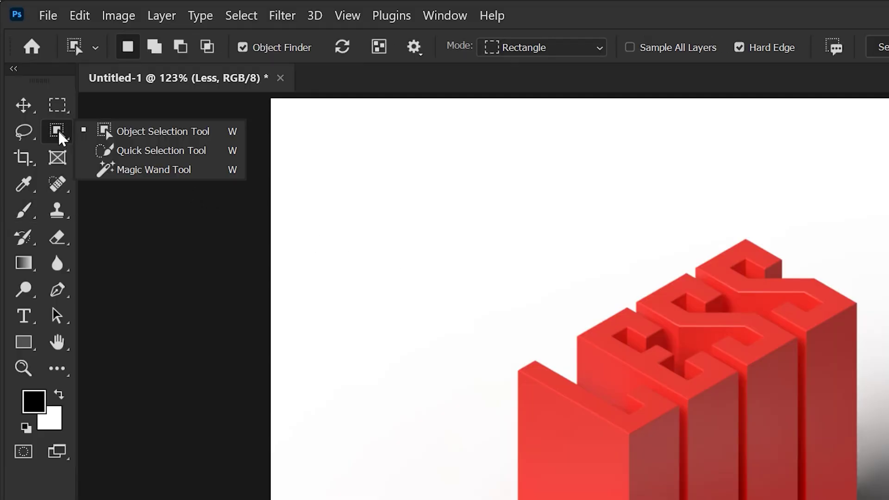
pyautogui.click(104, 132)
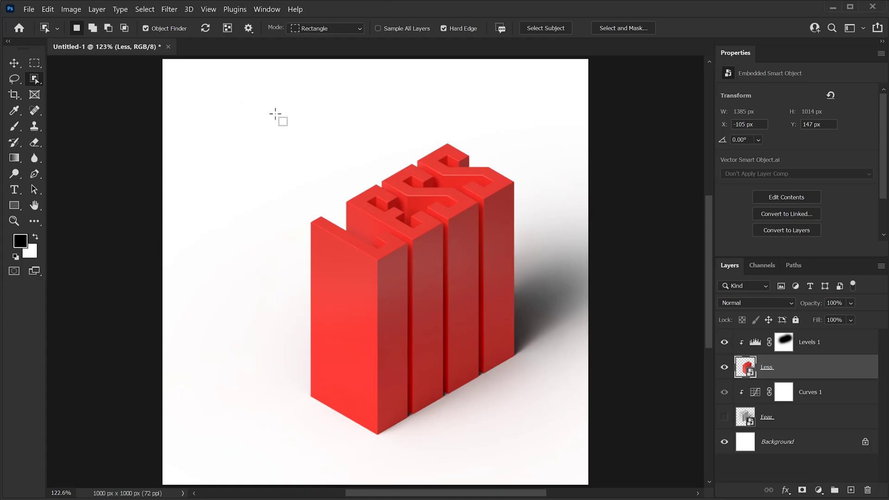
pyautogui.moveTo(275, 114); pyautogui.dragTo(554, 456)
pyautogui.hotkey('ctrl', '+')
pyautogui.hotkey('ctrl', '+')
pyautogui.hotkey('ctrl', '+')
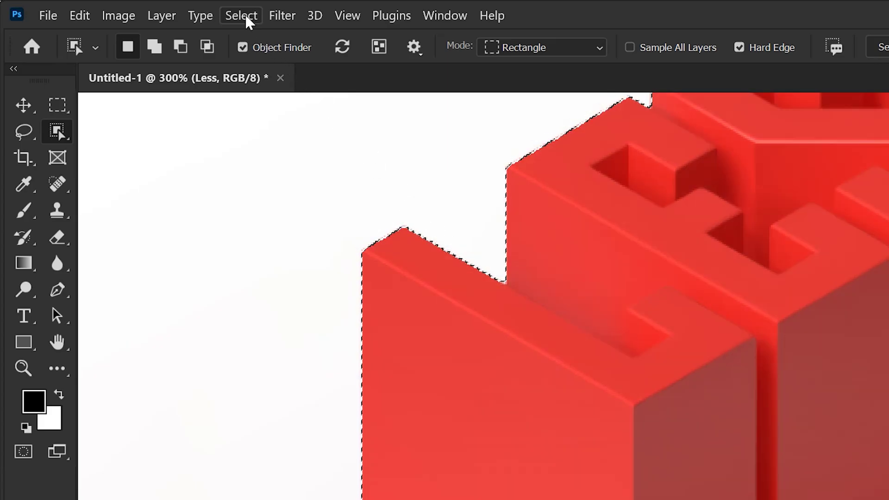
# - Contract the selection slightly, add it as a layer mask on Less, and check the edges
pyautogui.click(241, 15)
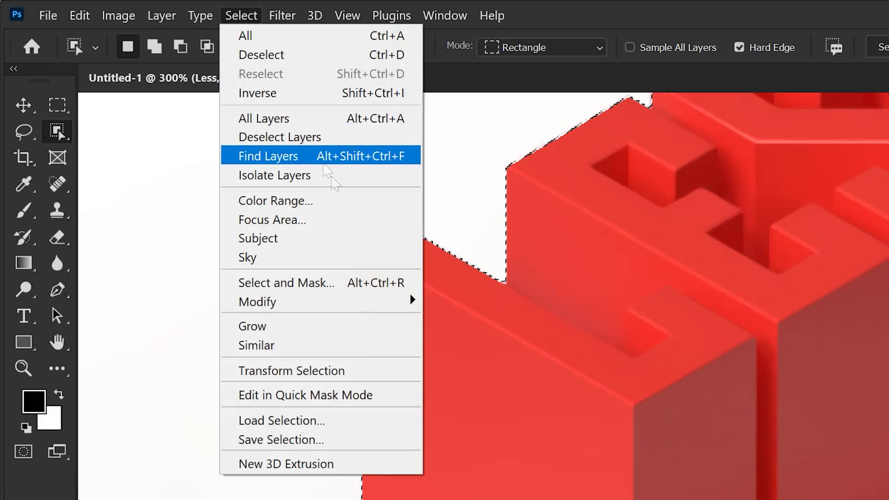
pyautogui.moveTo(393, 297)
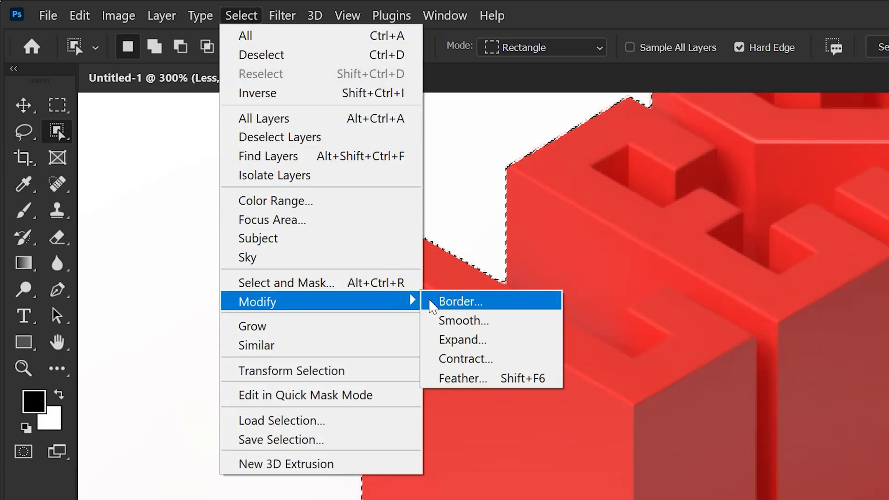
pyautogui.click(438, 360)
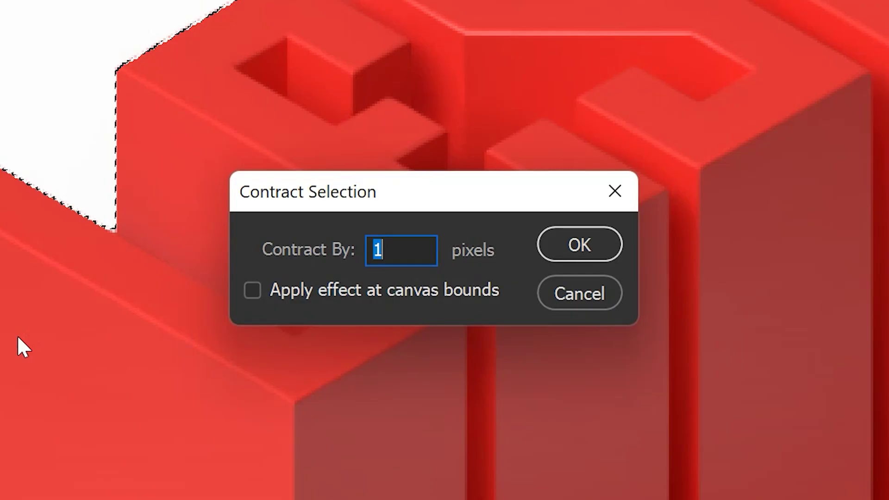
pyautogui.press('Return')
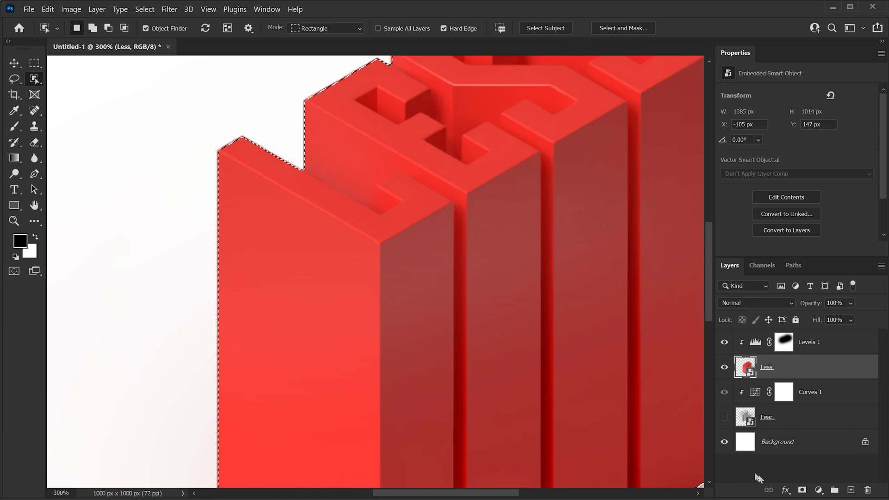
pyautogui.click(803, 491)
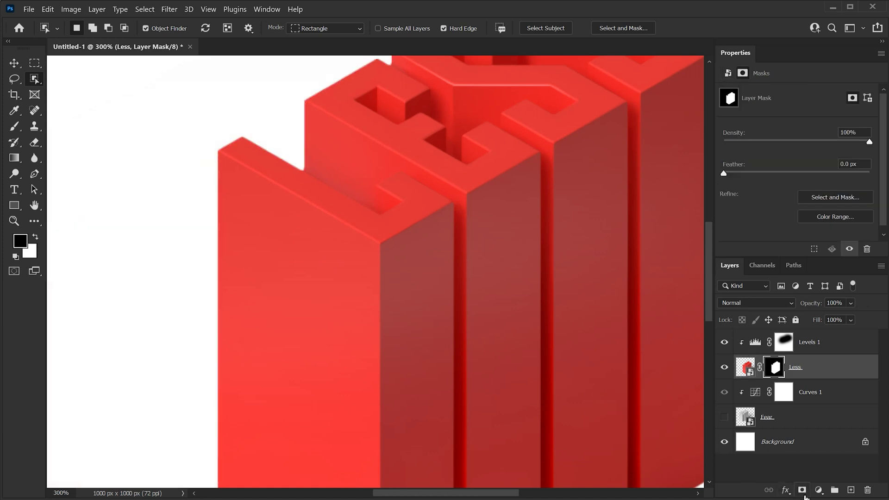
pyautogui.press('v')
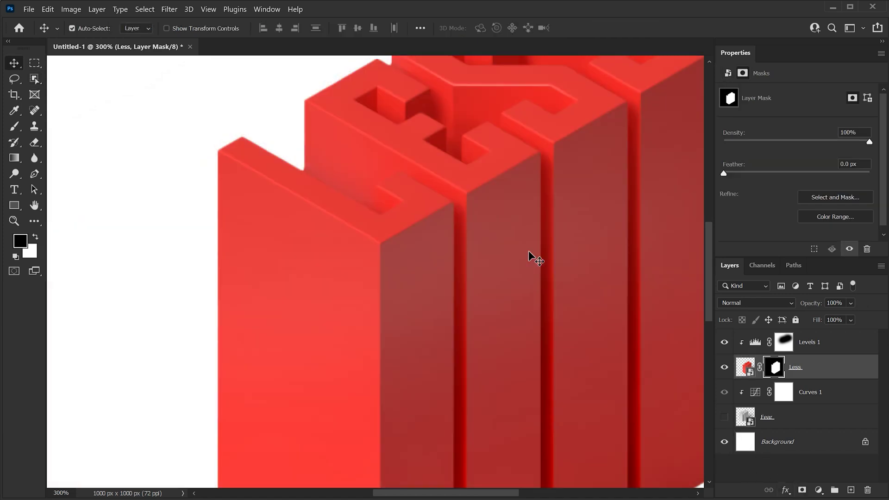
pyautogui.moveTo(528, 250); pyautogui.dragTo(435, 138)
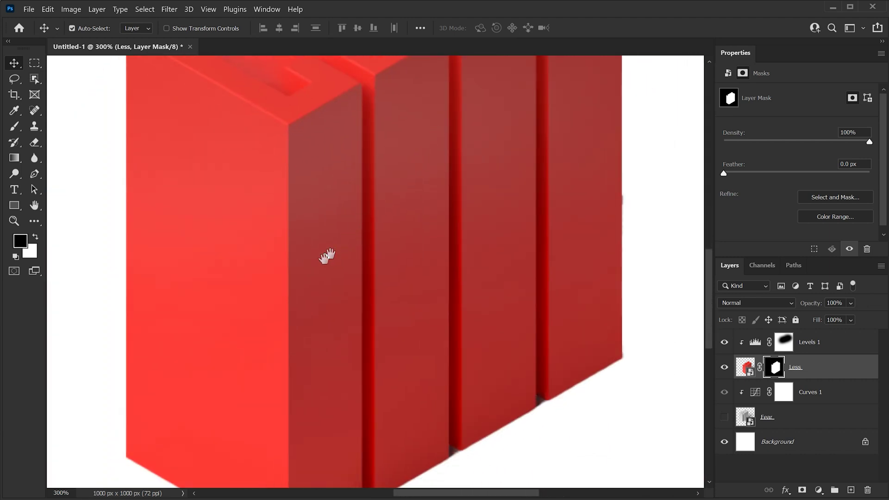
pyautogui.moveTo(262, 321); pyautogui.dragTo(352, 203)
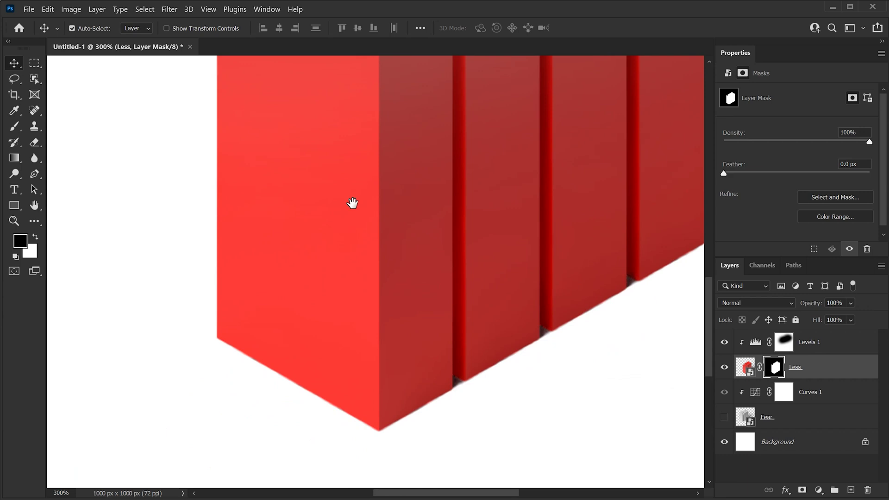
pyautogui.hotkey('ctrl', '0')
# - Hide Less, show and activate Fear, and select the grey FEAR letters with Object Selection
pyautogui.click(725, 368)
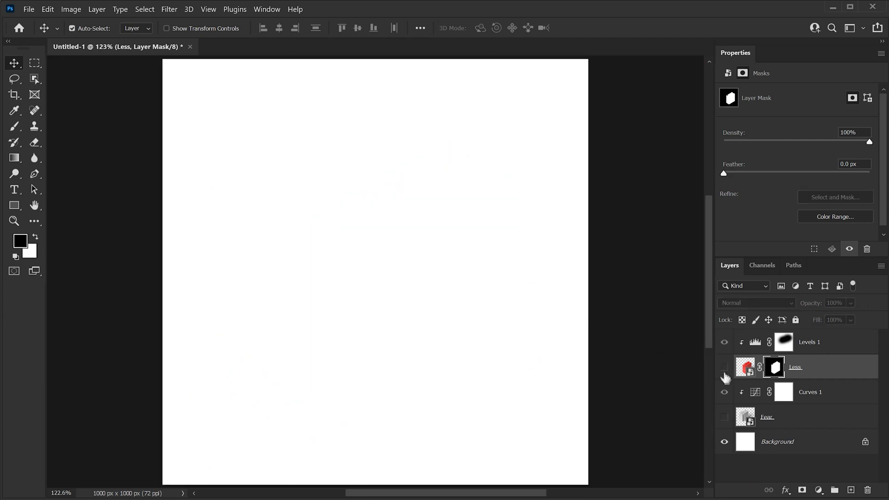
pyautogui.click(724, 417)
pyautogui.click(767, 422)
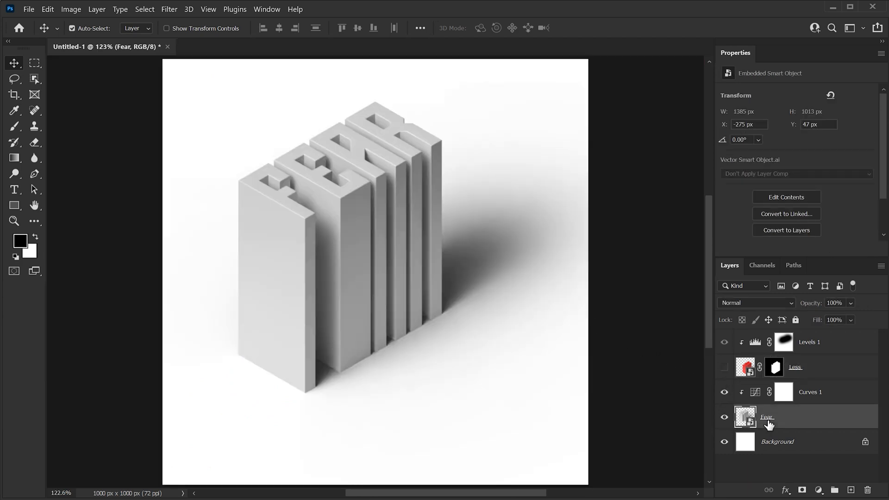
pyautogui.click(35, 80)
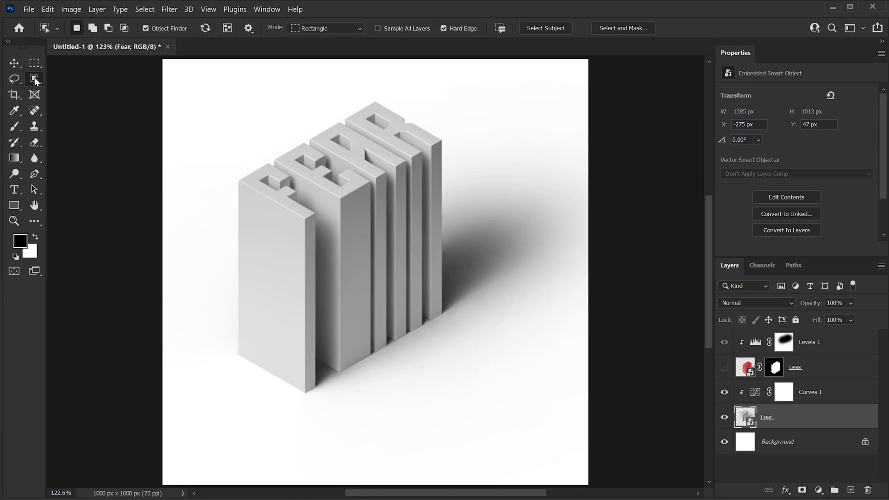
pyautogui.moveTo(203, 91); pyautogui.dragTo(499, 408)
# - Refine the FEAR selection with a smaller Quick Selection brush and the Select menu options
pyautogui.rightClick(35, 80)
pyautogui.click(86, 89)
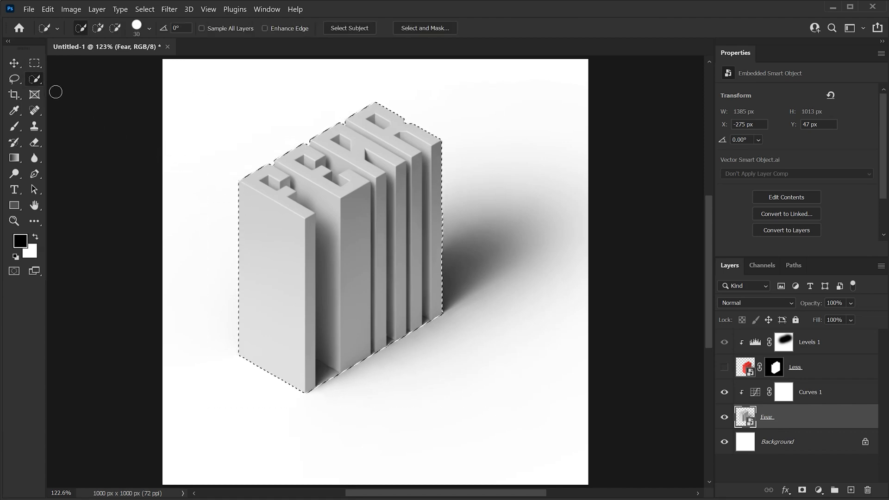
pyautogui.scroll(5, 316, 406)
pyautogui.press('[')
pyautogui.press('[')
pyautogui.hotkey('ctrl', '0')
pyautogui.click(144, 9)
pyautogui.moveTo(160, 177)
pyautogui.click(306, 179)
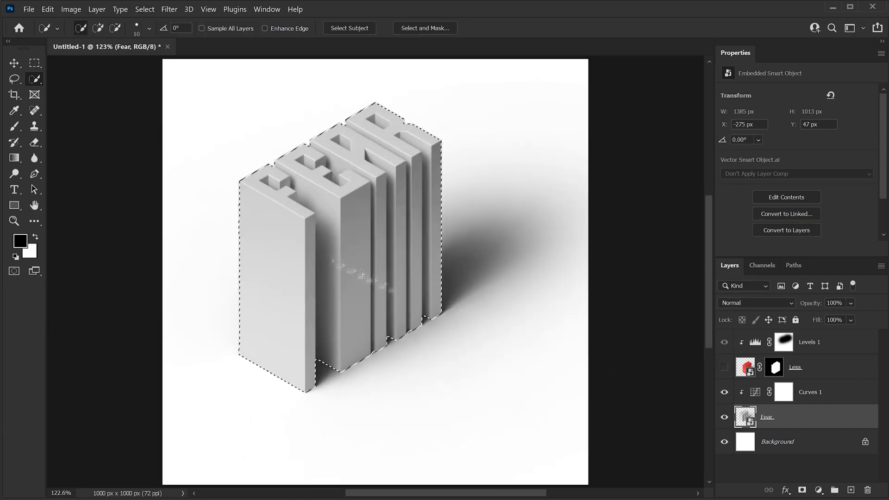
# - Mask the Fear layer to its selection, show Less again, and activate the Background layer
pyautogui.click(802, 490)
pyautogui.click(724, 368)
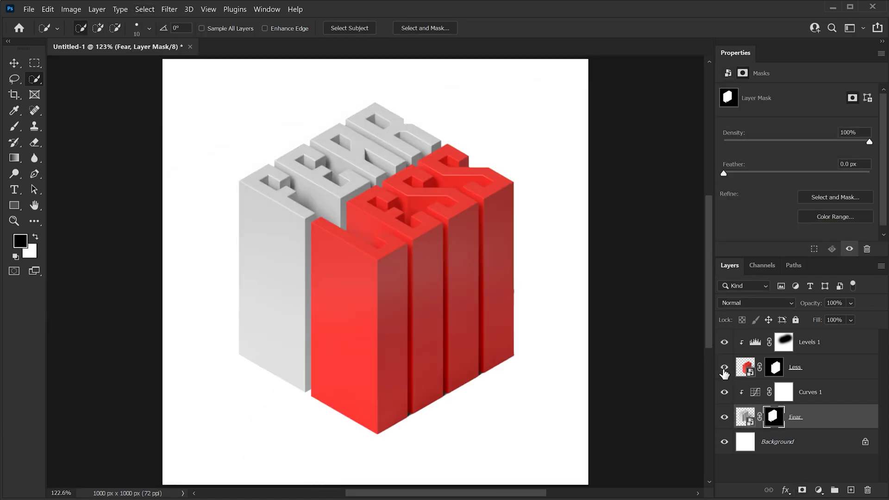
pyautogui.click(776, 444)
pyautogui.press('v')
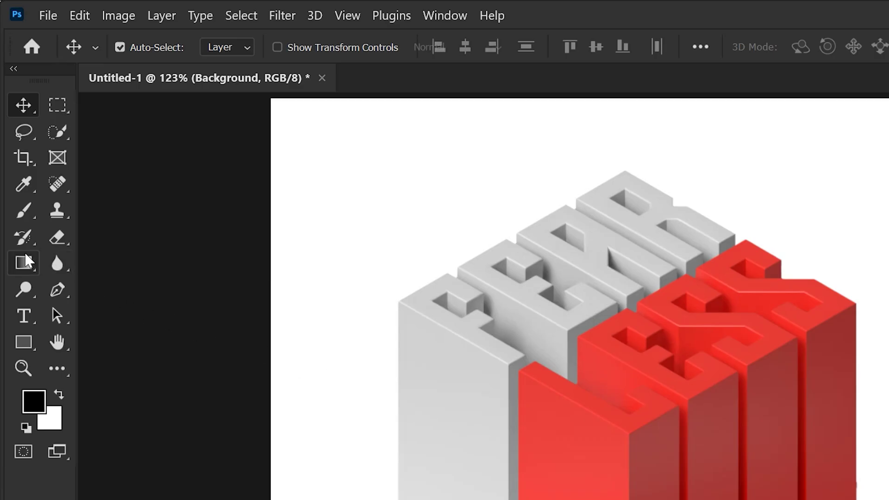
# - Fill the Background with dark grey RGB 50, 50, 50 using the Paint Bucket
pyautogui.click(17, 157)
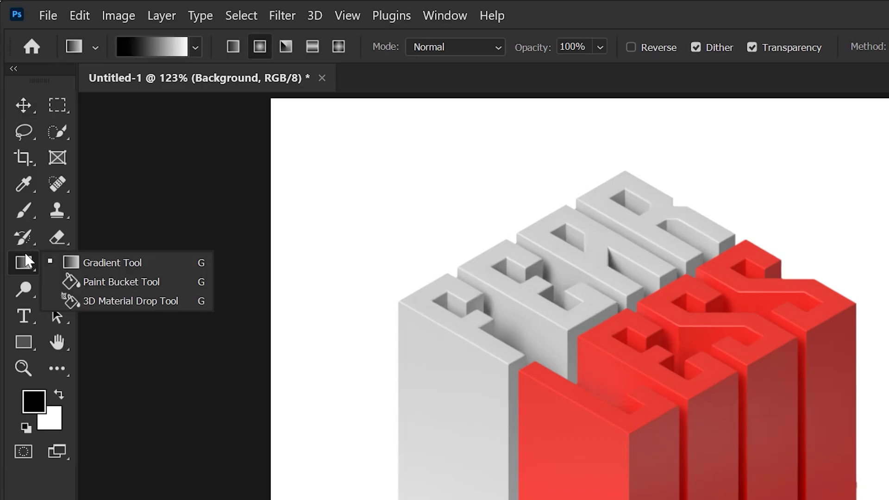
pyautogui.click(54, 282)
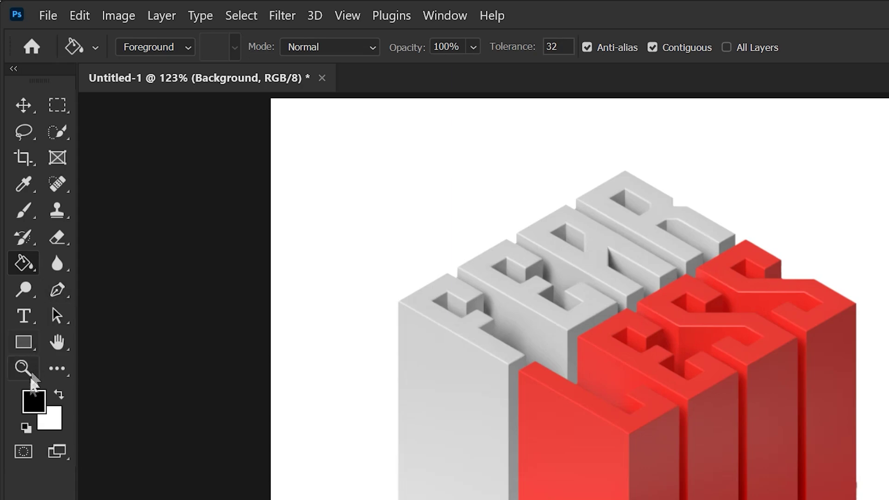
pyautogui.click(29, 407)
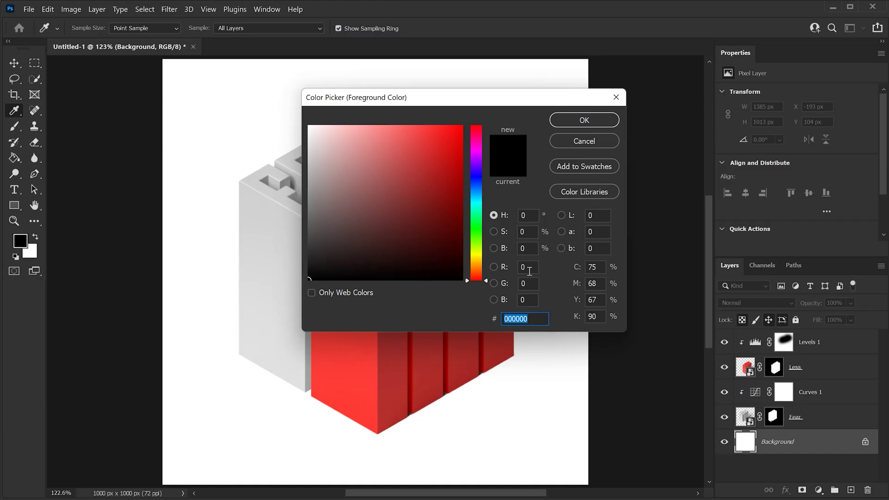
pyautogui.click(529, 271)
pyautogui.write('50')
pyautogui.press('Tab')
pyautogui.write('5050')
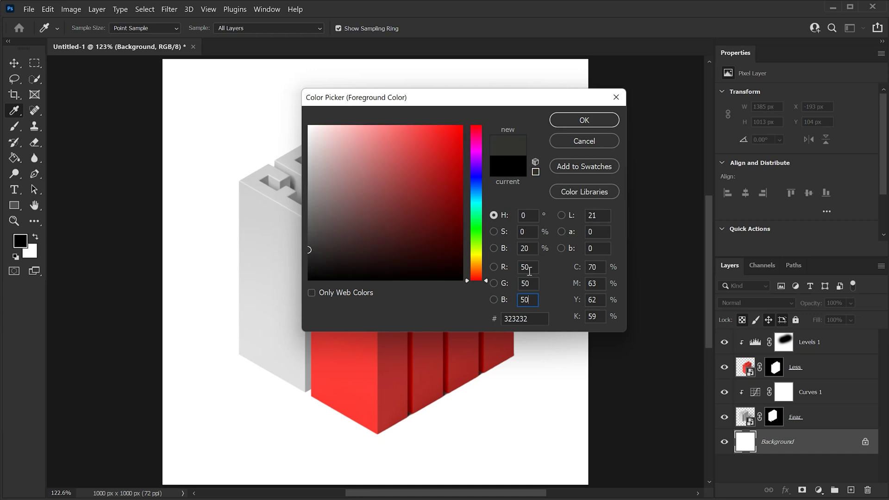
pyautogui.press('Return')
pyautogui.press('g')
pyautogui.click(529, 273)
# - Group the Less layer with Levels 1 into a group named Less
pyautogui.press('v')
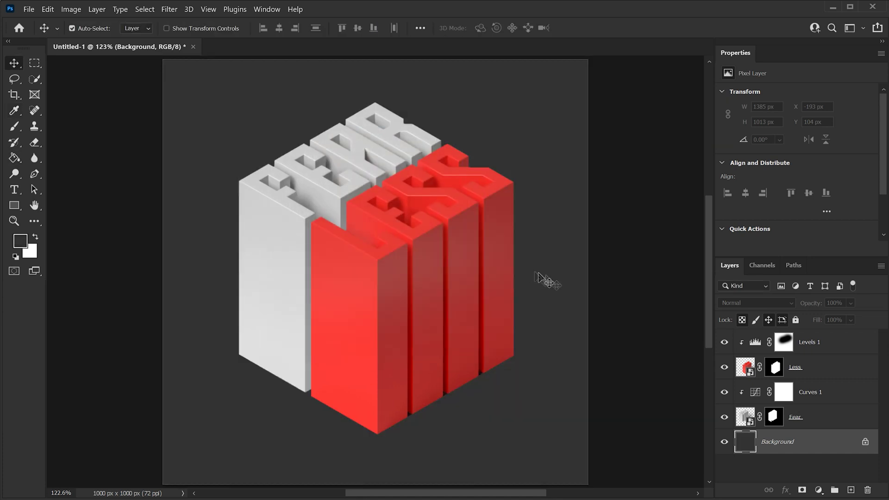
pyautogui.click(819, 373)
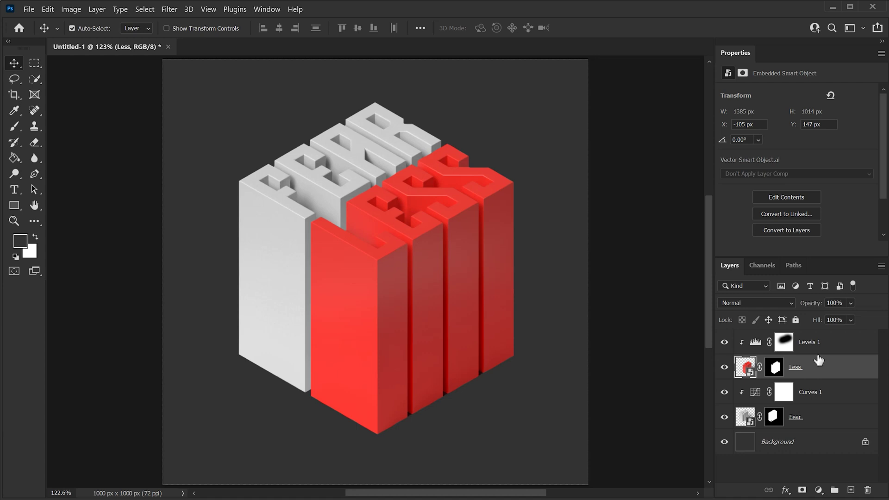
pyautogui.keyDown('shift'); pyautogui.click(819, 346); pyautogui.keyUp('shift')
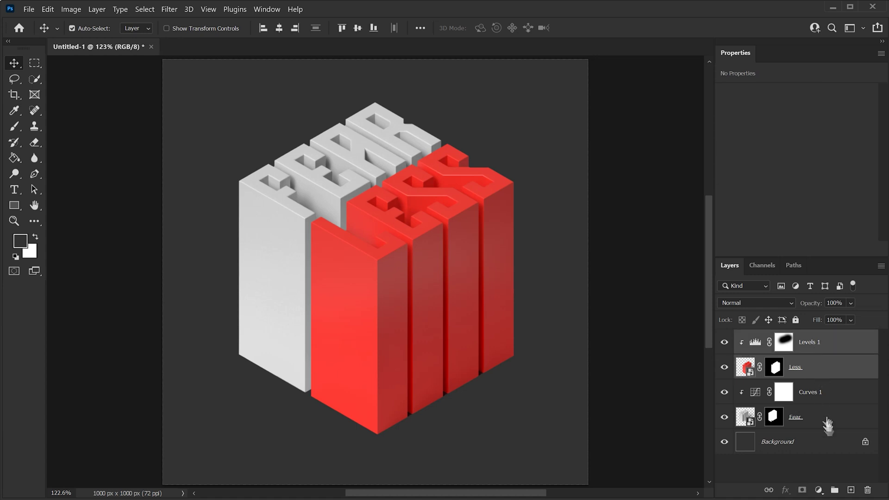
pyautogui.click(834, 491)
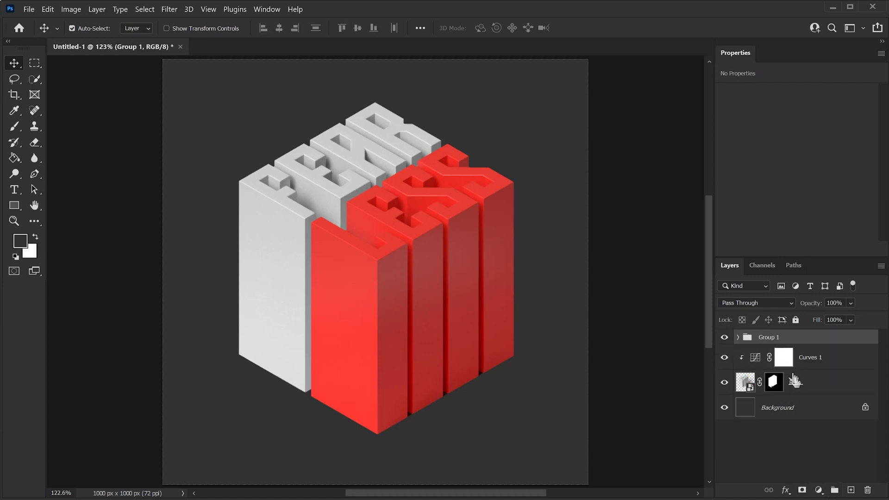
pyautogui.doubleClick(771, 337)
pyautogui.write('Less')
pyautogui.press('Return')
# - Group the Fear layer with Curves 1 into a group named Fear
pyautogui.click(806, 361)
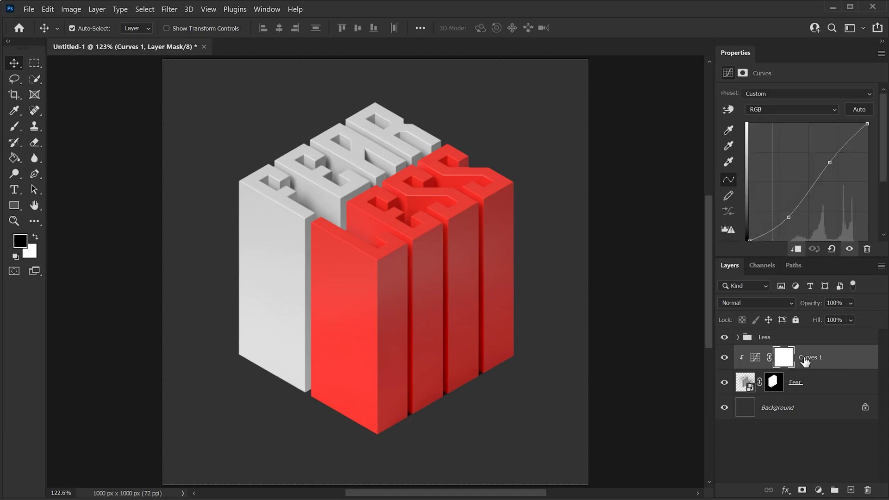
pyautogui.keyDown('shift'); pyautogui.click(808, 387); pyautogui.keyUp('shift')
pyautogui.hotkey('ctrl', 'g')
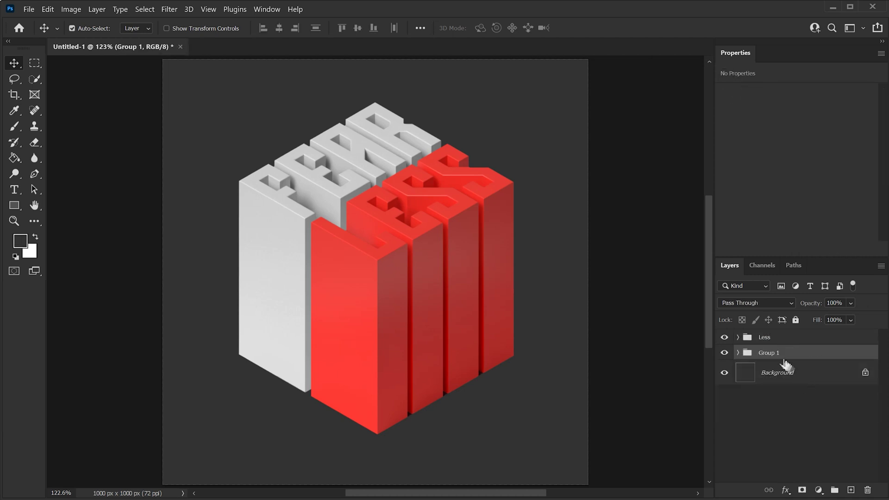
pyautogui.doubleClick(769, 353)
pyautogui.write('Fear')
pyautogui.press('Return')
# - Quick Export the Fear group as a PNG to the Desktop, then begin Quick Export for Less
pyautogui.rightClick(773, 350)
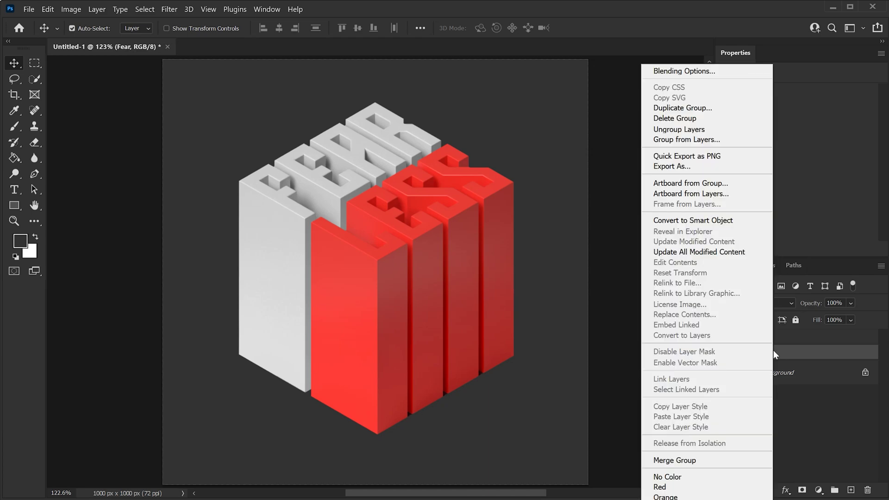
pyautogui.click(738, 157)
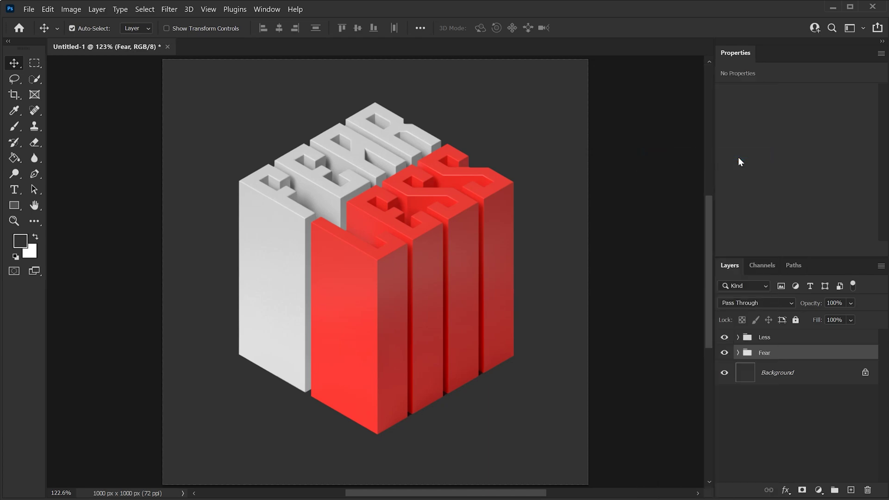
pyautogui.press('Return')
pyautogui.click(772, 339)
pyautogui.rightClick(772, 339)
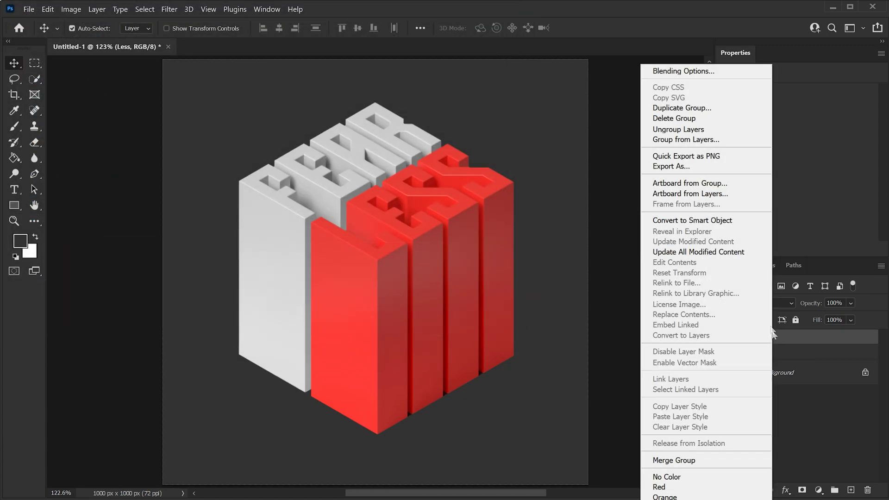
pyautogui.click(730, 159)
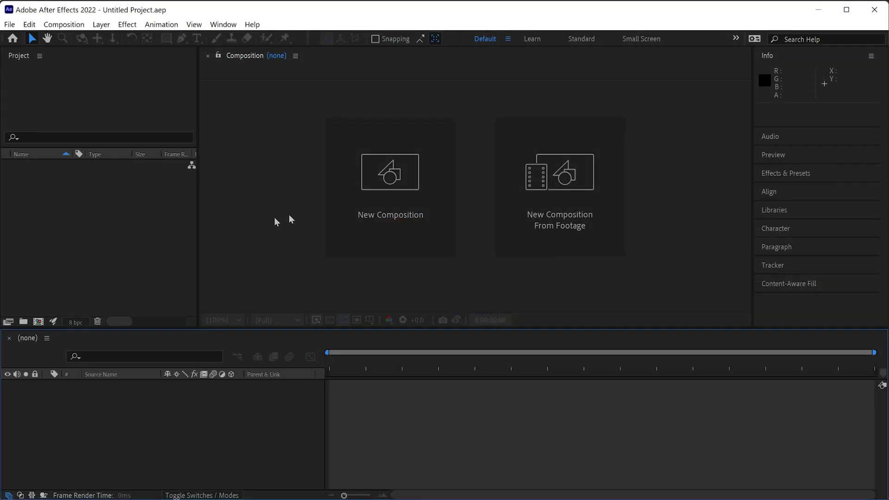
# - Import Fear.png and Less.png from the Desktop into the After Effects project
pyautogui.doubleClick(124, 249)
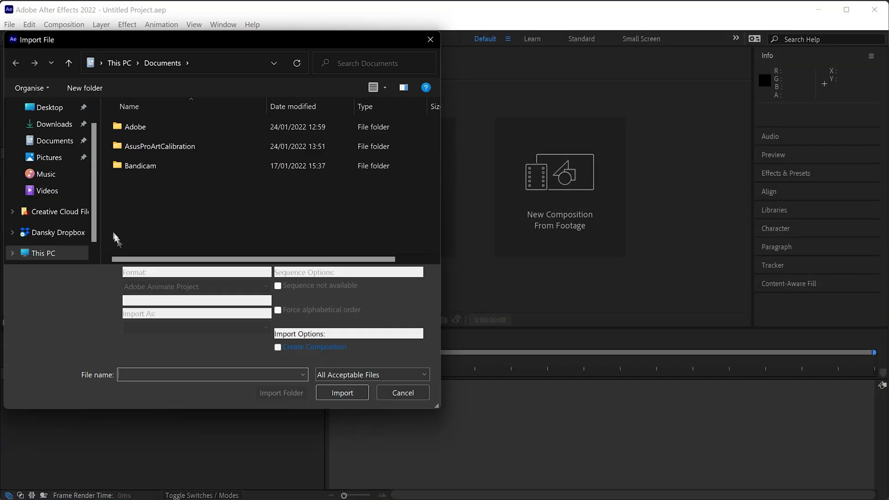
pyautogui.click(46, 108)
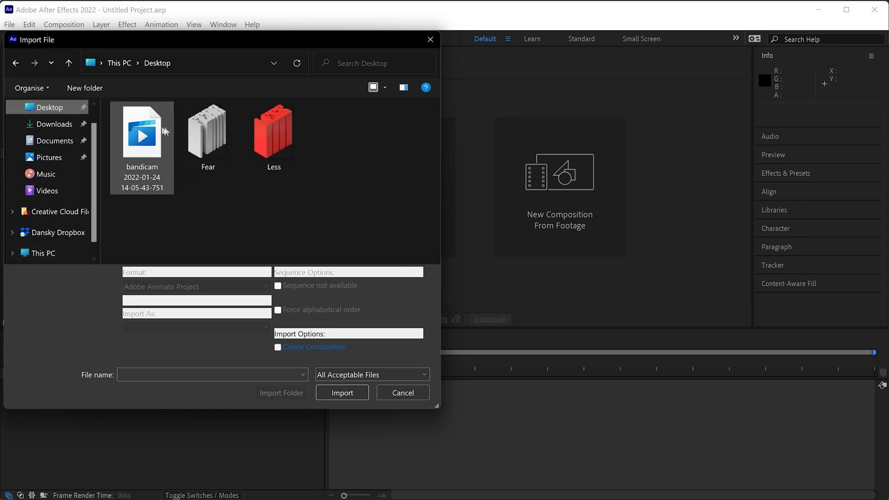
pyautogui.click(204, 134)
pyautogui.keyDown('ctrl'); pyautogui.click(267, 131); pyautogui.keyUp('ctrl')
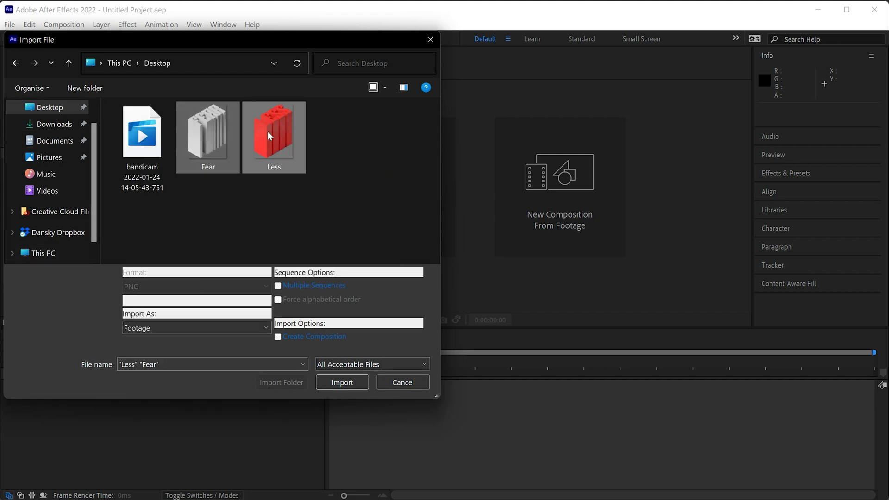
pyautogui.press('Return')
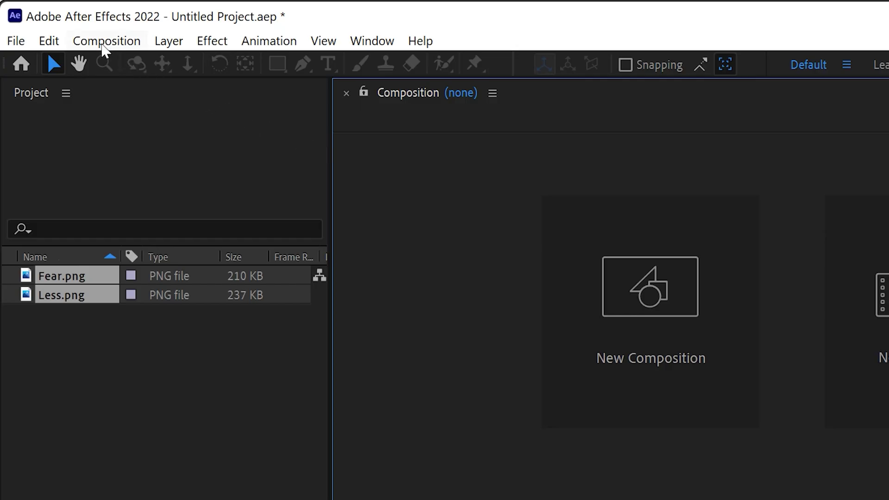
# - Start a new composition named Final sized 1000×1000 with the aspect ratio unlinked
pyautogui.click(63, 26)
pyautogui.click(121, 65)
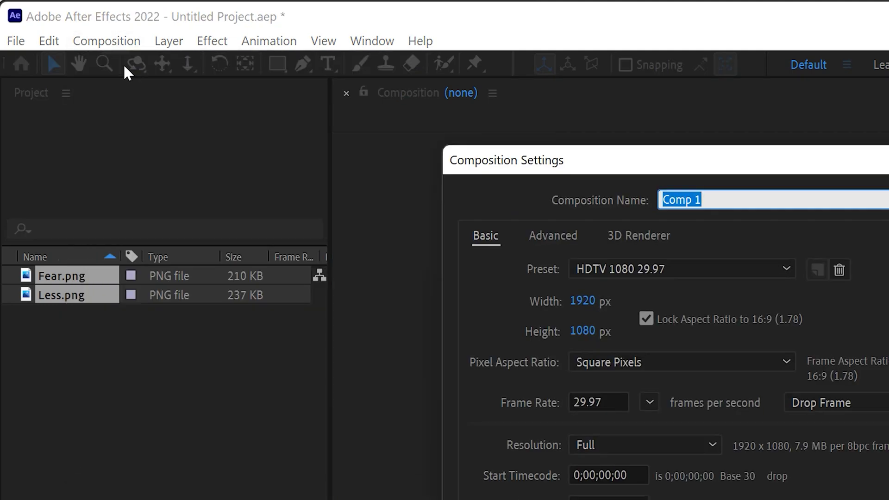
pyautogui.write('Final')
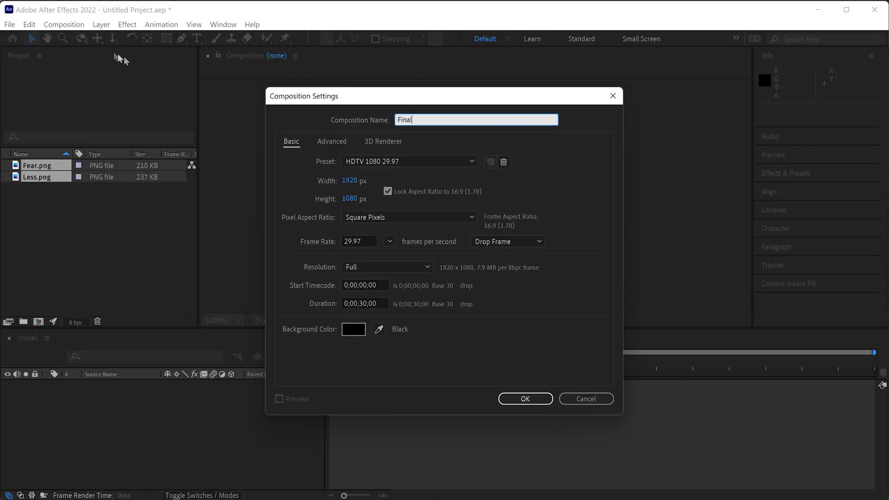
pyautogui.click(364, 162)
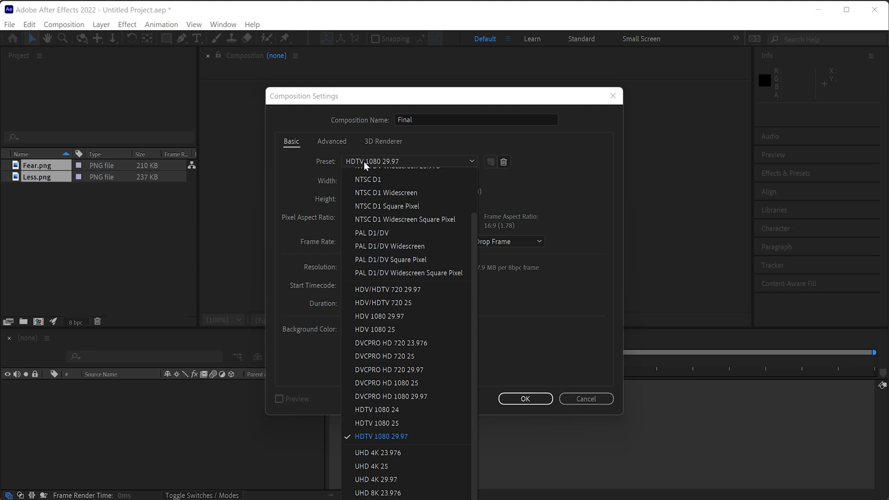
pyautogui.click(364, 162)
pyautogui.click(347, 180)
pyautogui.write('1000')
pyautogui.press('Tab')
pyautogui.write('100')
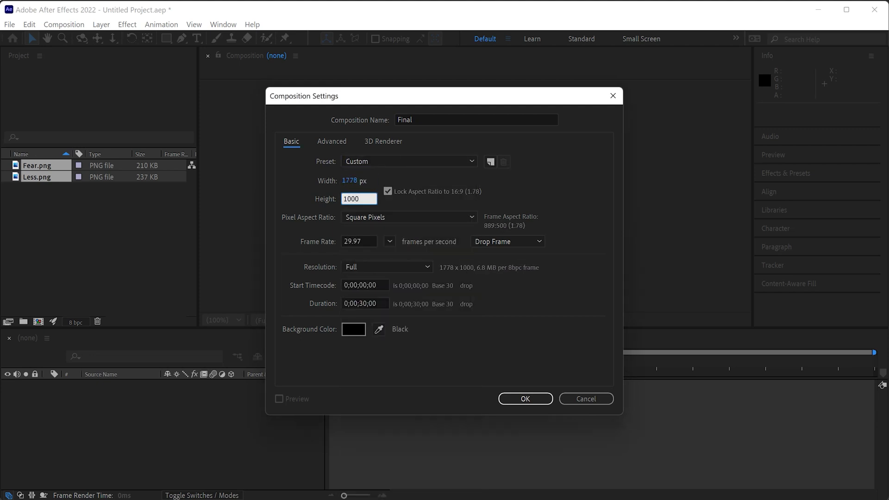
pyautogui.click(388, 192)
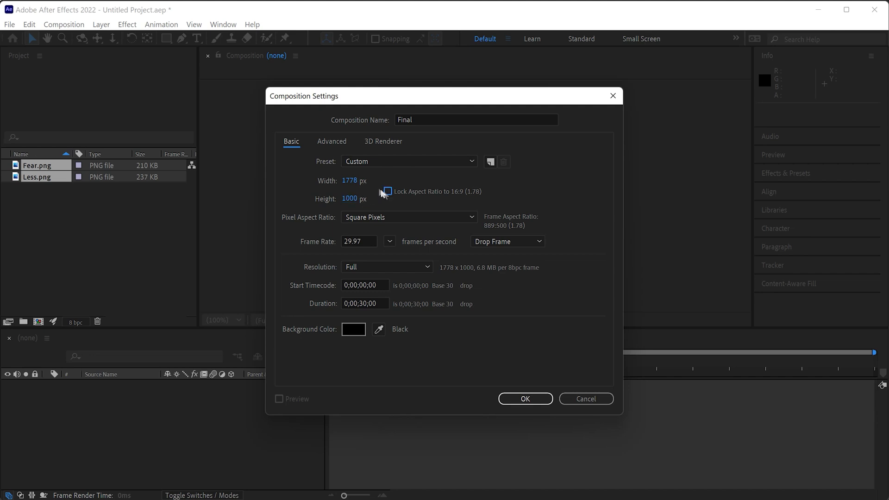
pyautogui.click(350, 181)
pyautogui.write('1000')
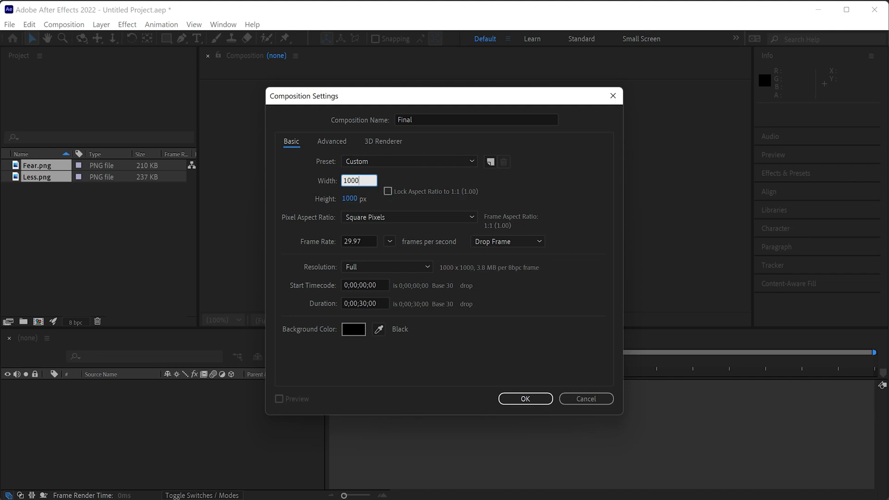
# - Set the frame rate to 30 fps and duration to 10 seconds, then create it
pyautogui.click(387, 244)
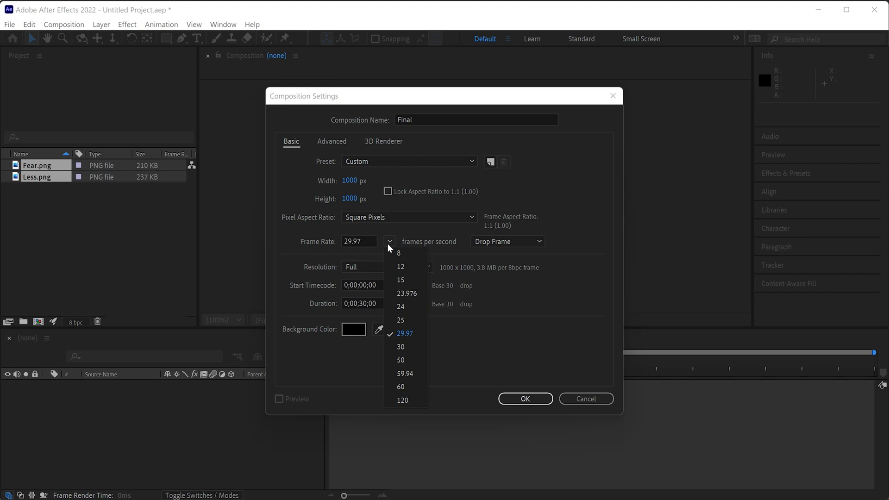
pyautogui.click(407, 346)
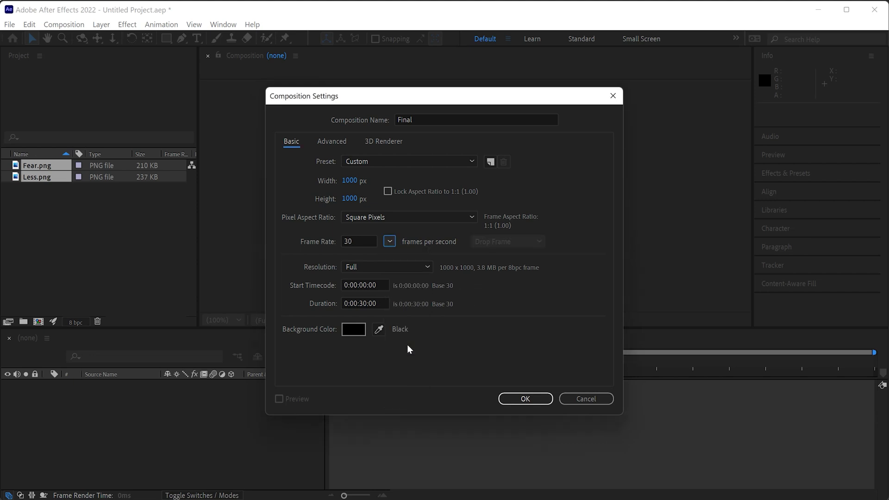
pyautogui.click(362, 304)
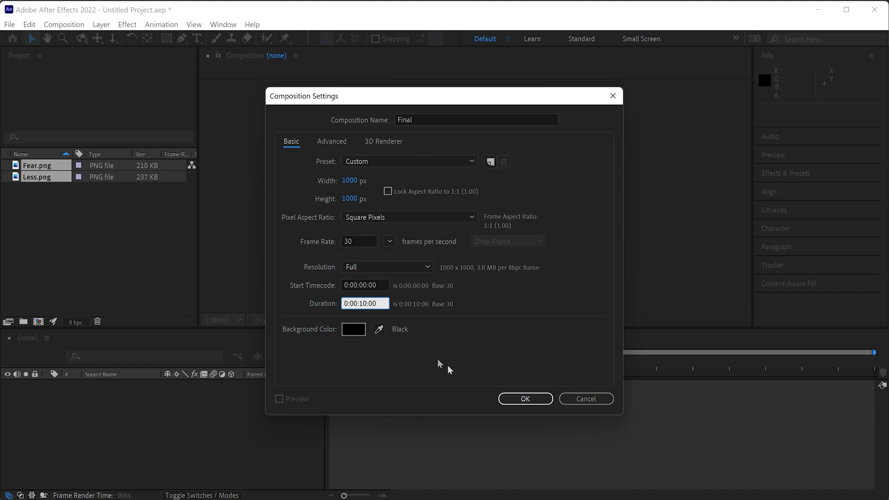
pyautogui.click(503, 399)
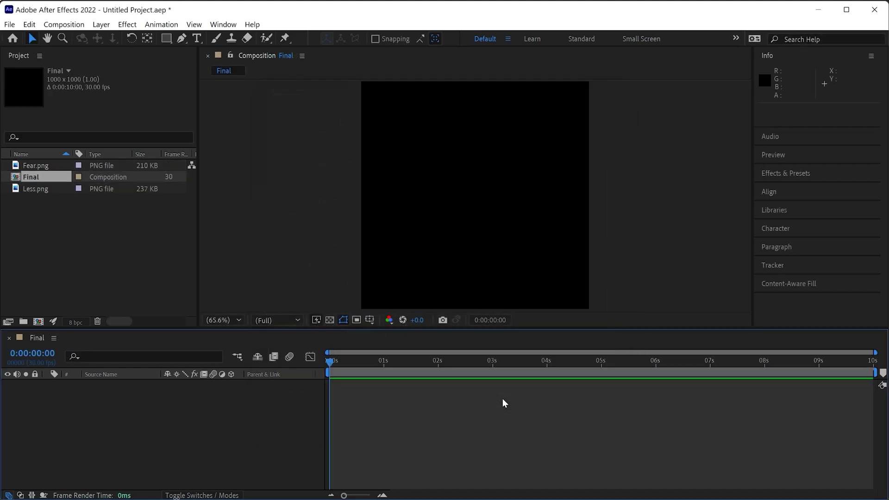
# - Add Fear.png and Less.png to the Final timeline, with Less above Fear
pyautogui.moveTo(56, 163); pyautogui.dragTo(58, 401)
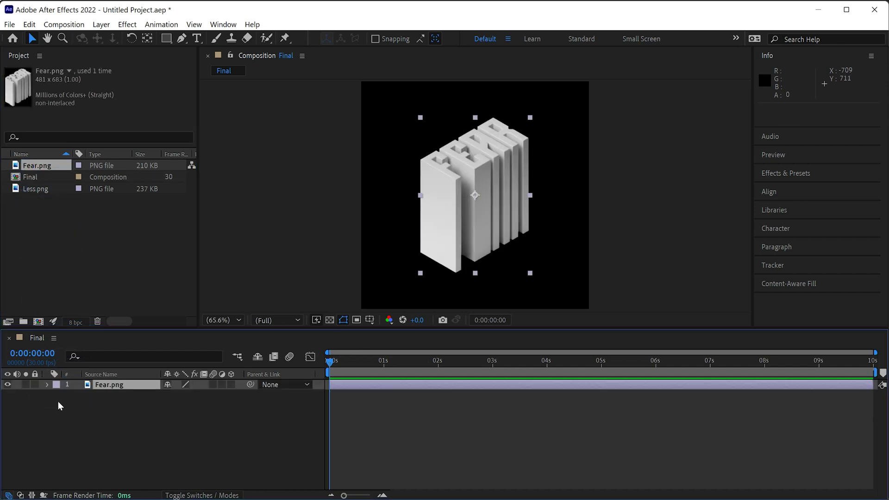
pyautogui.click(63, 188)
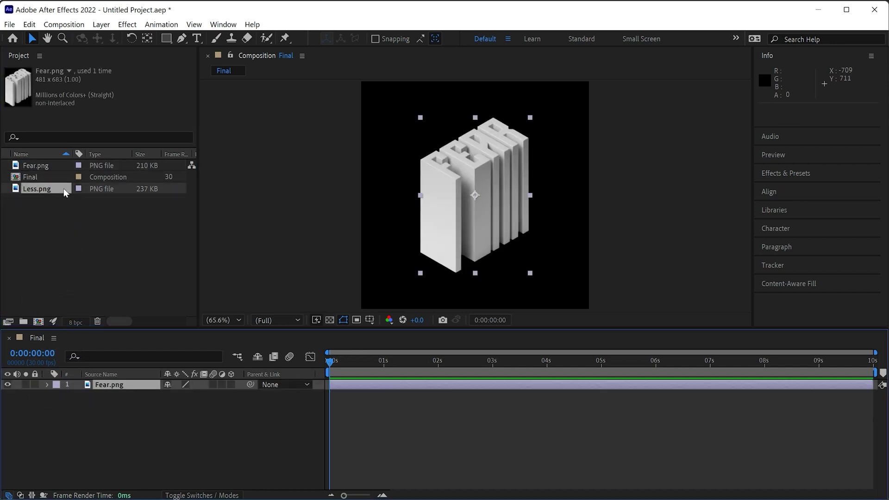
pyautogui.moveTo(63, 188); pyautogui.dragTo(80, 385)
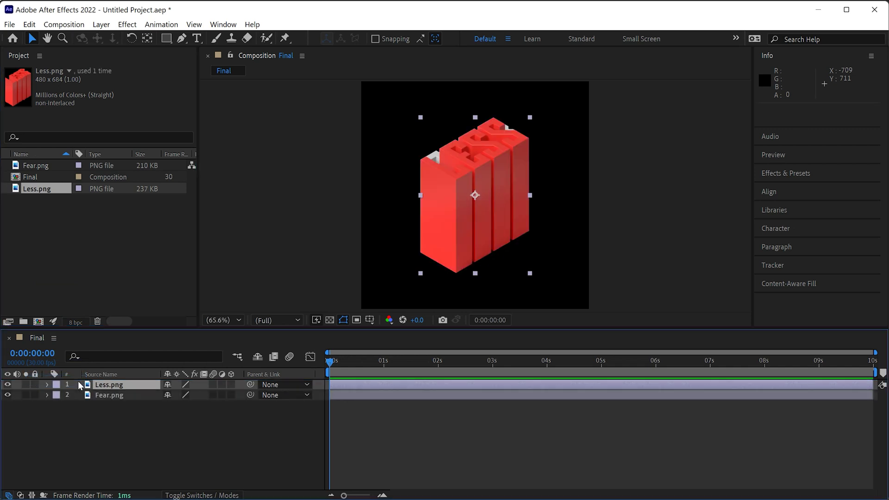
# - Move the LESS block right and down over FEAR, then shift both up-left toward centre
pyautogui.press('.')
pyautogui.press('.')
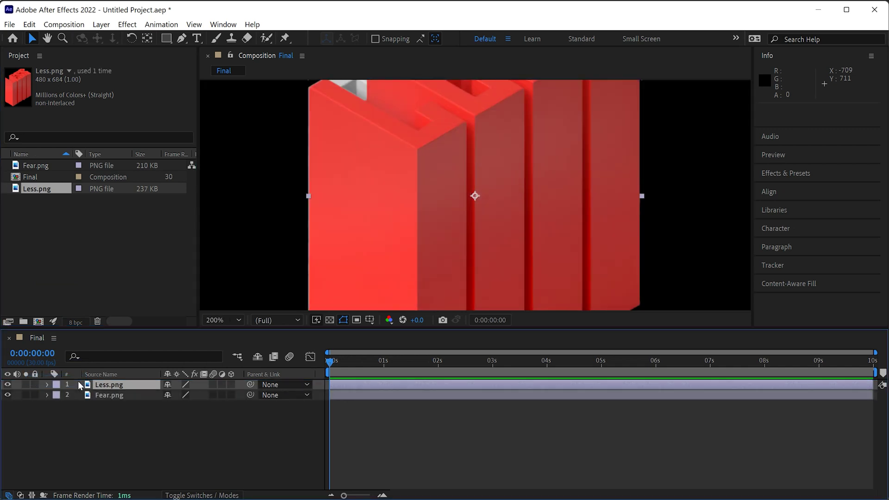
pyautogui.moveTo(396, 232); pyautogui.dragTo(498, 226)
pyautogui.click(228, 322)
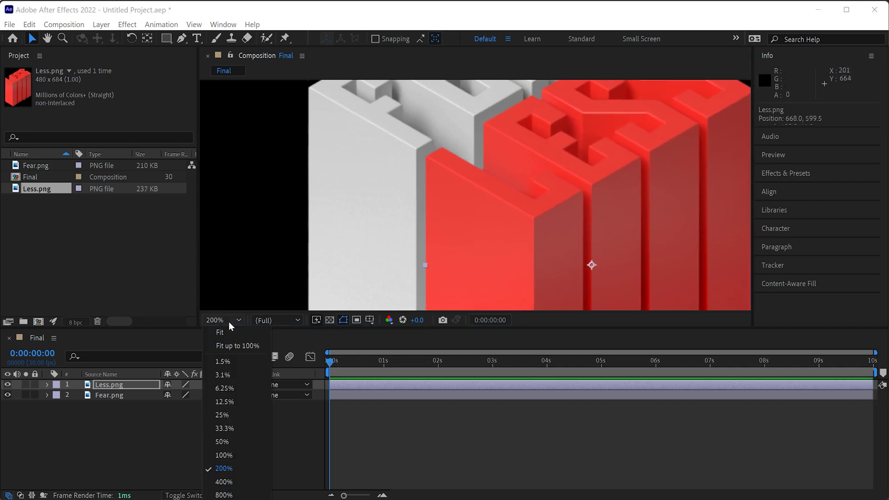
pyautogui.click(229, 332)
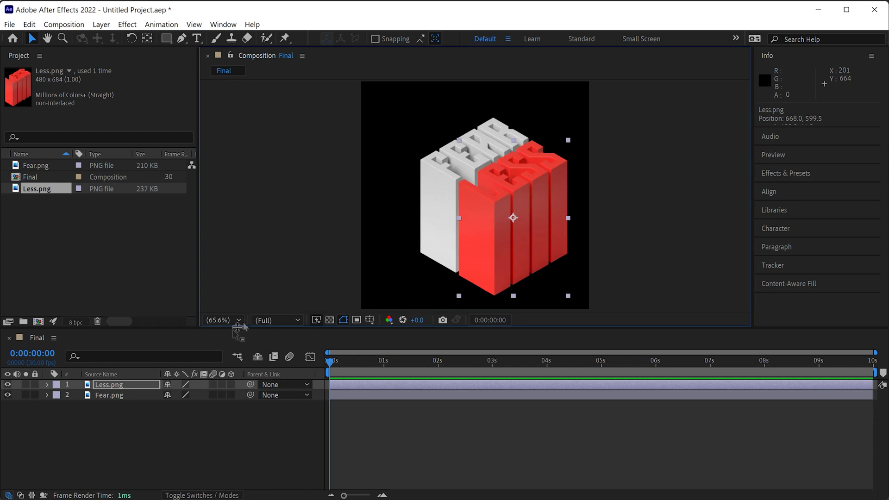
pyautogui.keyDown('shift'); pyautogui.click(435, 193); pyautogui.keyUp('shift')
pyautogui.moveTo(435, 192); pyautogui.dragTo(416, 184)
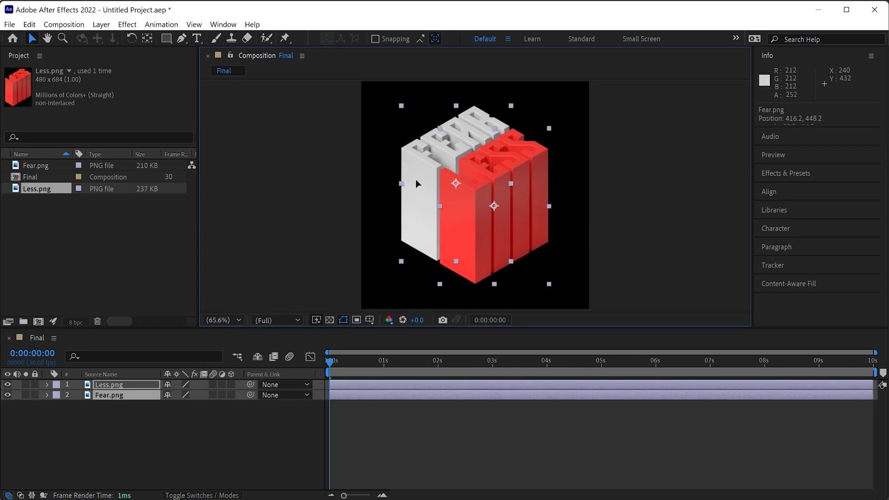
pyautogui.click(295, 321)
pyautogui.click(293, 319)
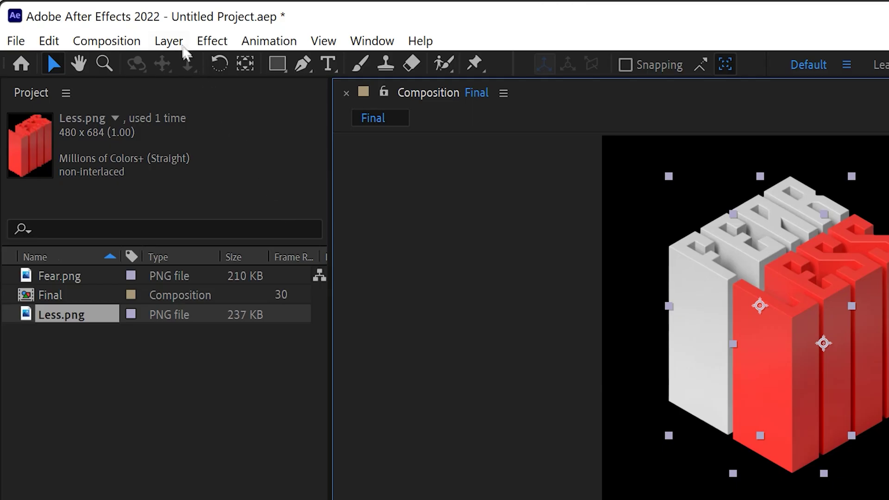
# - Start a new solid layer named Bg
pyautogui.click(107, 25)
pyautogui.moveTo(183, 65)
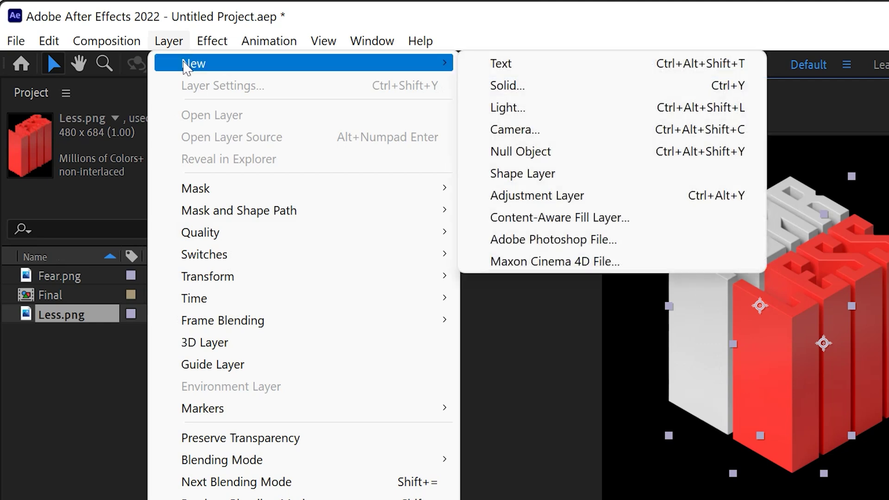
pyautogui.click(485, 88)
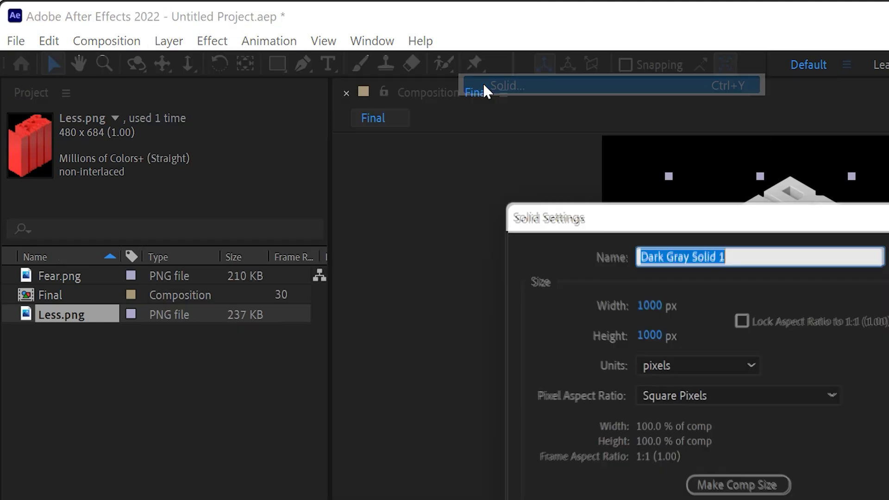
pyautogui.write('Bg')
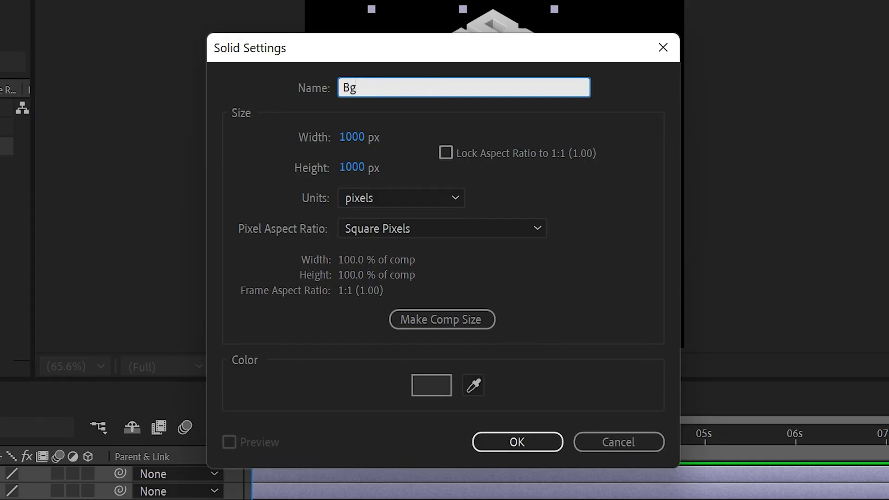
# - Give the Bg solid a dark grey colour of RGB 40, 40, 40 and add it
pyautogui.click(431, 384)
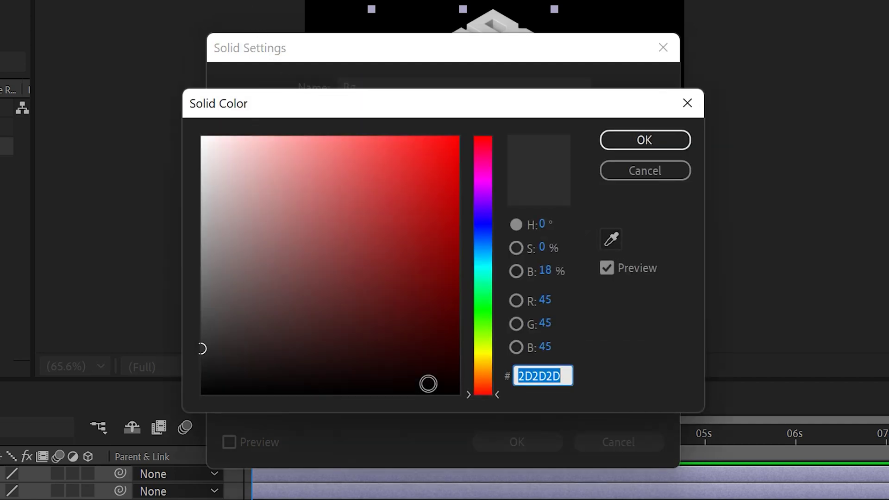
pyautogui.click(545, 300)
pyautogui.write('50')
pyautogui.press('Tab')
pyautogui.write('50')
pyautogui.press('Tab')
pyautogui.write('50')
pyautogui.click(545, 298)
pyautogui.write('40')
pyautogui.press('Tab')
pyautogui.write('40')
pyautogui.press('Tab')
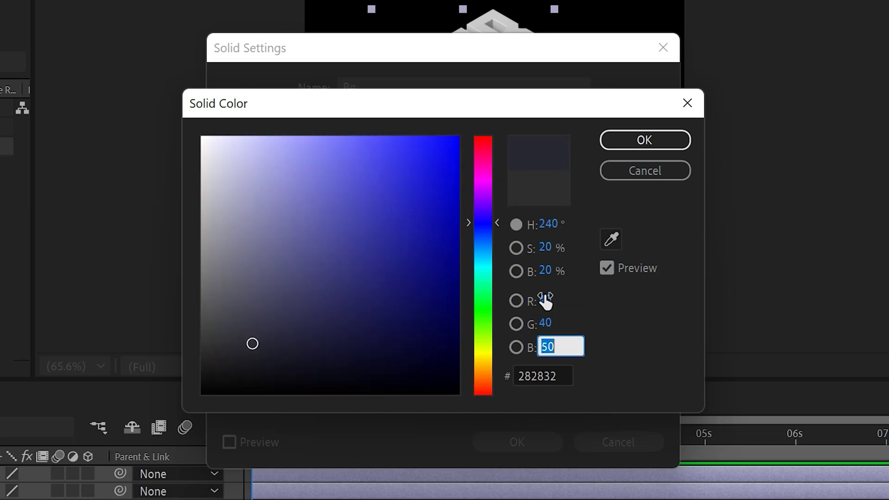
pyautogui.write('40')
pyautogui.press('Return')
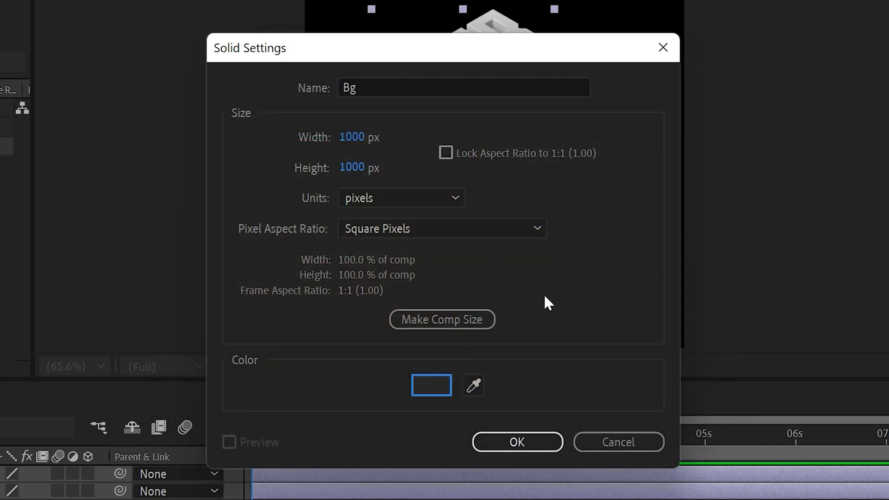
pyautogui.press('Return')
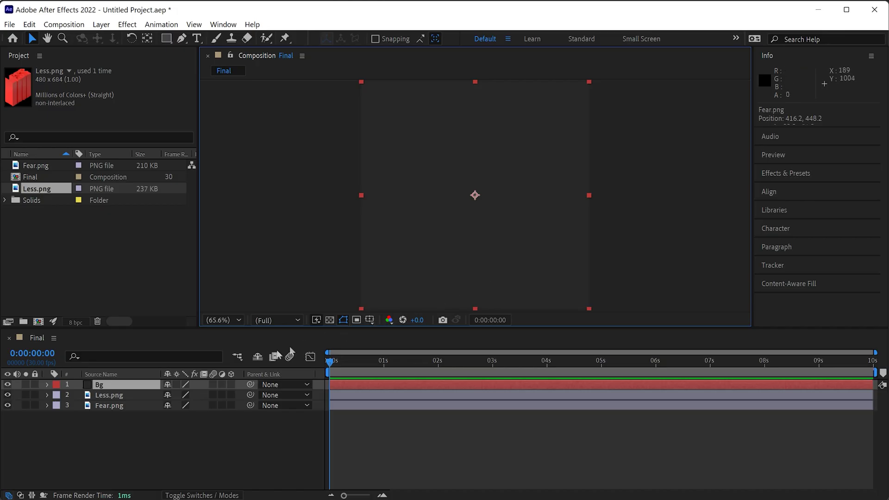
# - Move Bg beneath Less.png and Fear.png and view the composition at 100%
pyautogui.moveTo(139, 384); pyautogui.dragTo(137, 409)
pyautogui.click(157, 431)
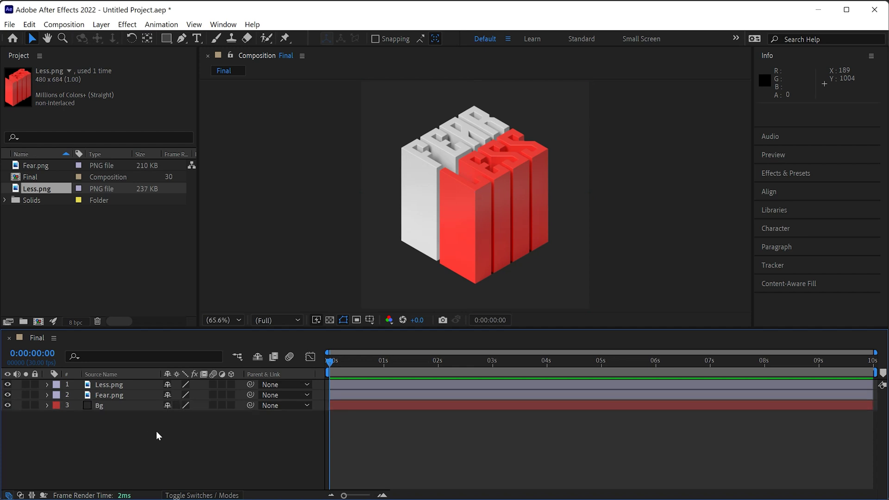
pyautogui.press('/')
# - Pan to the cube's bottom and place Pen points along the slabs' lower edges
pyautogui.moveTo(332, 281); pyautogui.dragTo(329, 192)
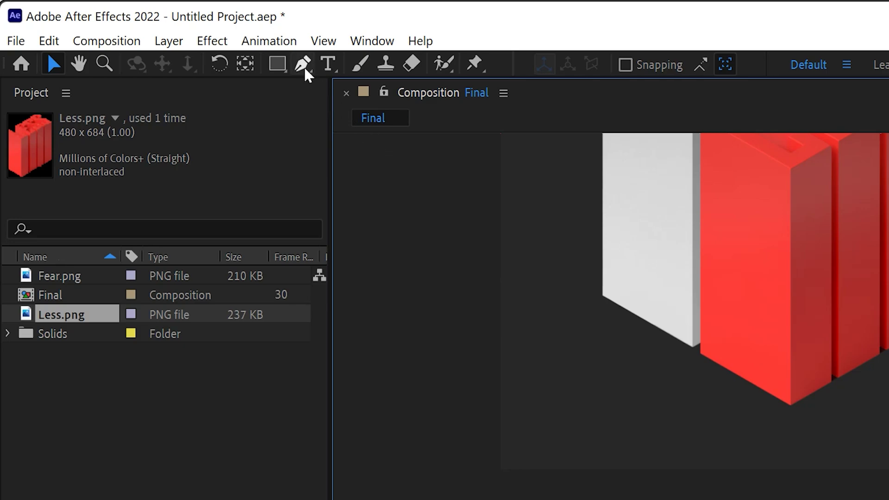
pyautogui.click(183, 41)
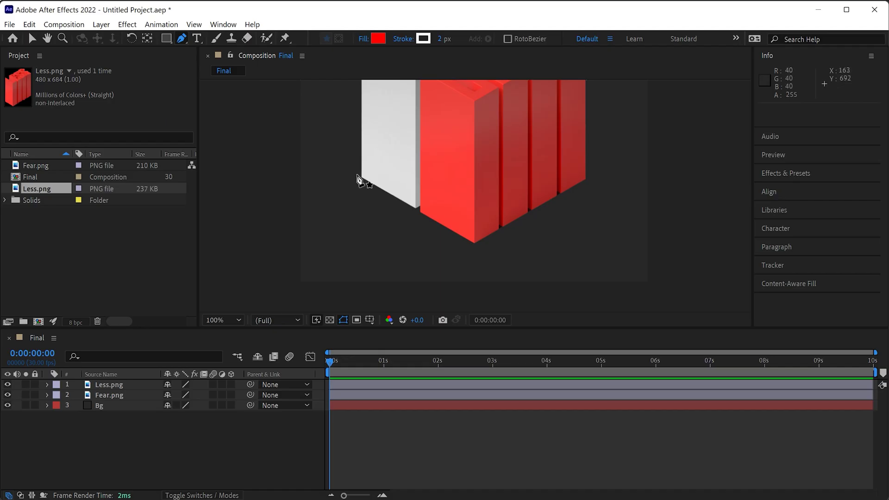
pyautogui.click(596, 293)
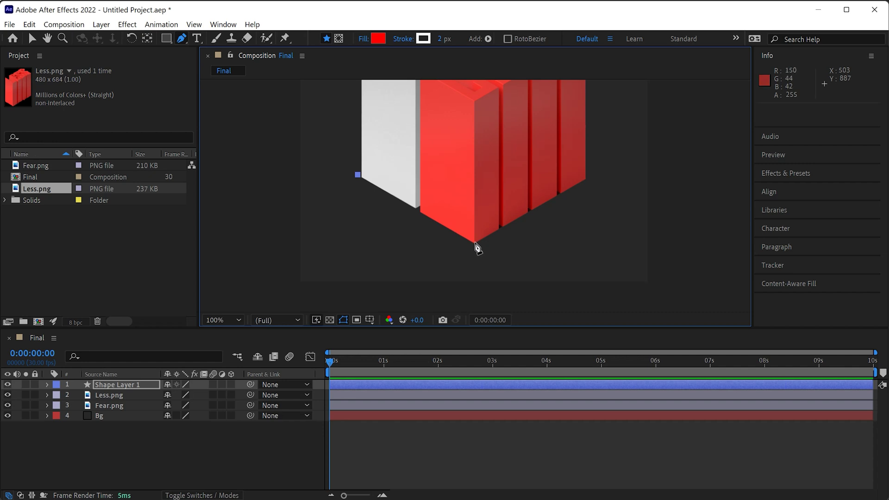
pyautogui.click(475, 242)
pyautogui.click(589, 176)
pyautogui.hotkey('ctrl', 'z')
pyautogui.click(589, 175)
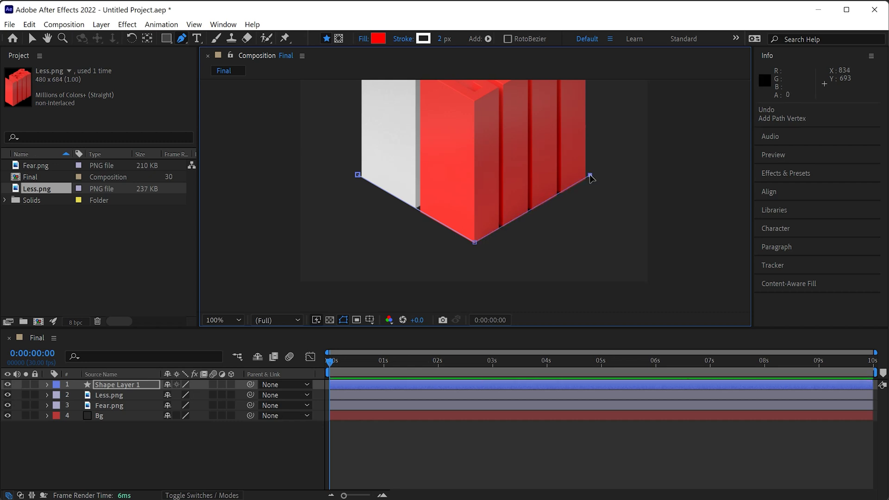
pyautogui.hotkey('ctrl', 'z')
pyautogui.click(591, 175)
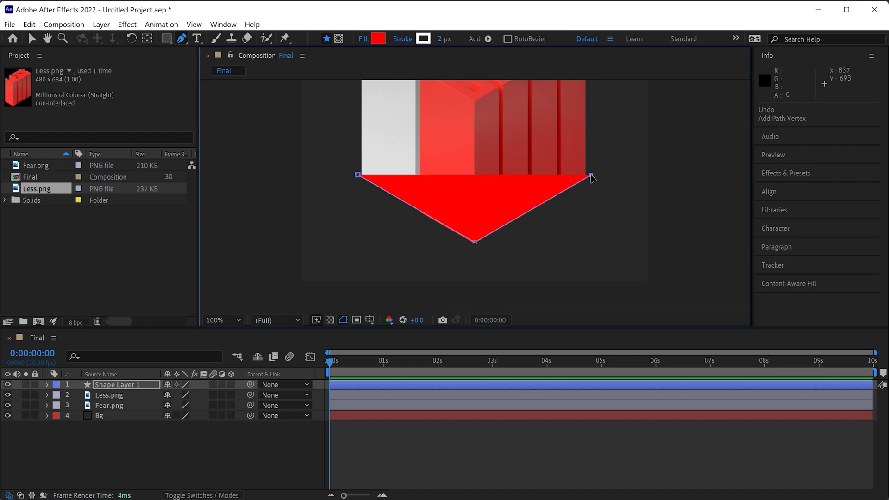
# - Continue the path around the area beneath the cube and close the red shape
pyautogui.click(653, 179)
pyautogui.click(673, 293)
pyautogui.click(285, 300)
pyautogui.click(290, 202)
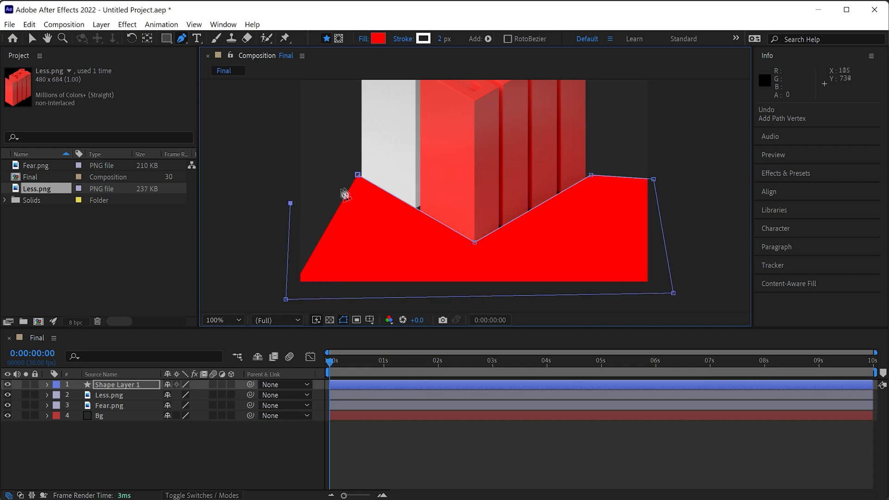
pyautogui.click(358, 176)
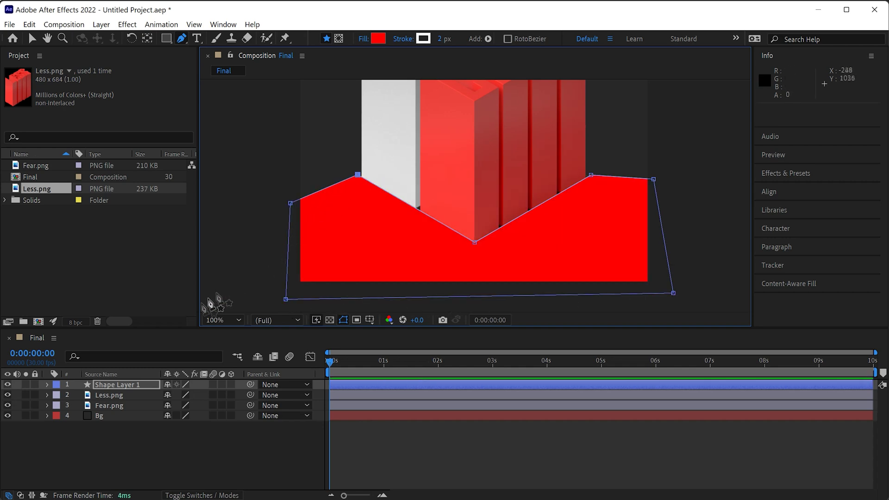
# - Rename Shape Layer 1 to Mask
pyautogui.rightClick(114, 385)
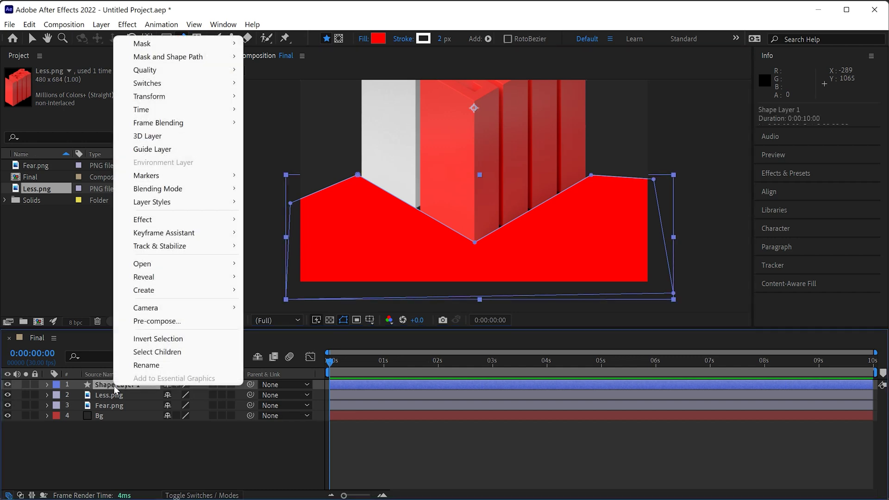
pyautogui.click(155, 365)
pyautogui.write('Mask')
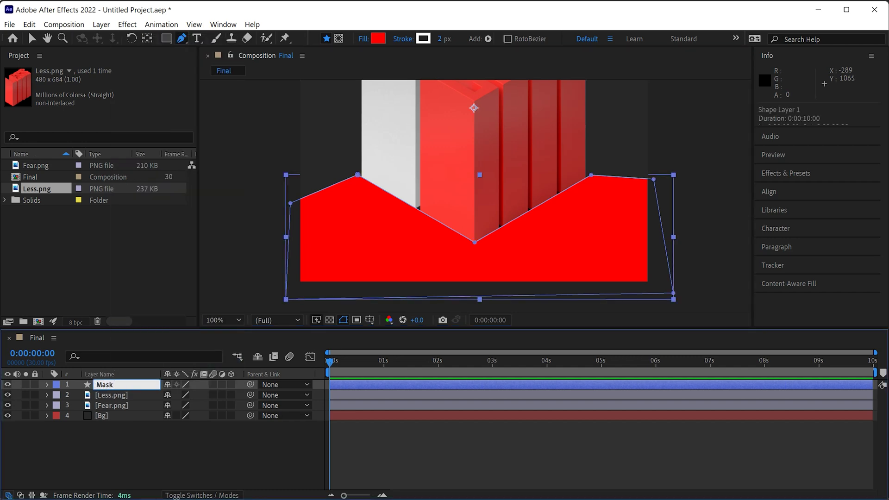
pyautogui.press('Return')
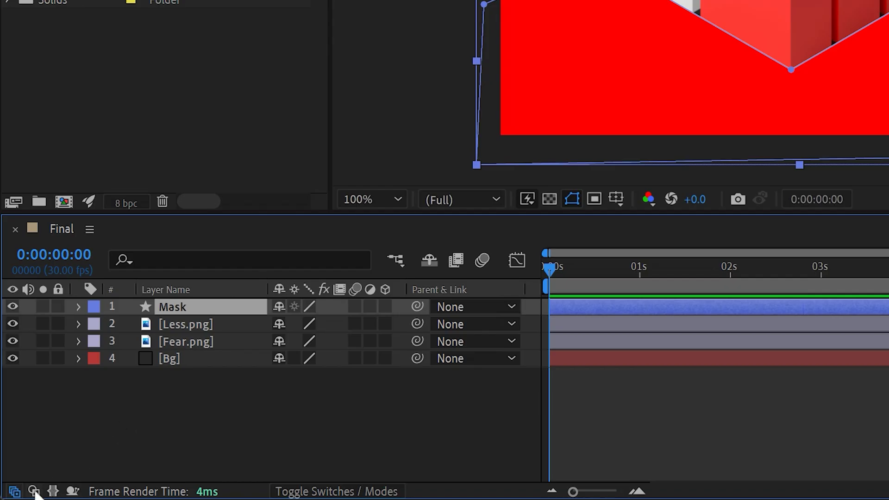
# - Set Less.png's track matte to Alpha Inverted Matte using Mask
pyautogui.click(34, 492)
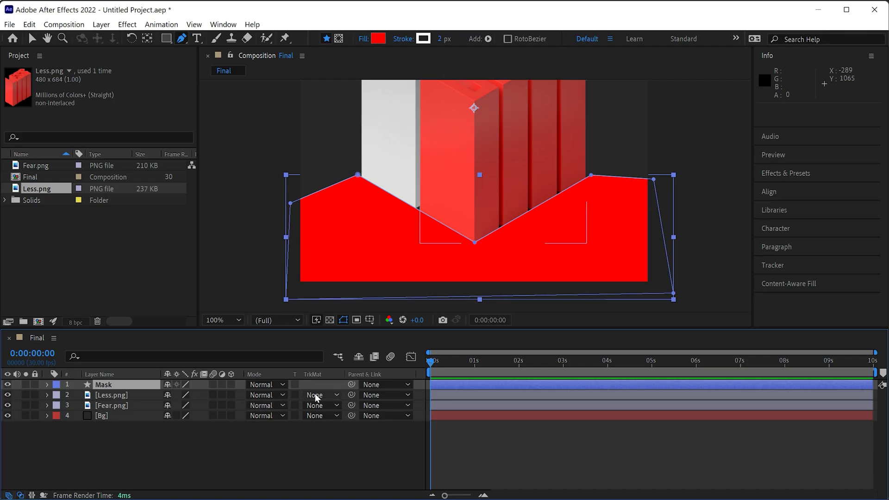
pyautogui.click(528, 324)
pyautogui.click(336, 425)
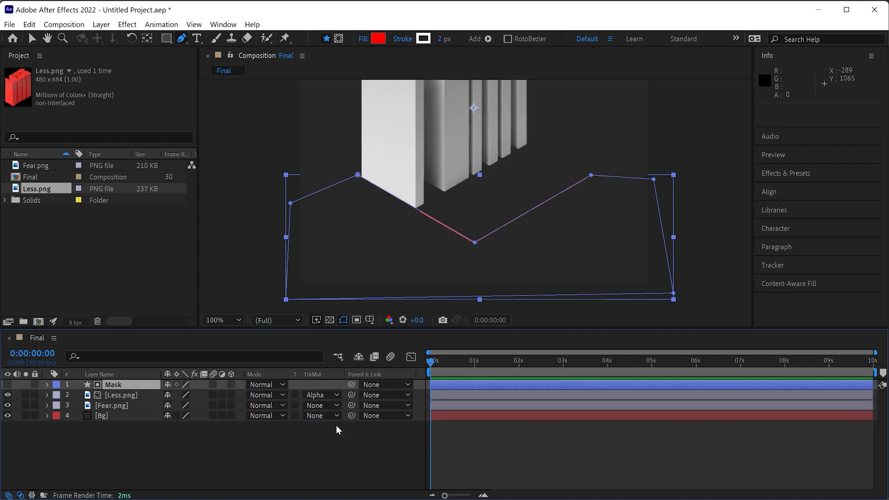
pyautogui.click(325, 396)
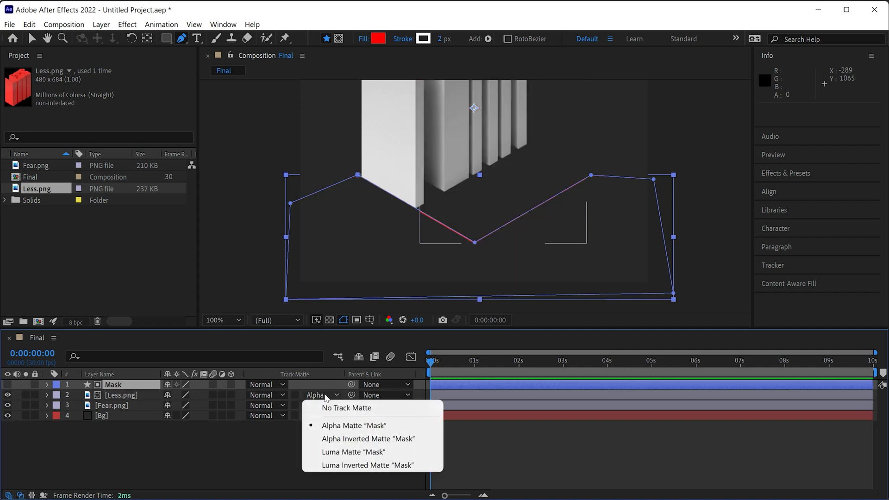
pyautogui.click(333, 438)
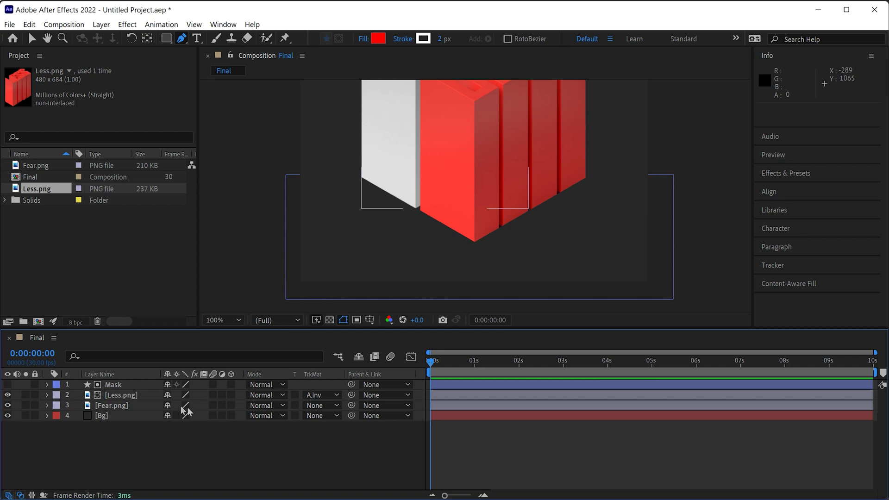
# - Test the matte by sliding Less.png's Position, undo it, and fit the view
pyautogui.click(139, 397)
pyautogui.press('p')
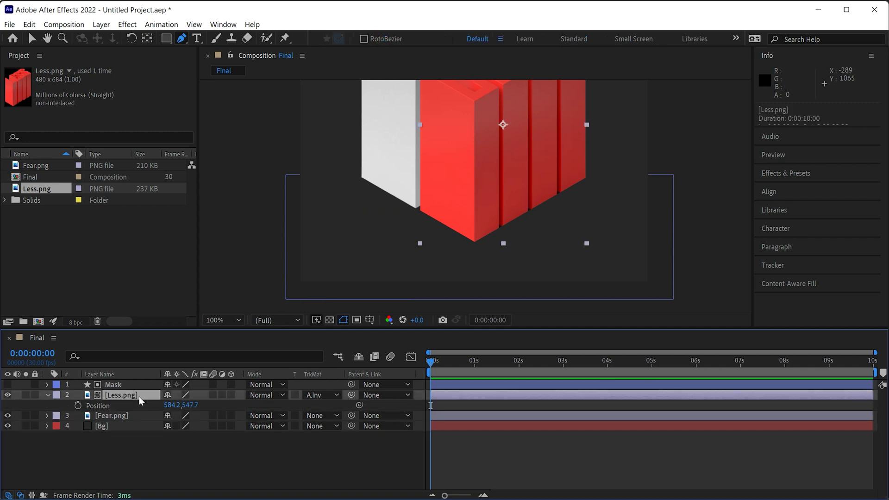
pyautogui.moveTo(189, 405); pyautogui.dragTo(284, 403)
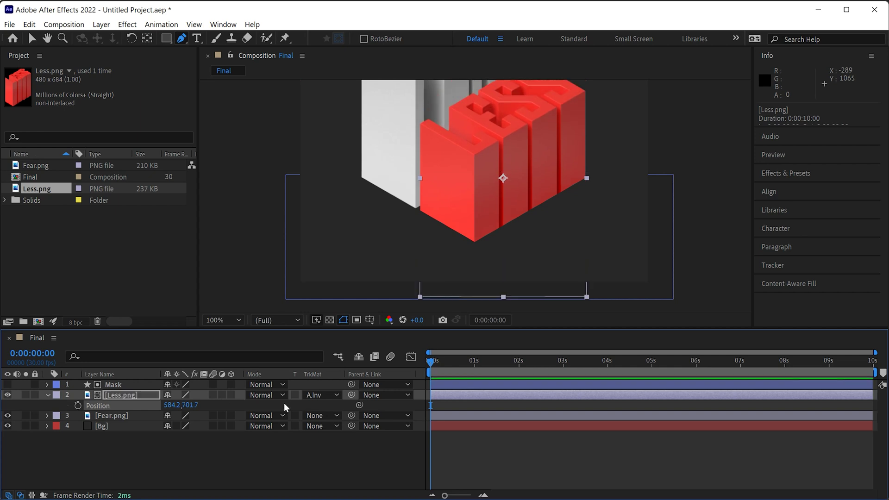
pyautogui.hotkey('ctrl', 'z')
pyautogui.click(225, 320)
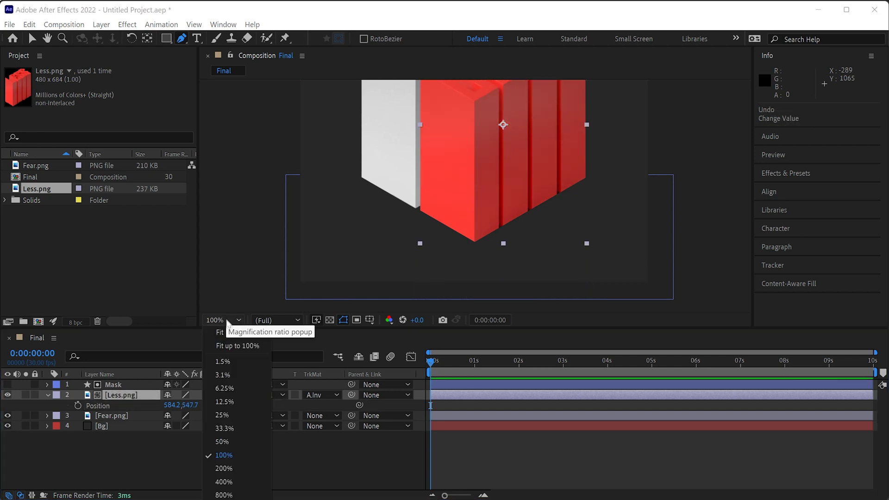
pyautogui.click(230, 334)
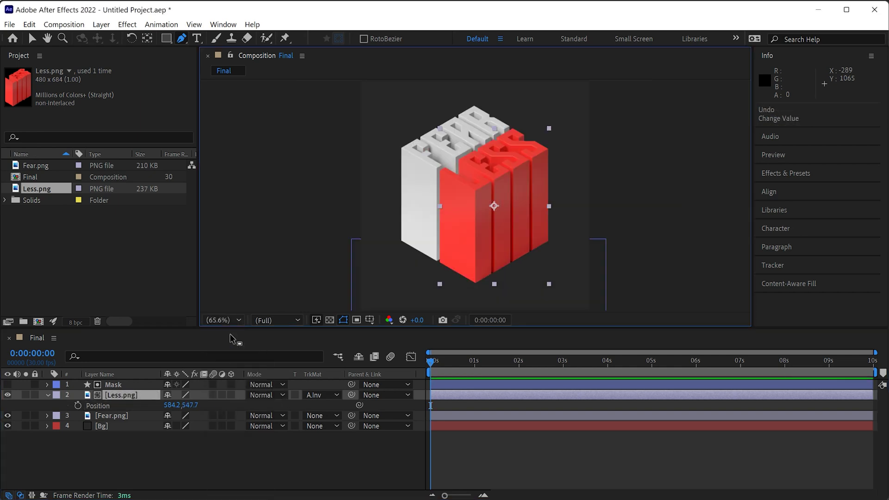
# - Duplicate Mask as Mask 2 above Fear.png and set it as Fear.png's Alpha Inverted Matte
pyautogui.click(122, 386)
pyautogui.hotkey('ctrl', 'd')
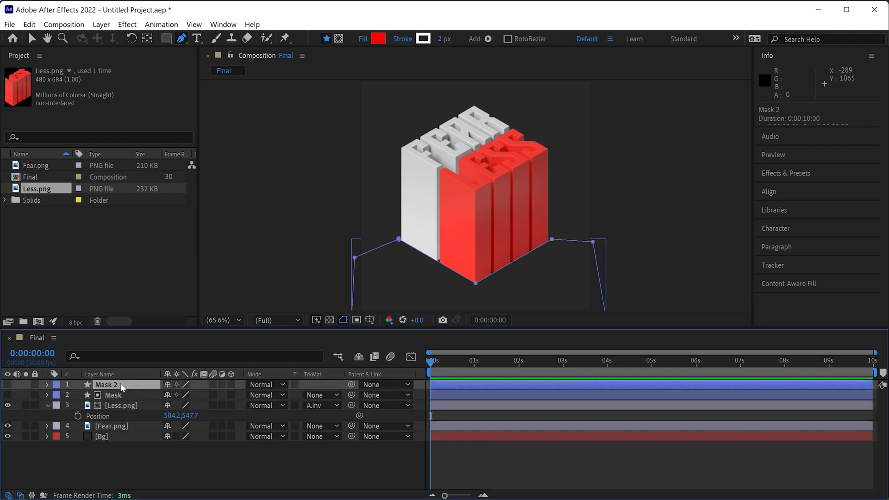
pyautogui.moveTo(121, 383); pyautogui.dragTo(120, 421)
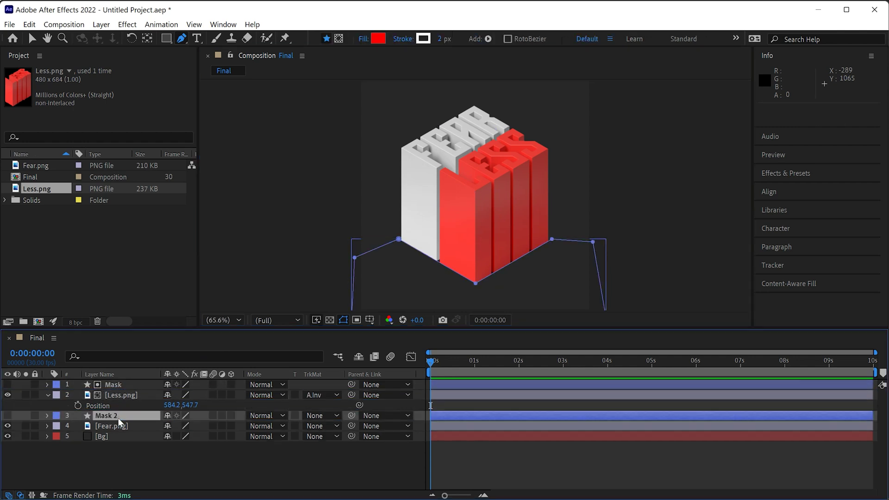
pyautogui.click(310, 426)
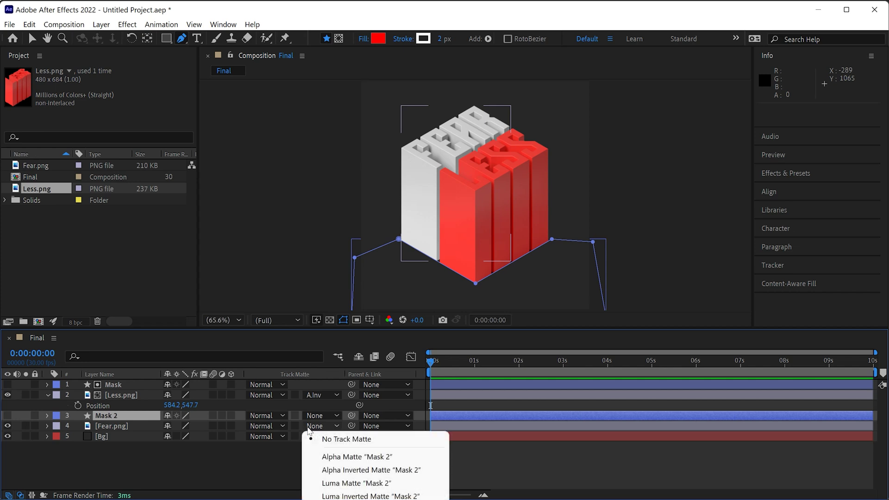
pyautogui.click(329, 469)
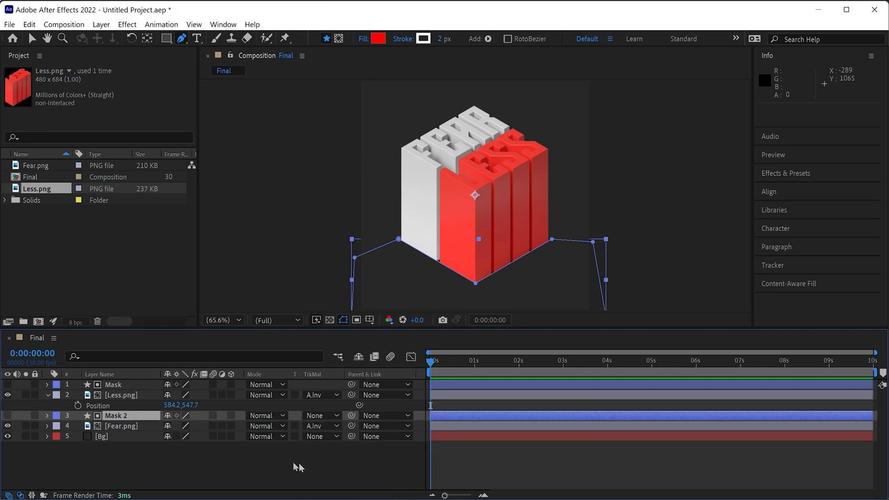
# - Test Fear.png's matte by sliding its Position down, then undo the change
pyautogui.click(126, 427)
pyautogui.press('p')
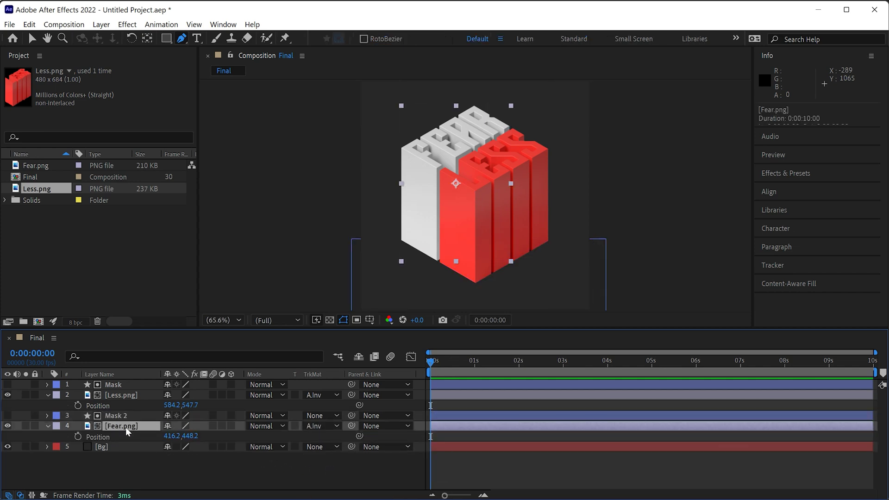
pyautogui.moveTo(189, 436); pyautogui.dragTo(259, 440)
pyautogui.hotkey('ctrl', 'z')
# - Keyframe Fear.png's Position at 1:00 and lower it to Y 820.2 at 1:21
pyautogui.click(22, 495)
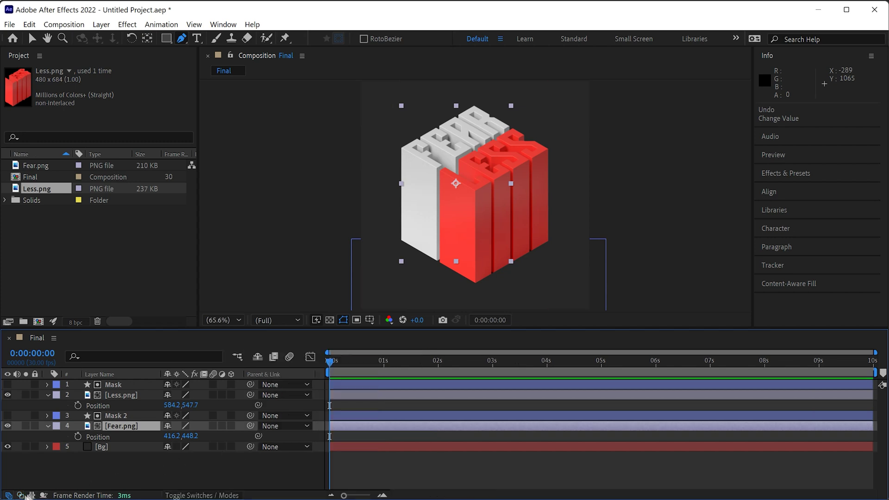
pyautogui.moveTo(332, 361); pyautogui.dragTo(382, 360)
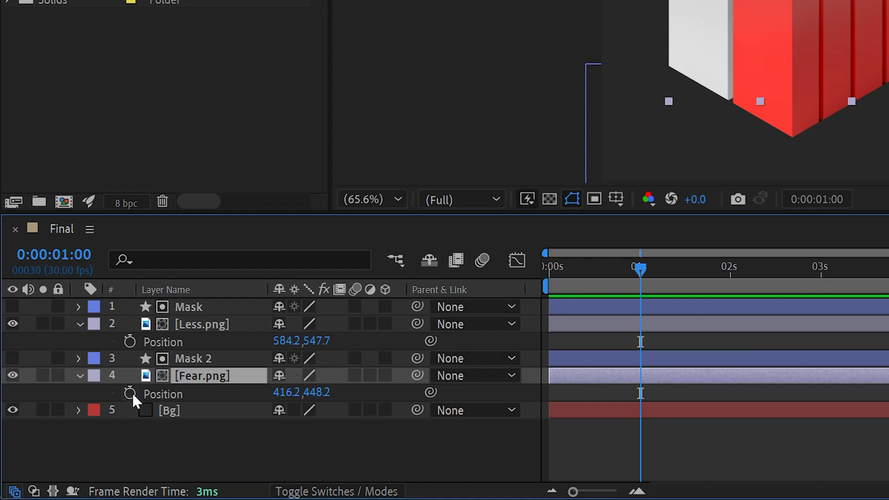
pyautogui.click(130, 393)
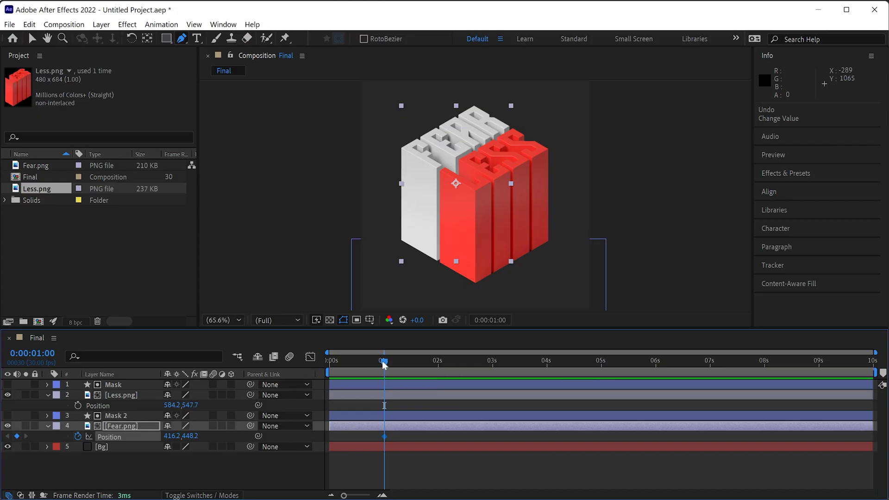
pyautogui.moveTo(382, 361); pyautogui.dragTo(418, 361)
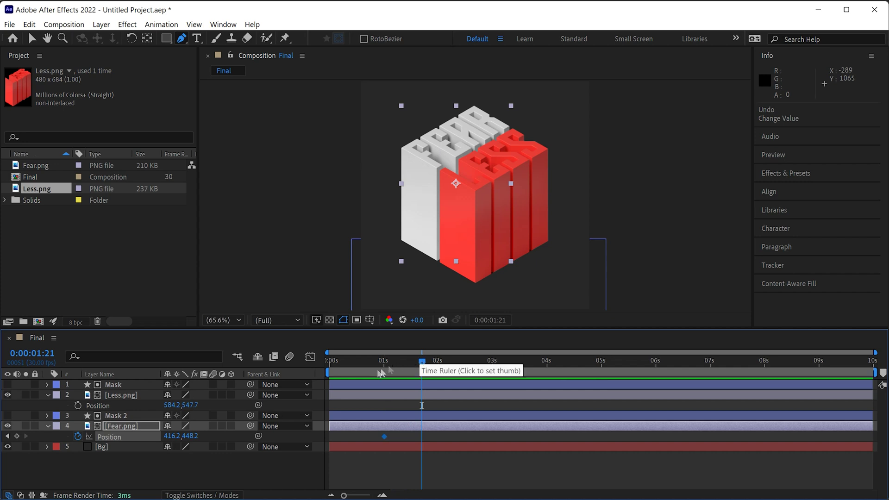
pyautogui.moveTo(191, 437); pyautogui.dragTo(437, 418)
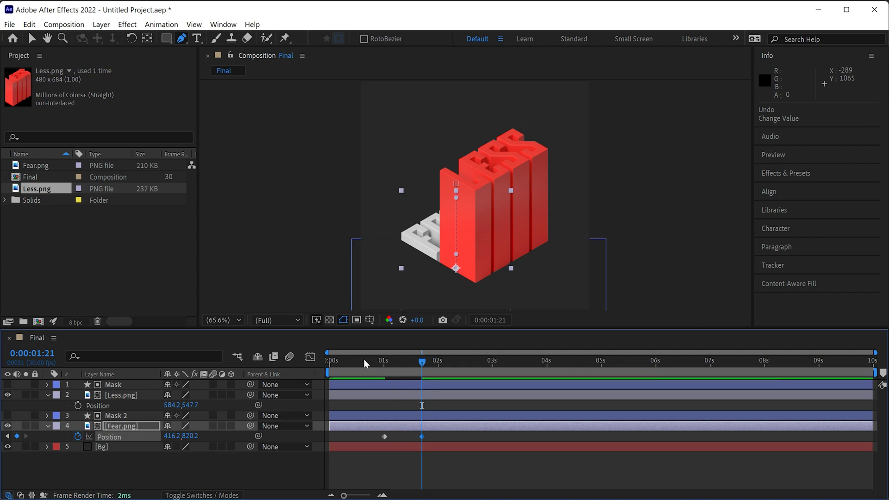
# - Review the FEAR fall by scrubbing and playback, then select its first Position keyframe
pyautogui.click(389, 361)
pyautogui.moveTo(399, 362); pyautogui.dragTo(363, 369)
pyautogui.press('space')
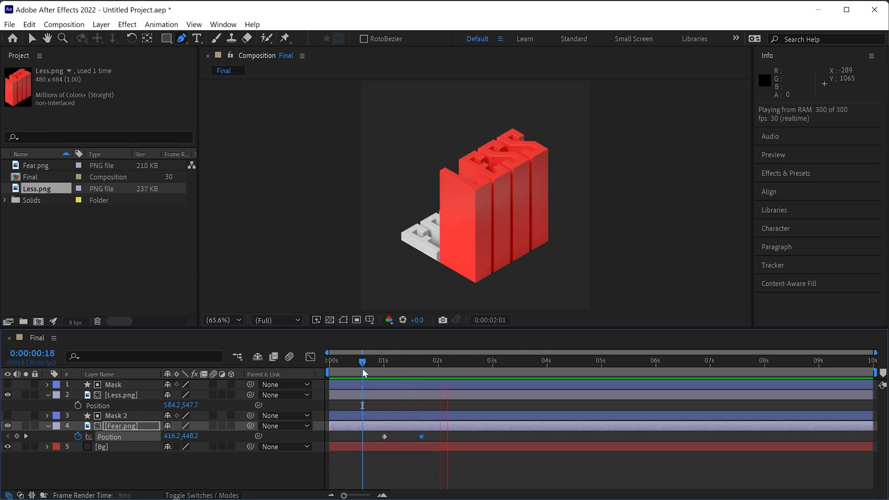
pyautogui.click(385, 436)
# - Copy FEAR's Position keyframes, paste them onto Less.png at 1:07, then undo the paste
pyautogui.hotkey('ctrl', 'c')
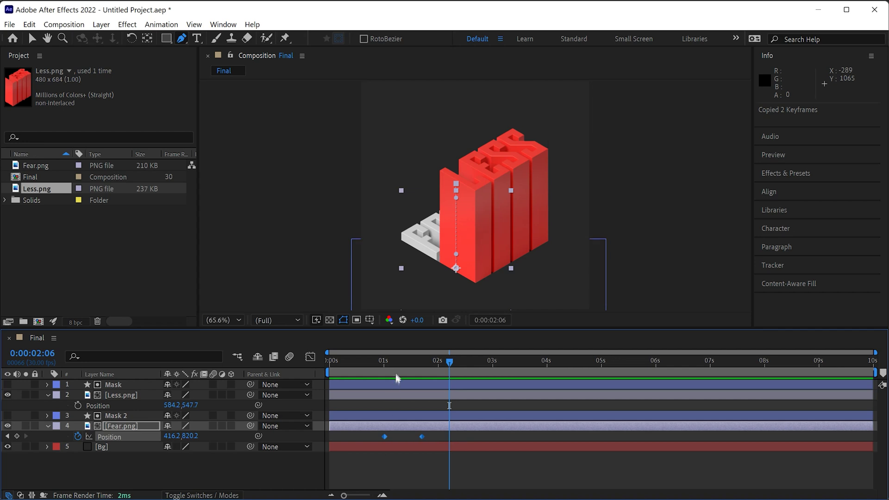
pyautogui.click(396, 364)
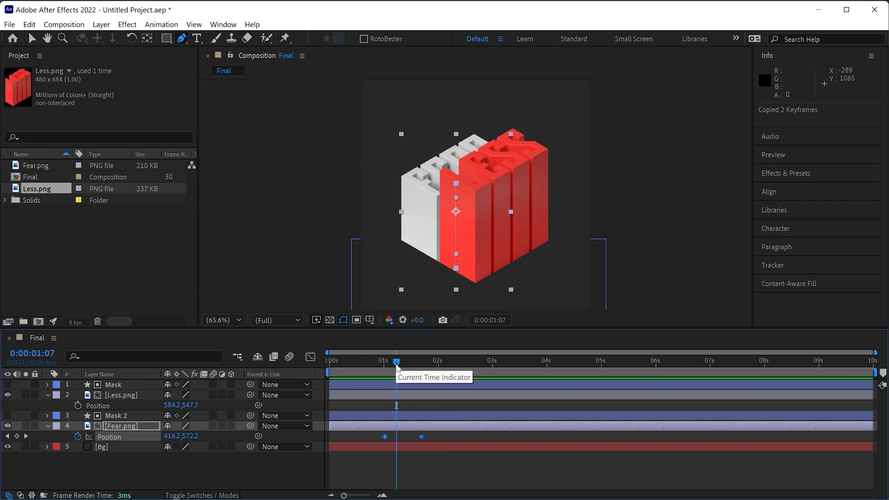
pyautogui.keyDown('ctrl'); pyautogui.click(146, 398); pyautogui.keyUp('ctrl')
pyautogui.click(146, 398)
pyautogui.hotkey('ctrl', 'v')
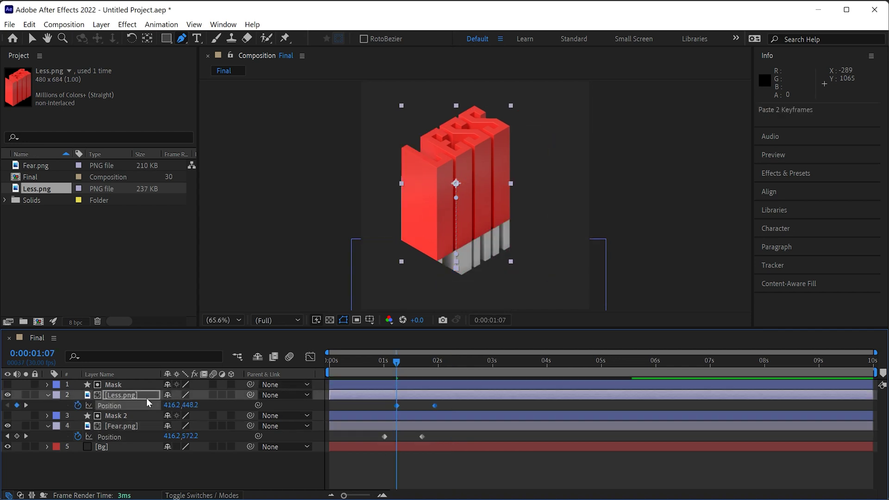
pyautogui.moveTo(368, 362); pyautogui.dragTo(395, 354)
pyautogui.hotkey('ctrl', 'z')
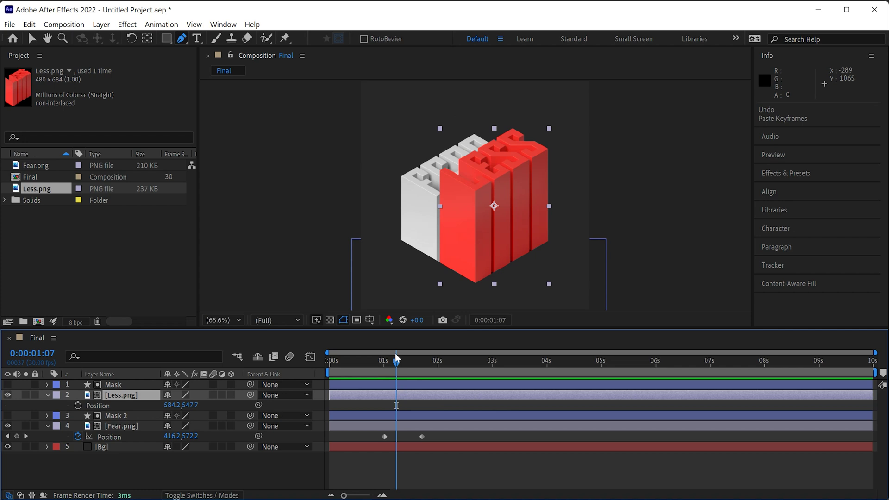
# - Keyframe Less.png's Position at 1:07 and drop it to Y 918.7 at 1:28, aligned with FEAR
pyautogui.click(78, 406)
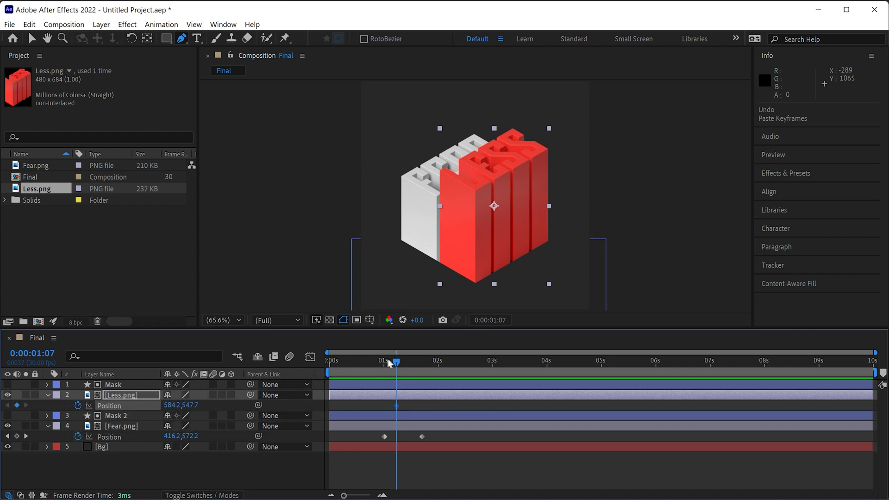
pyautogui.moveTo(392, 362); pyautogui.dragTo(435, 362)
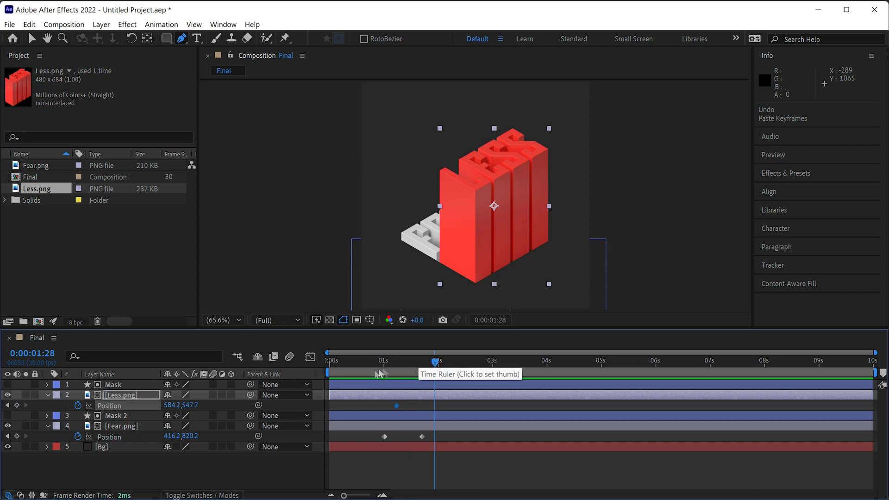
pyautogui.moveTo(195, 405); pyautogui.dragTo(423, 405)
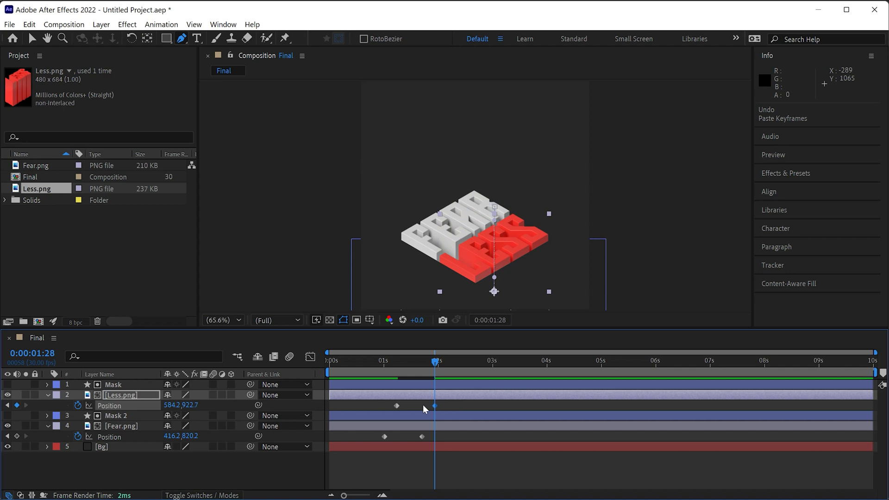
pyautogui.press('.')
pyautogui.press('.')
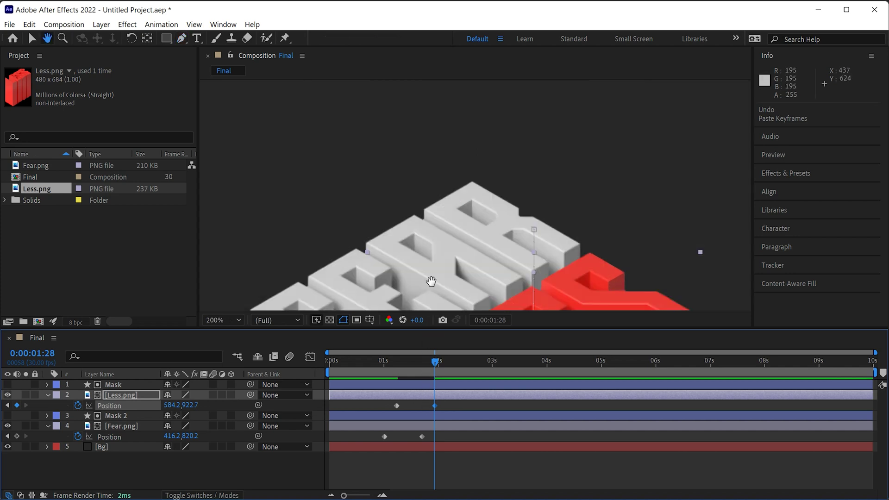
pyautogui.press('space')
pyautogui.moveTo(430, 280); pyautogui.dragTo(440, 134)
pyautogui.press('g')
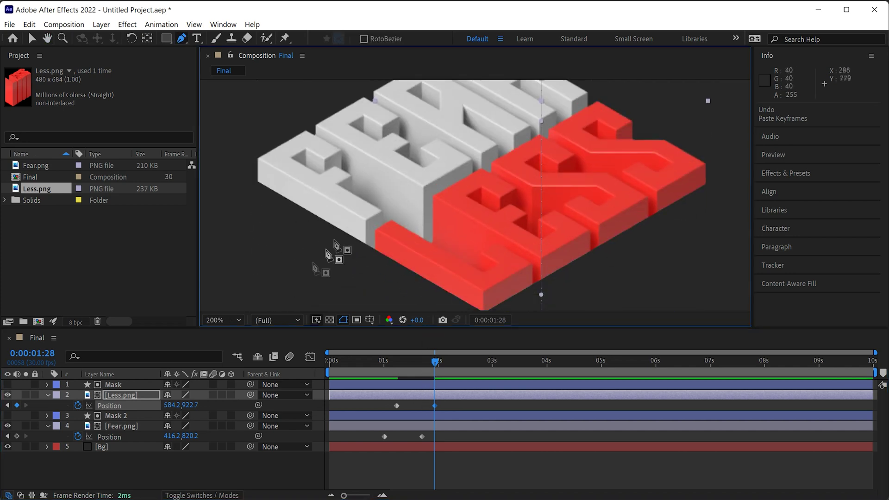
pyautogui.moveTo(190, 405); pyautogui.dragTo(188, 407)
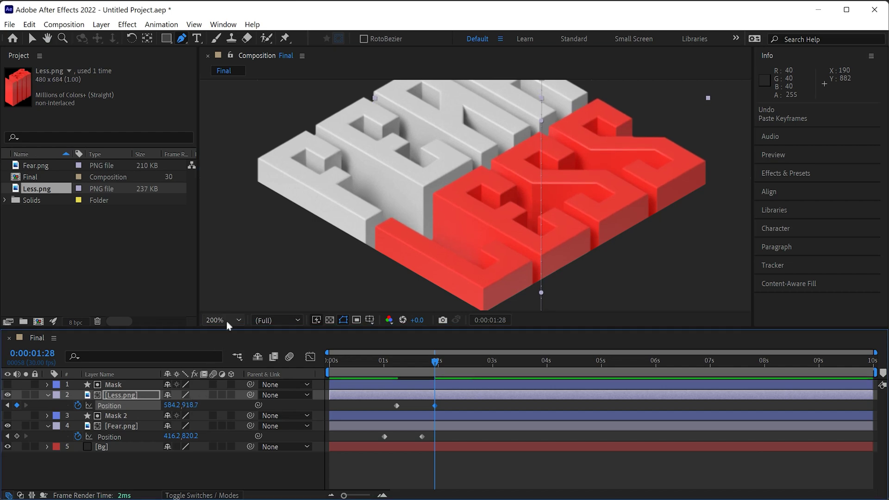
# - Fit the composition in view and preview the FEAR and LESS falls
pyautogui.click(227, 320)
pyautogui.click(232, 331)
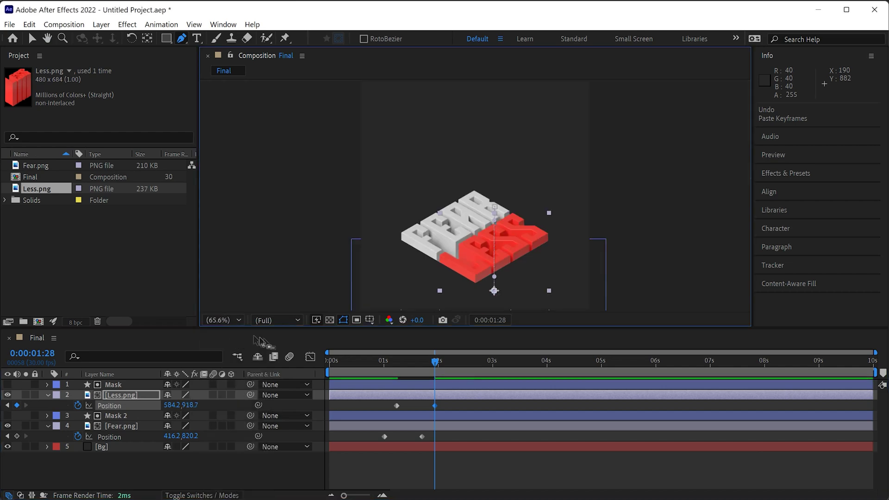
pyautogui.click(350, 361)
pyautogui.press('space')
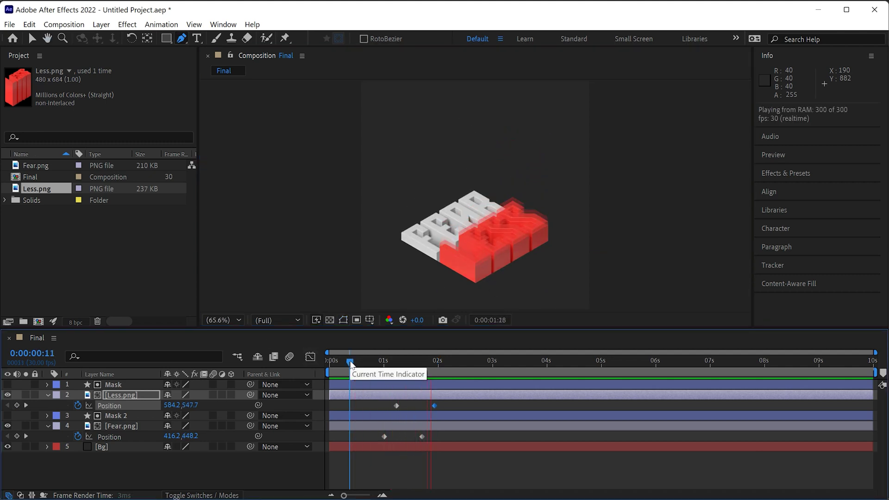
pyautogui.press('space')
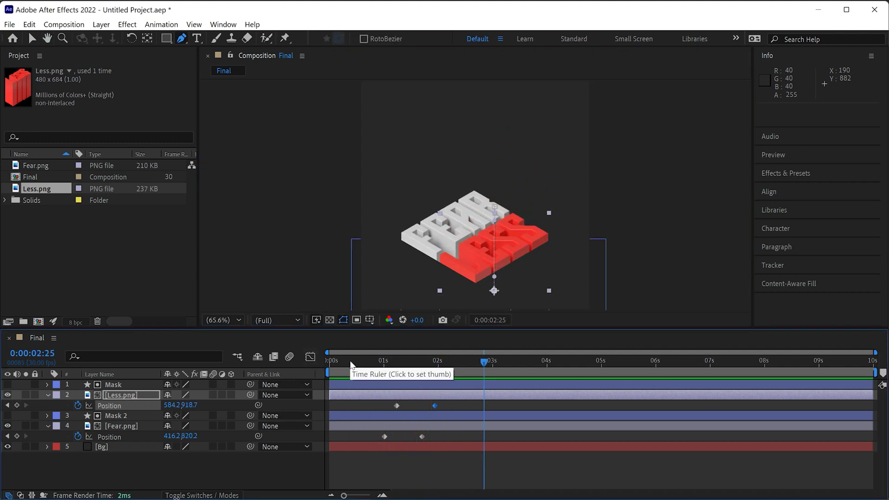
# - Copy FEAR's Position keyframes, paste them from 2:25, and swap their order so FEAR rises back upright
pyautogui.click(384, 437)
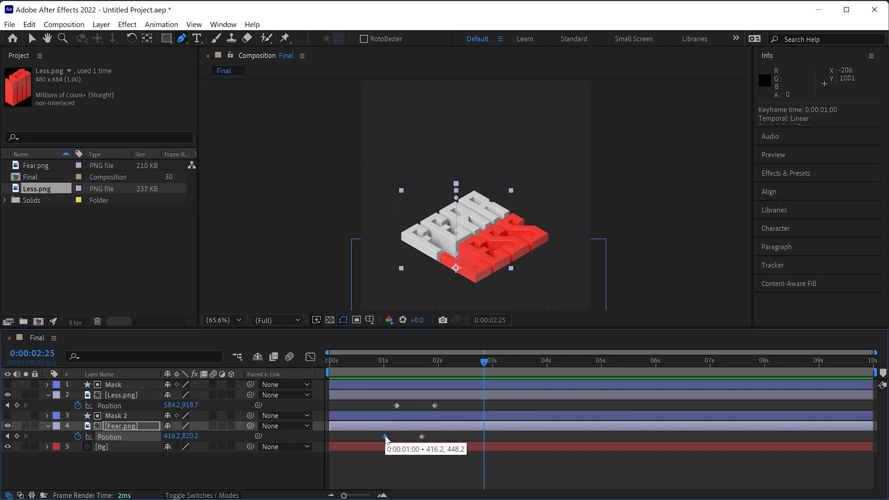
pyautogui.hotkey('ctrl', 'c')
pyautogui.hotkey('ctrl', 'v')
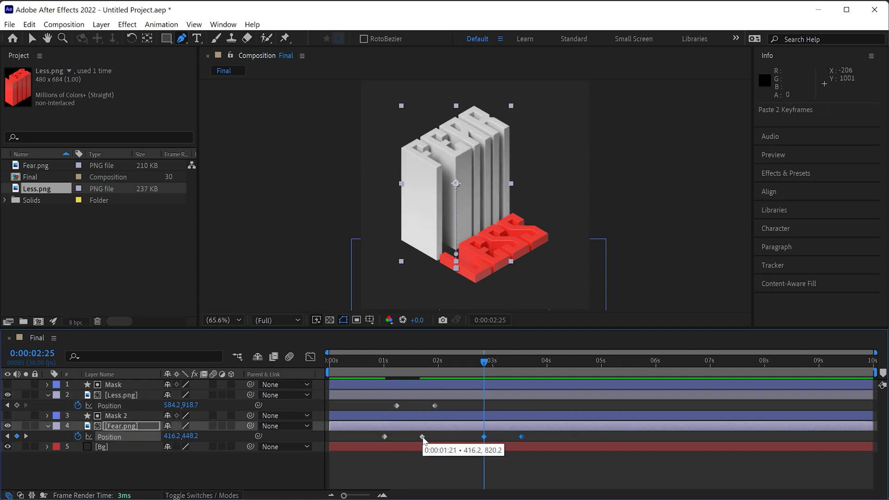
pyautogui.click(495, 437)
pyautogui.moveTo(484, 437); pyautogui.dragTo(486, 439)
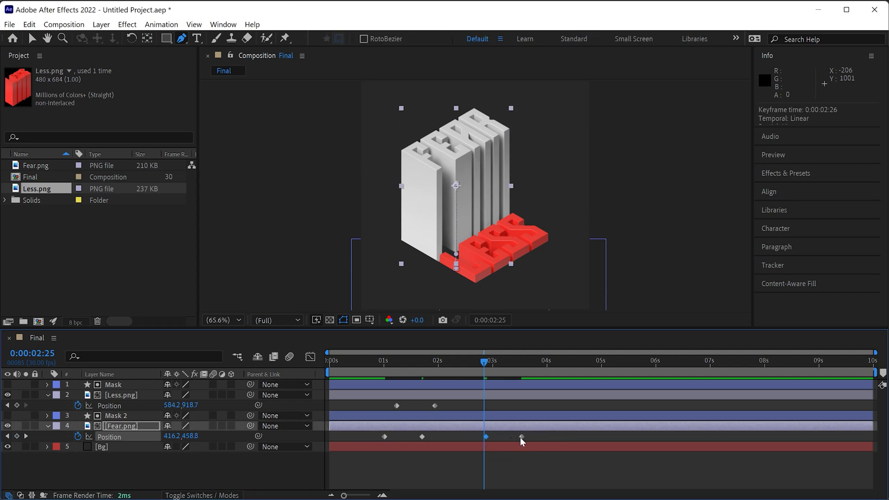
pyautogui.moveTo(522, 437)
pyautogui.mouseDown()
pyautogui.moveTo(484, 435)
pyautogui.moveTo(527, 440)
pyautogui.mouseUp()
pyautogui.moveTo(484, 362); pyautogui.dragTo(521, 363)
# - Paste LESS's Position keyframes at 3:02 and swap them so LESS returns from 918.7 to 547.7
pyautogui.click(396, 406)
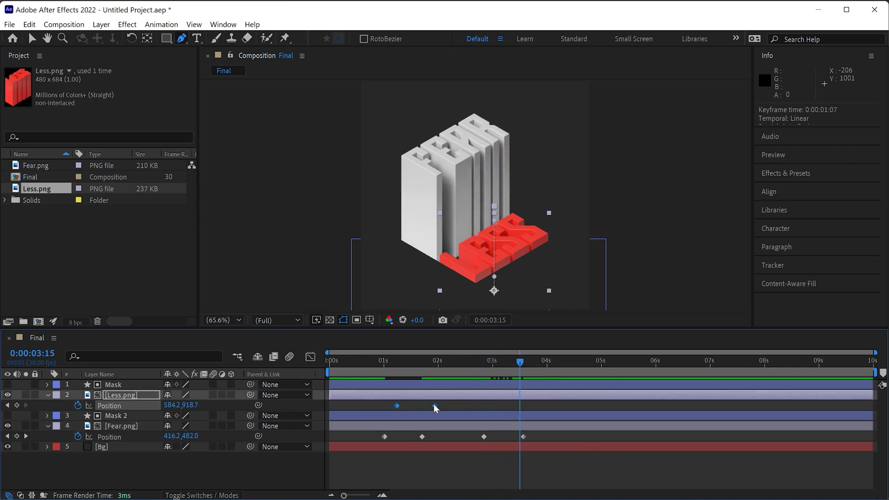
pyautogui.hotkey('ctrl', 'c')
pyautogui.click(496, 363)
pyautogui.hotkey('ctrl', 'v')
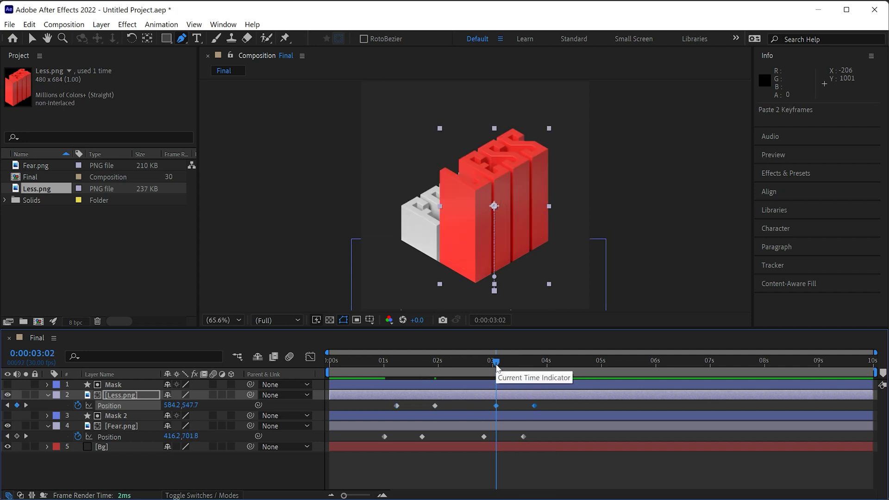
pyautogui.click(496, 406)
pyautogui.moveTo(534, 406)
pyautogui.mouseDown()
pyautogui.moveTo(498, 407)
pyautogui.moveTo(537, 410)
pyautogui.mouseUp()
pyautogui.moveTo(371, 364); pyautogui.dragTo(558, 361)
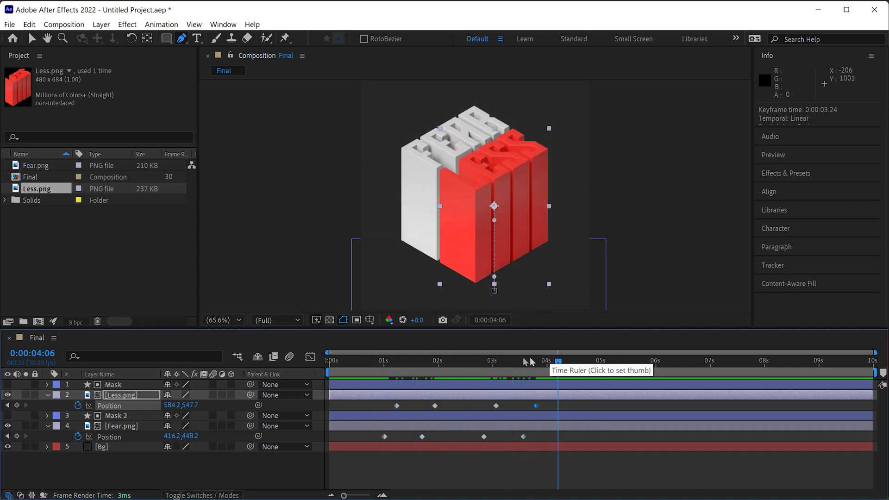
# - Preview the fall-and-rise loop from the start, then select all eight Position keyframes
pyautogui.click(373, 363)
pyautogui.press('space')
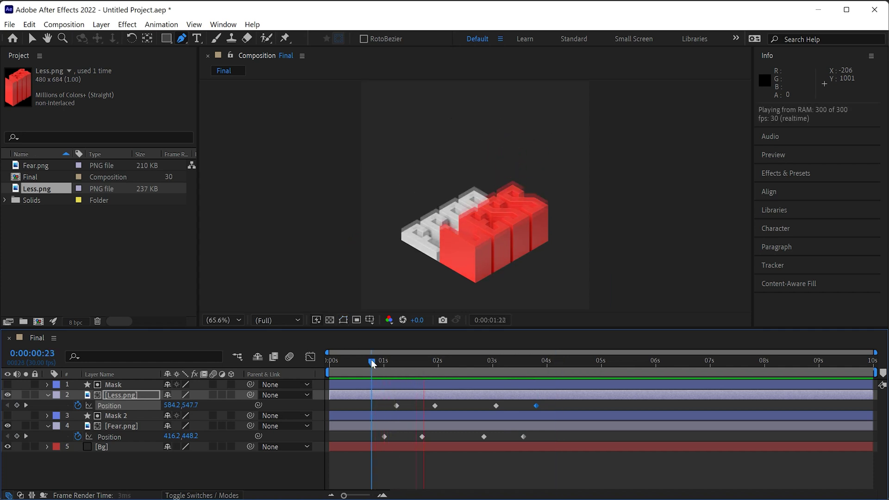
pyautogui.press('space')
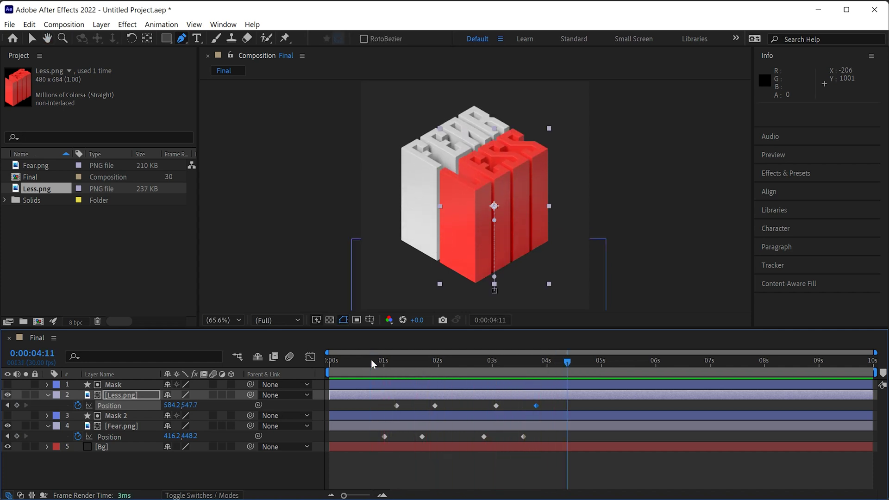
pyautogui.moveTo(372, 405); pyautogui.dragTo(556, 442)
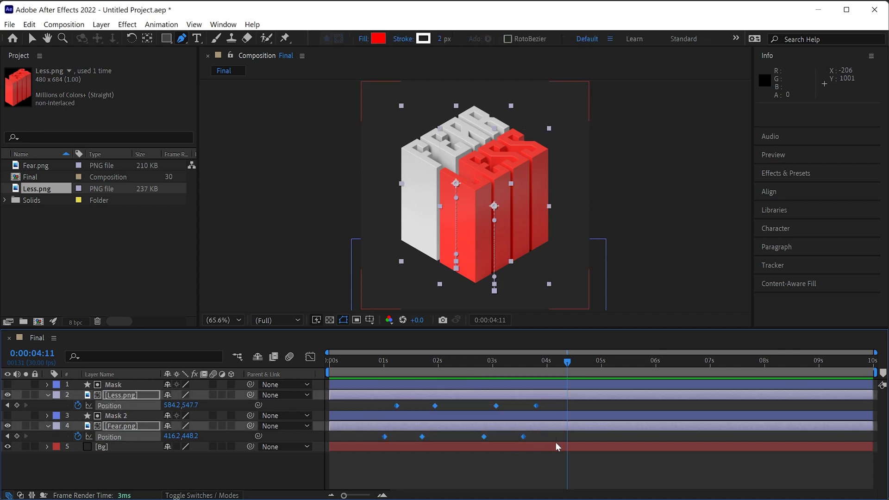
# - Apply Easy Ease to all eight FEAR and LESS Position keyframes and preview the smoothed motion
pyautogui.rightClick(537, 405)
pyautogui.moveTo(568, 403)
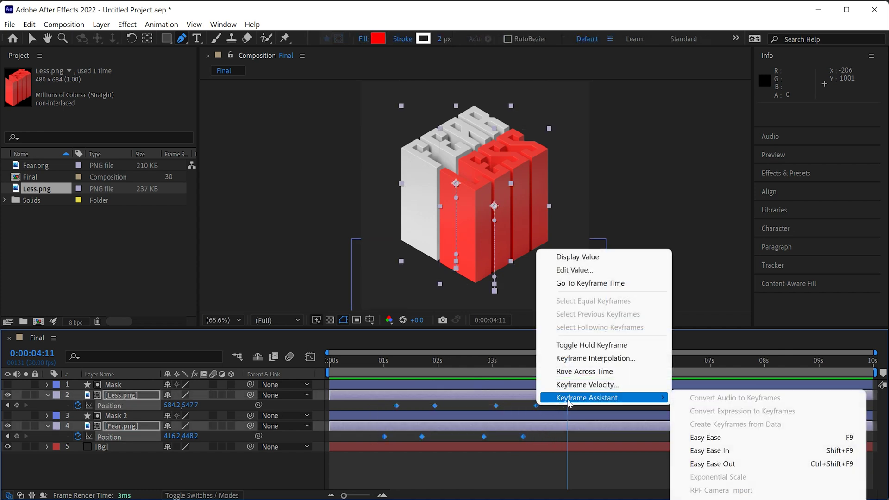
pyautogui.click(686, 439)
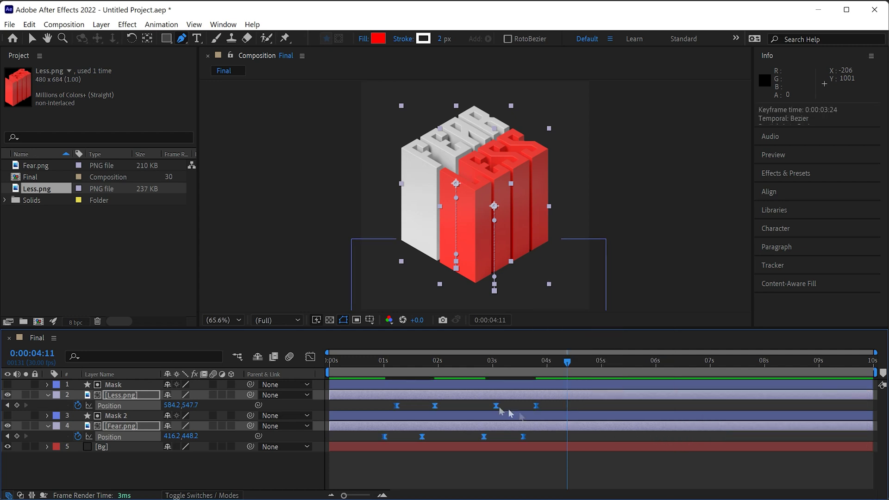
pyautogui.click(368, 362)
pyautogui.press('space')
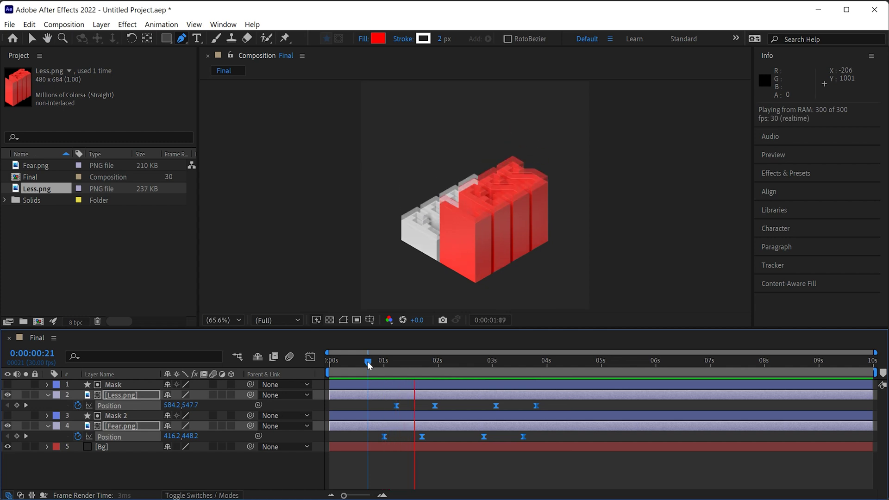
pyautogui.press('space')
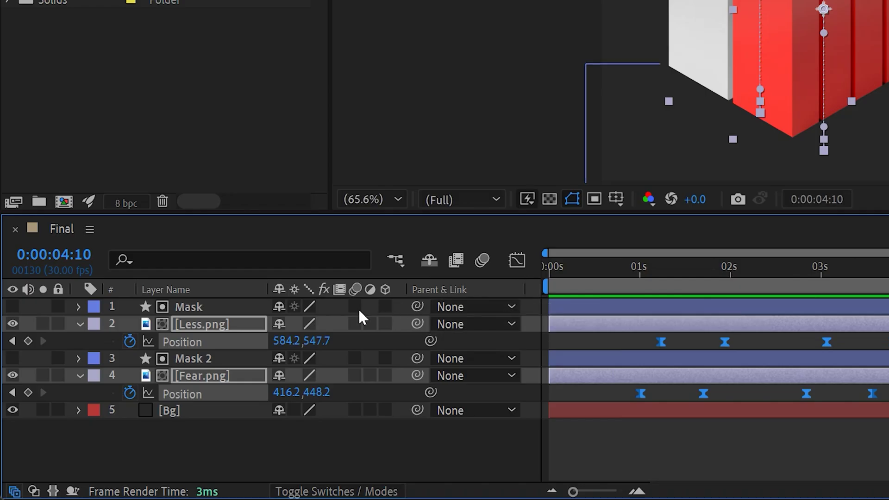
pyautogui.click(356, 307)
pyautogui.moveTo(359, 320); pyautogui.dragTo(354, 373)
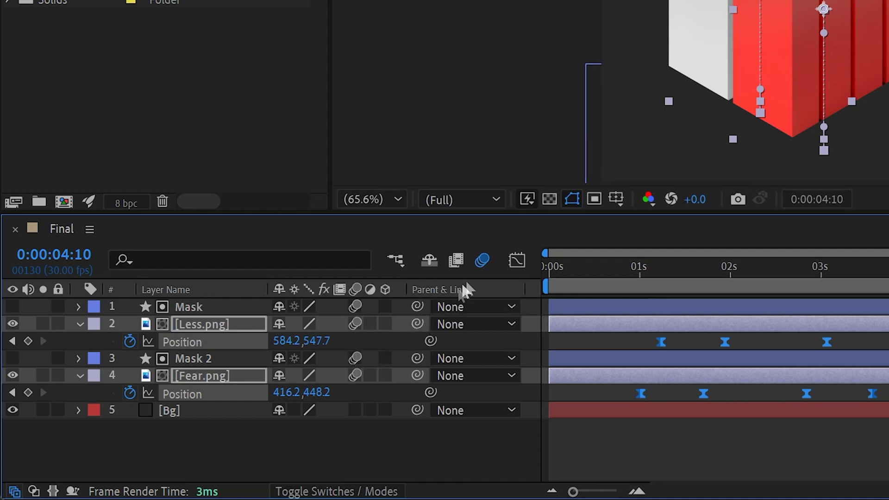
pyautogui.click(482, 260)
pyautogui.click(483, 260)
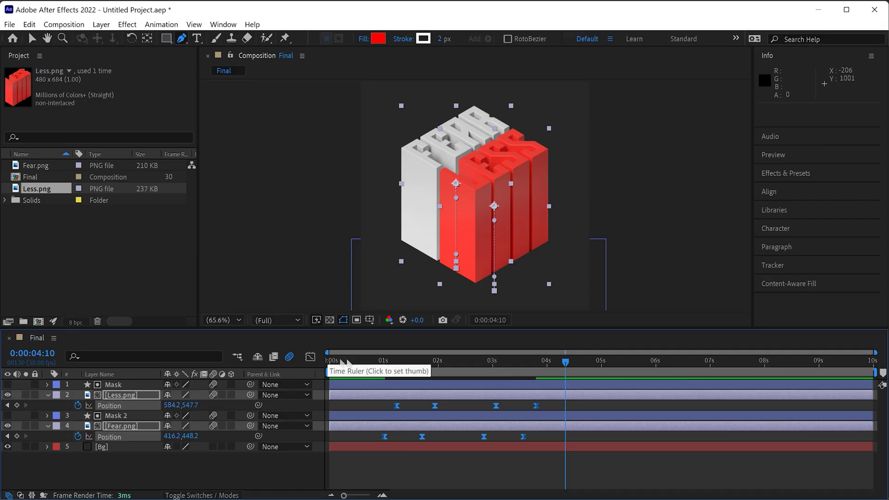
pyautogui.click(603, 270)
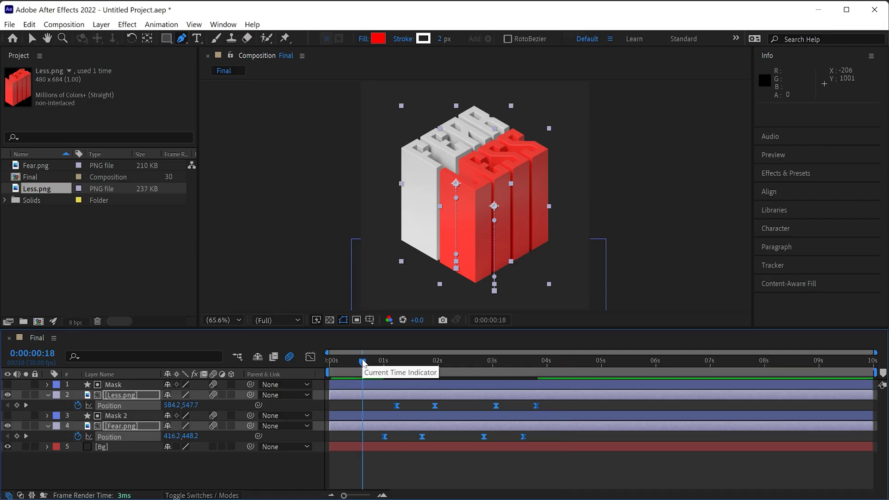
pyautogui.press('space')
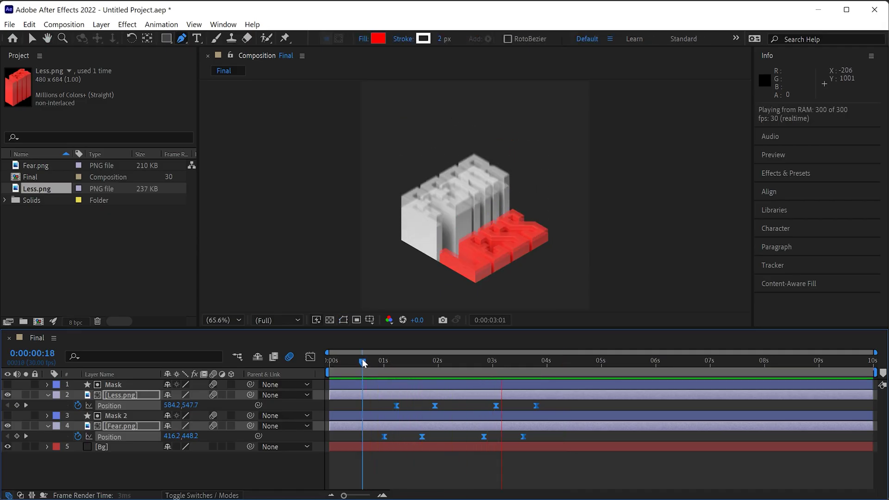
# - Copy the four Less.png Position keyframes and paste them at 0:00:04:29
pyautogui.press('space')
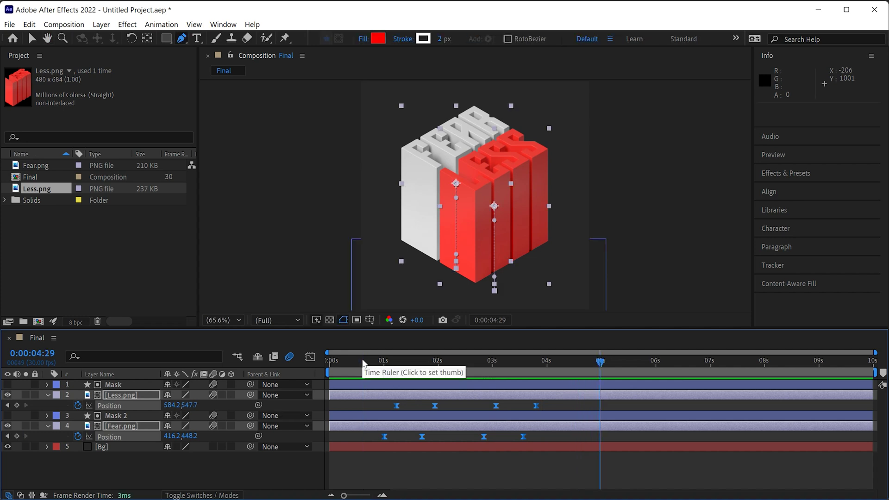
pyautogui.moveTo(385, 403); pyautogui.dragTo(551, 407)
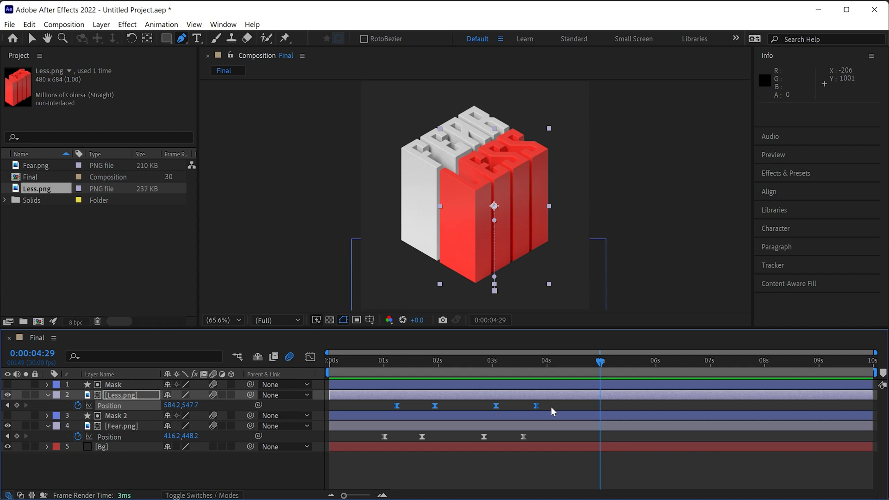
pyautogui.hotkey('ctrl', 'c')
pyautogui.hotkey('ctrl', 'v')
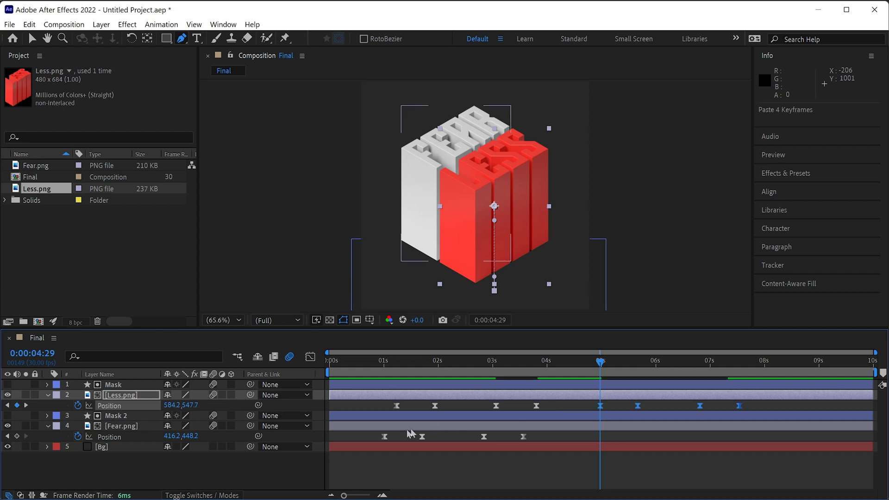
# - Paste the four Fear.png Position keyframes at about 0:00:04:24 and preview the doubled animation
pyautogui.moveTo(369, 435); pyautogui.dragTo(532, 438)
pyautogui.hotkey('ctrl', 'c')
pyautogui.moveTo(600, 361); pyautogui.dragTo(325, 370)
pyautogui.hotkey('ctrl', 'v')
pyautogui.press('space')
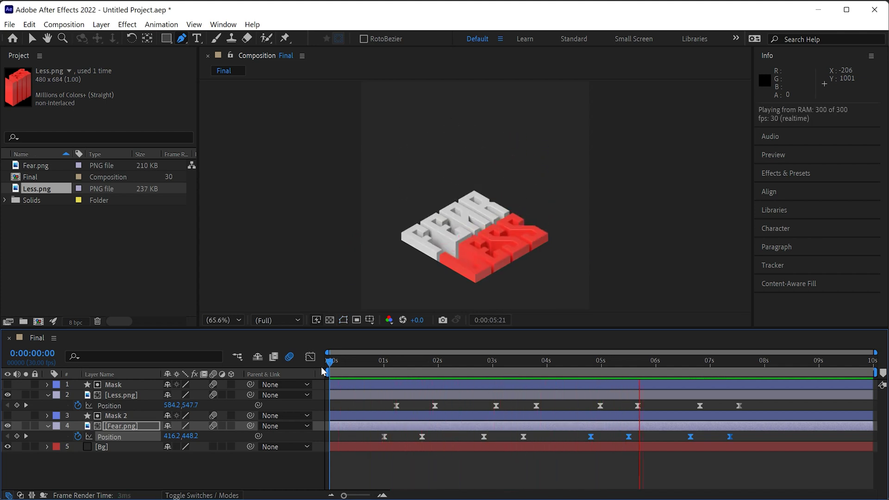
pyautogui.press('space')
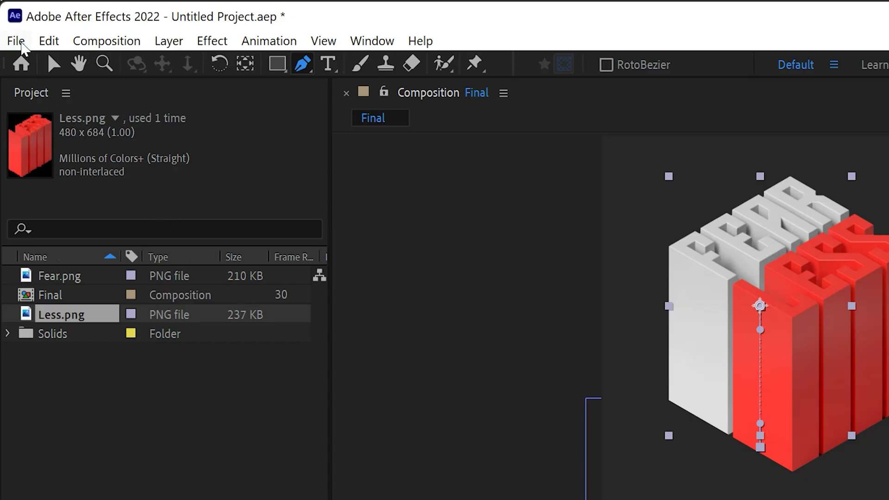
# - Queue the Final composition in Adobe Media Encoder via File > Export
pyautogui.click(12, 25)
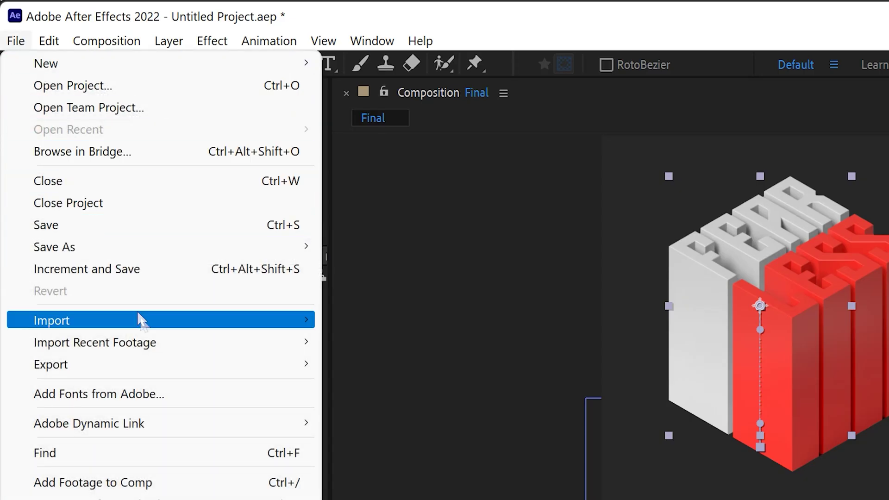
pyautogui.moveTo(171, 375)
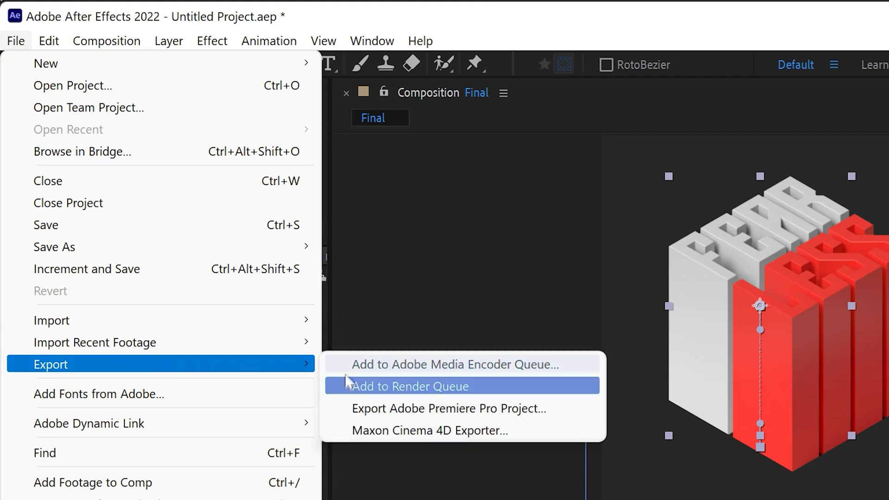
pyautogui.click(348, 365)
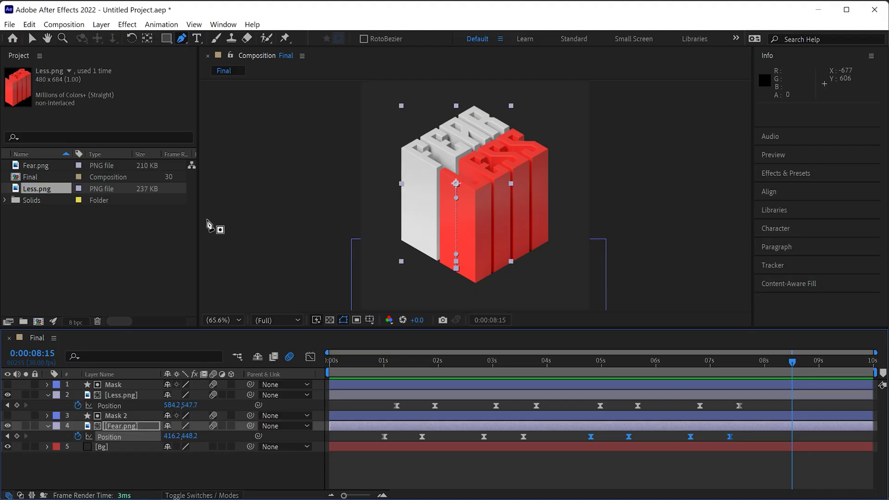
# - Open the queued item's export settings, keeping H.264 with the Match Source - High bitrate preset
pyautogui.hotkey('alt', 'Tab')
pyautogui.hotkey('alt', 'Tab')
pyautogui.hotkey('alt', 'Tab')
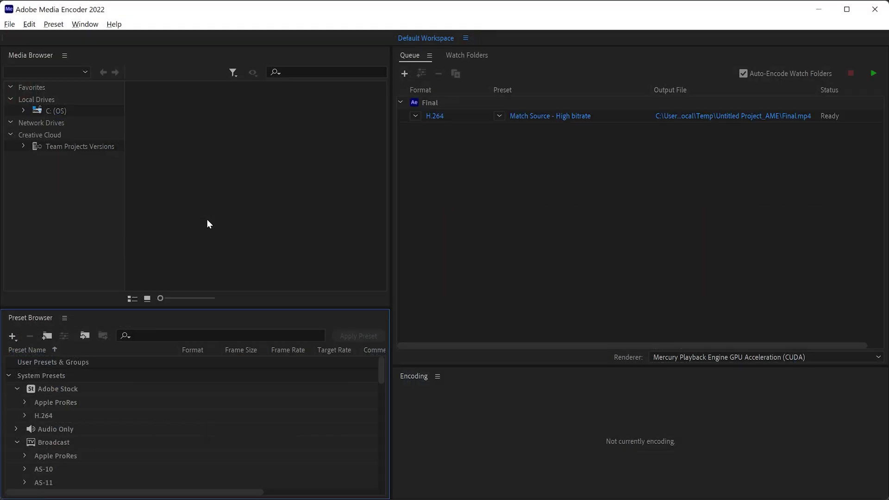
pyautogui.click(435, 116)
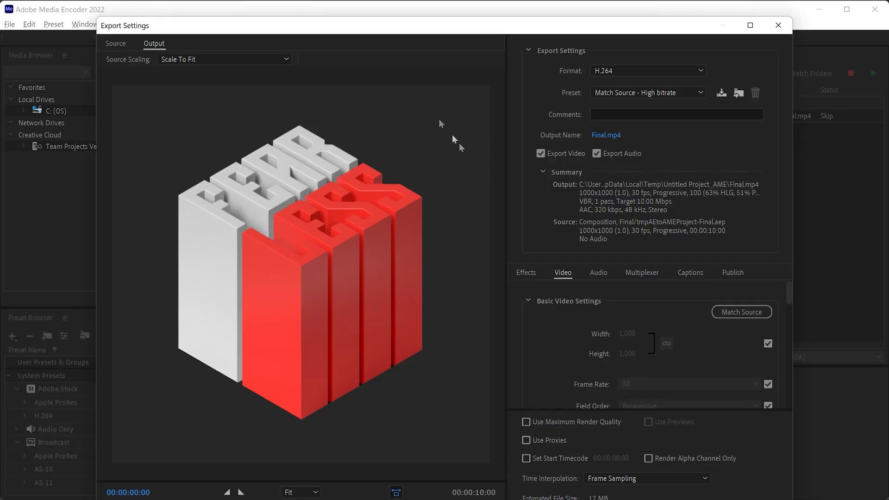
pyautogui.moveTo(792, 499); pyautogui.dragTo(797, 478)
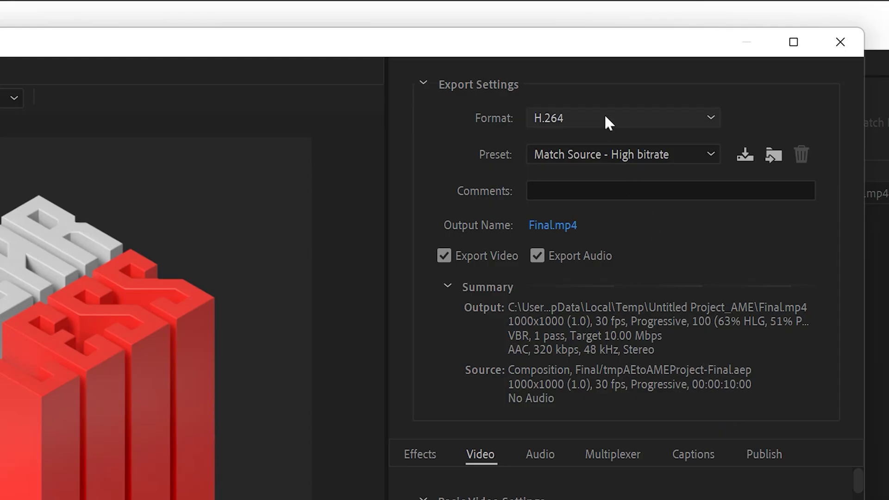
pyautogui.click(604, 117)
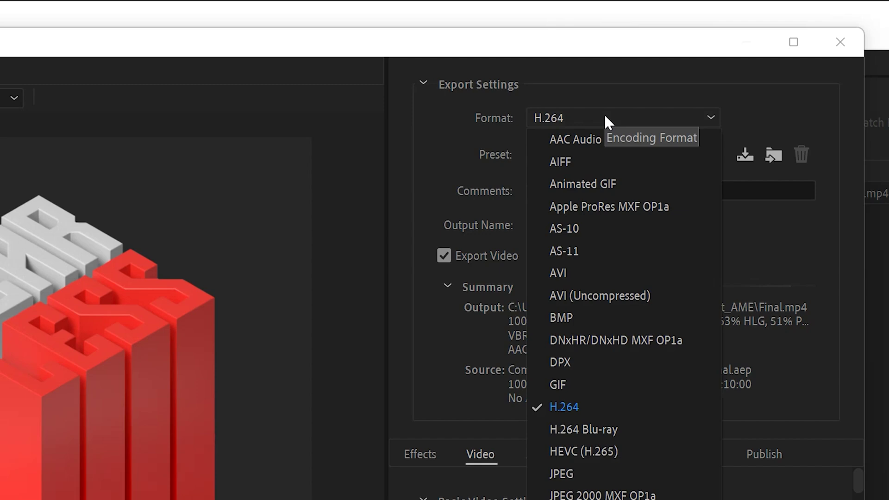
pyautogui.click(605, 116)
pyautogui.click(608, 154)
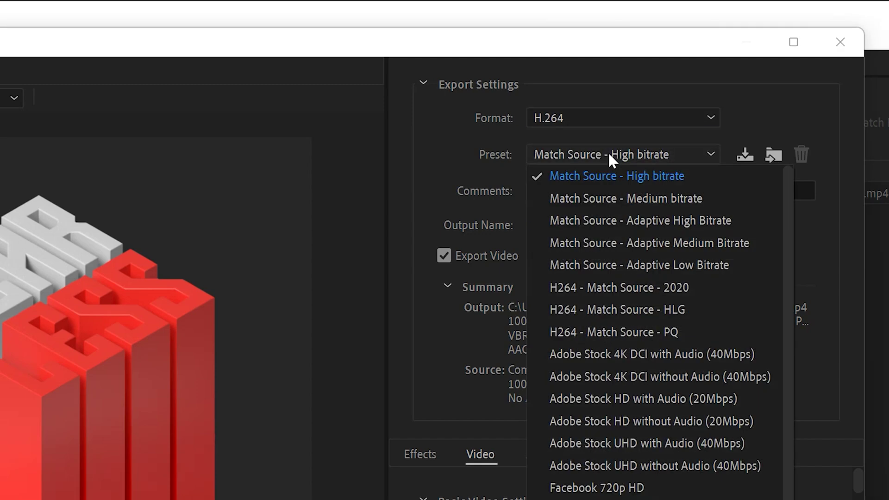
pyautogui.click(609, 155)
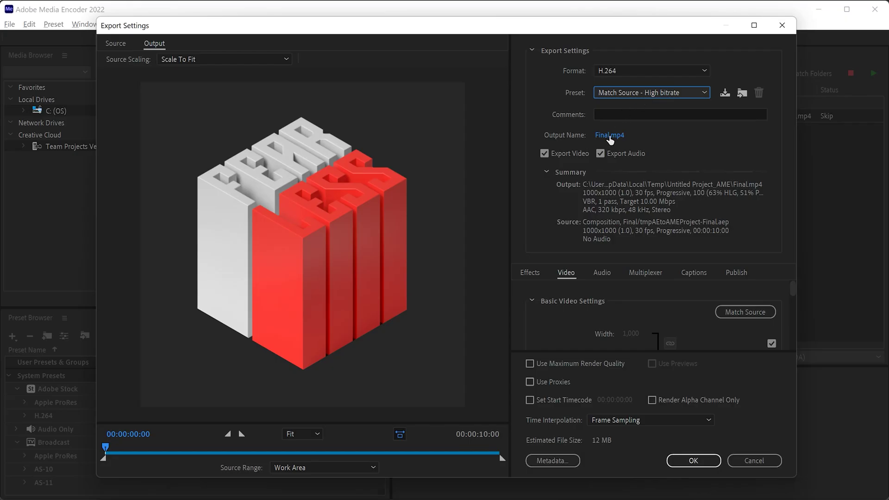
# - Set the output file to Fearless.mp4 on the Desktop
pyautogui.click(609, 135)
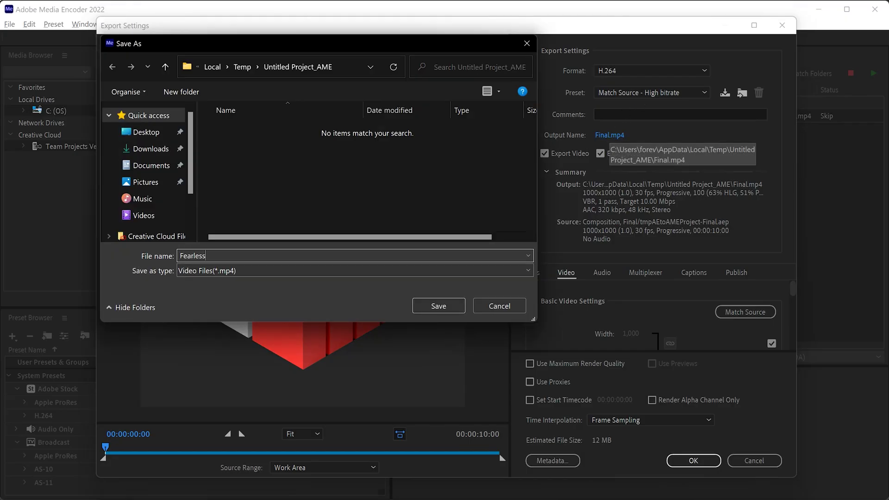
pyautogui.click(144, 132)
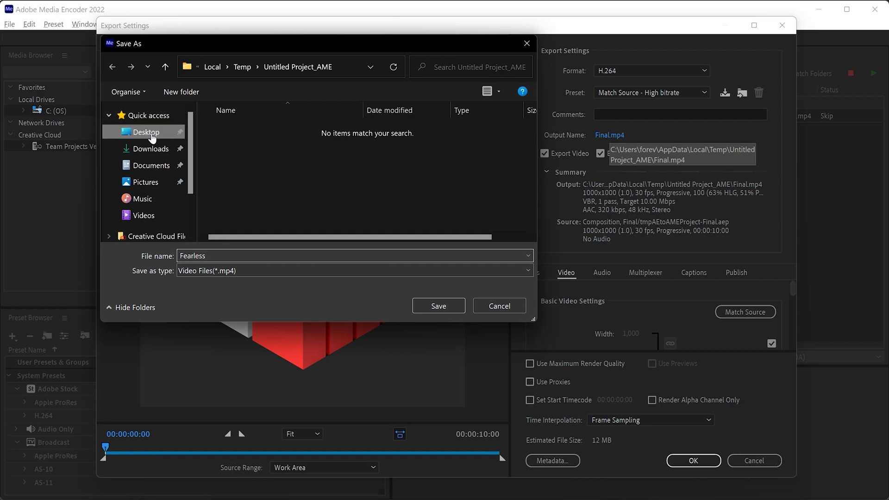
pyautogui.click(432, 307)
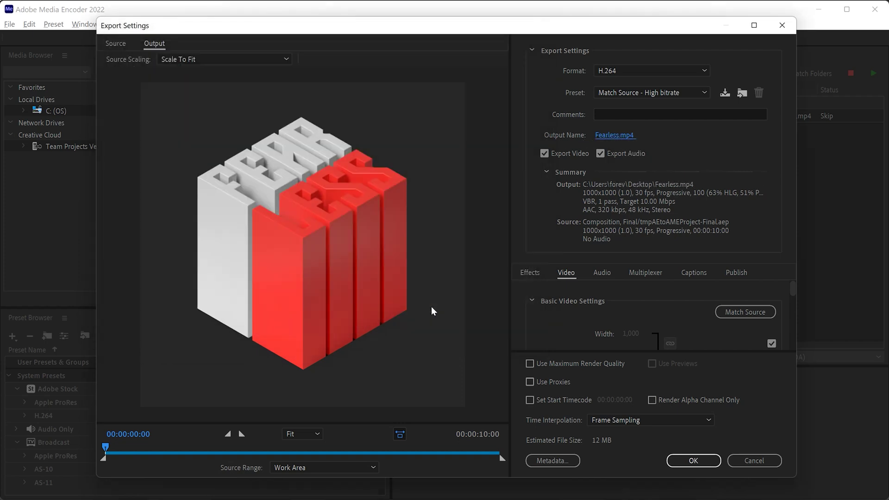
# - Turn off audio export and enable Use Maximum Render Quality
pyautogui.click(600, 154)
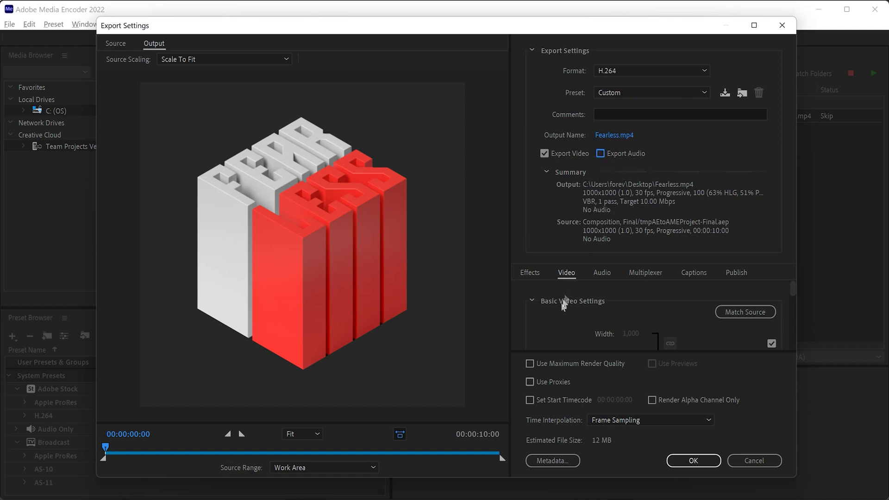
pyautogui.click(531, 364)
pyautogui.moveTo(792, 290); pyautogui.dragTo(794, 301)
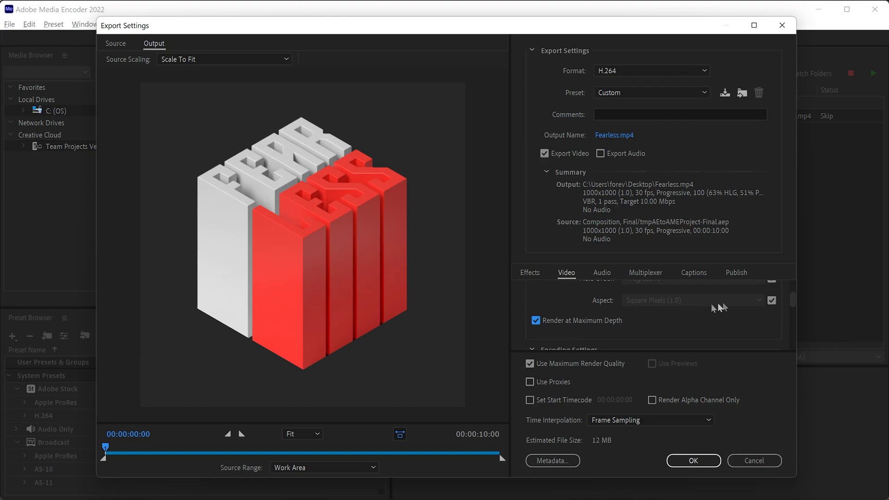
pyautogui.moveTo(791, 298); pyautogui.dragTo(796, 305)
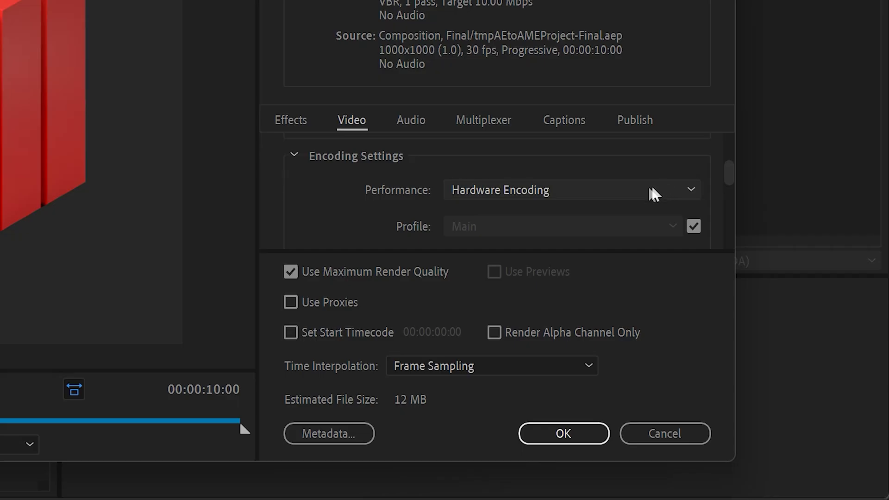
pyautogui.moveTo(743, 314)
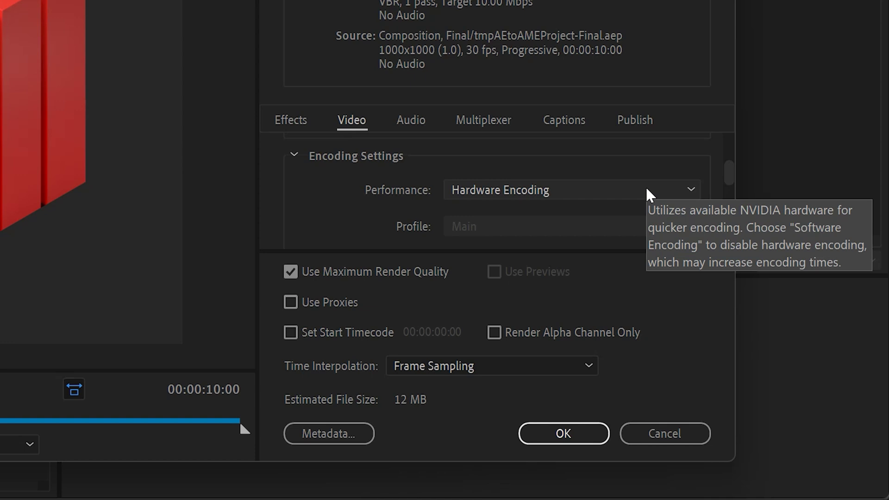
# - Keep Hardware Encoding and change the H.264 profile from match-source to High
pyautogui.click(647, 190)
pyautogui.click(647, 190)
pyautogui.scroll(-1, 730, 185)
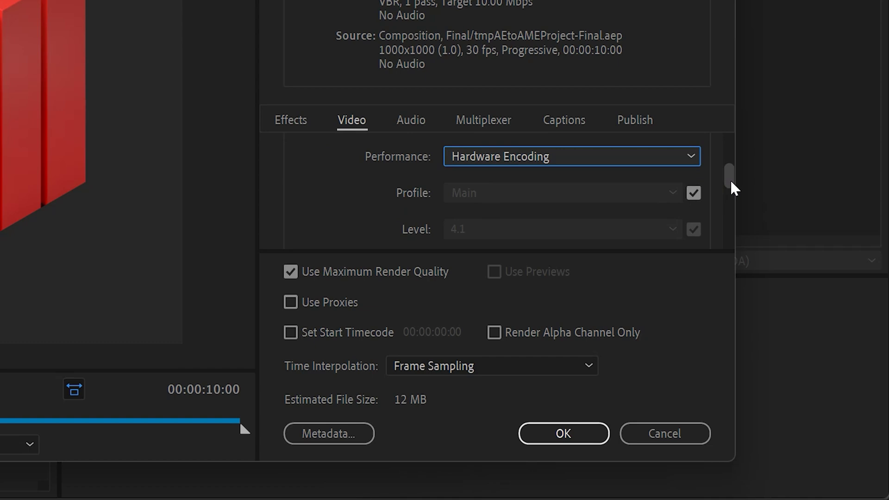
pyautogui.click(694, 193)
pyautogui.click(672, 194)
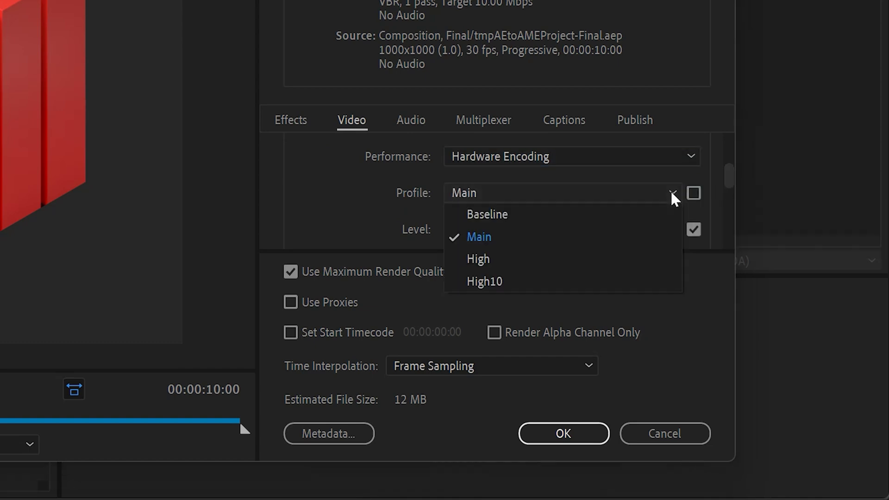
pyautogui.click(593, 260)
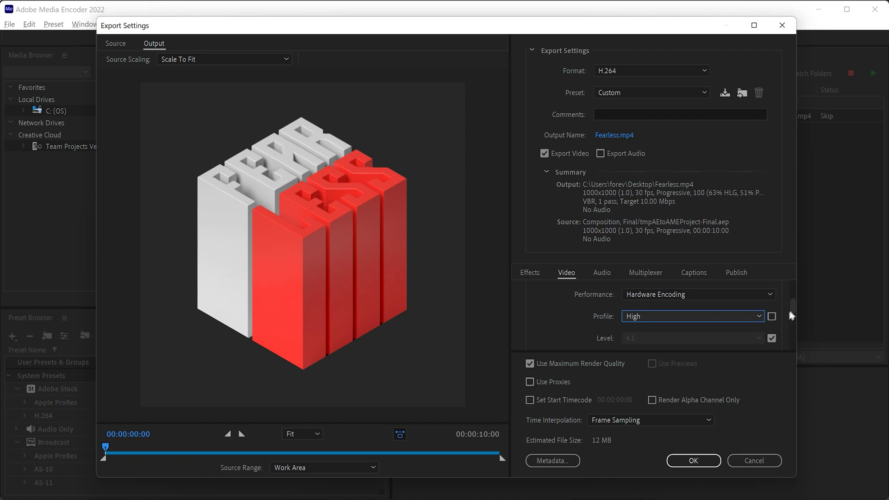
pyautogui.moveTo(789, 313); pyautogui.dragTo(797, 335)
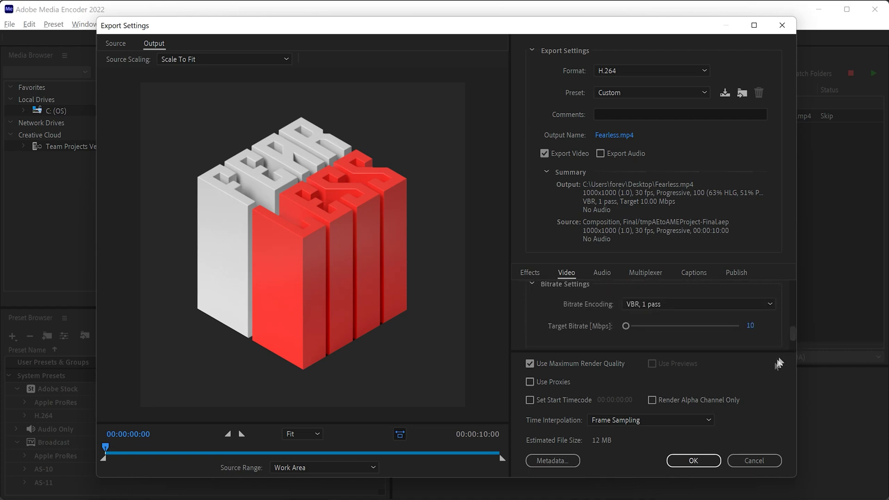
# - Confirm the export settings, keep the CUDA renderer, and start encoding Fearless.mp4
pyautogui.click(687, 462)
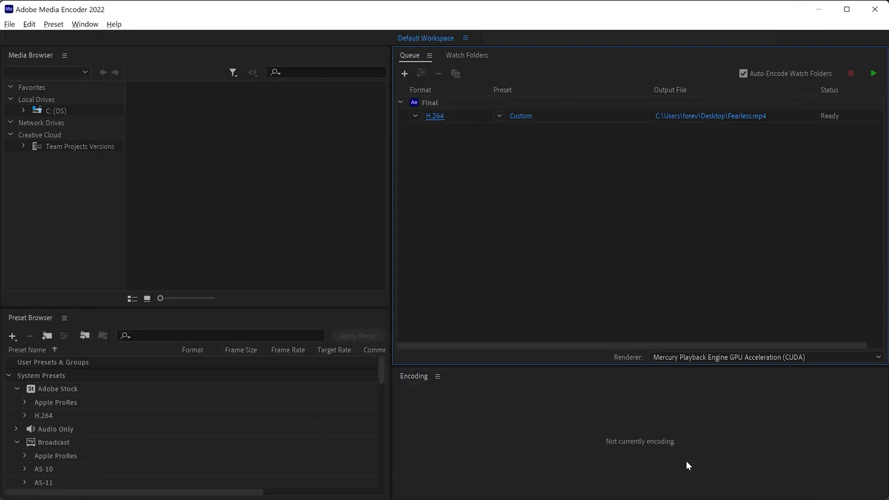
pyautogui.click(768, 359)
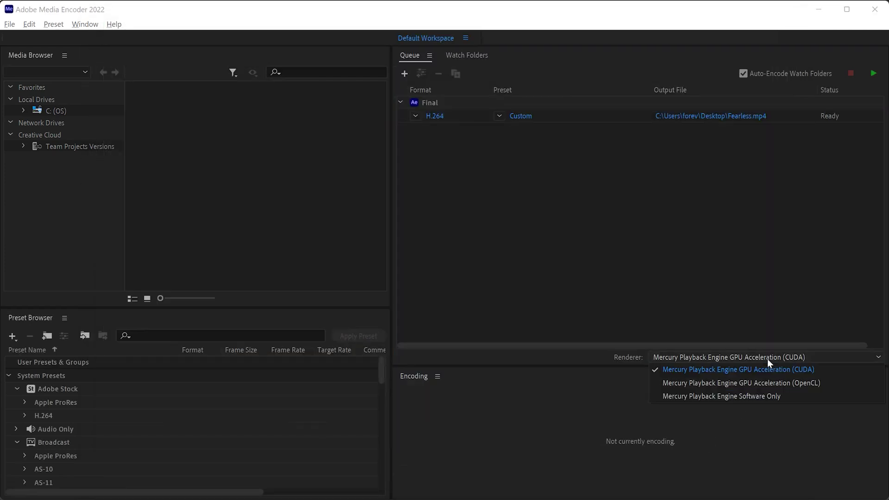
pyautogui.click(767, 360)
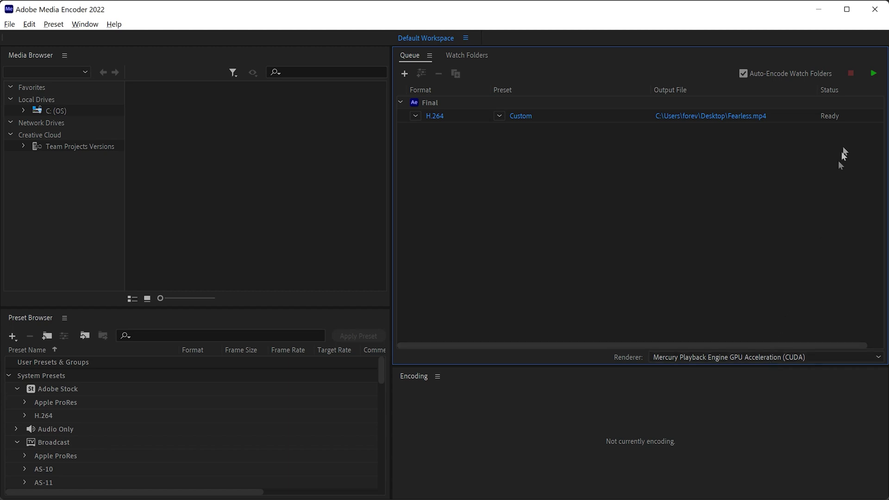
pyautogui.click(874, 75)
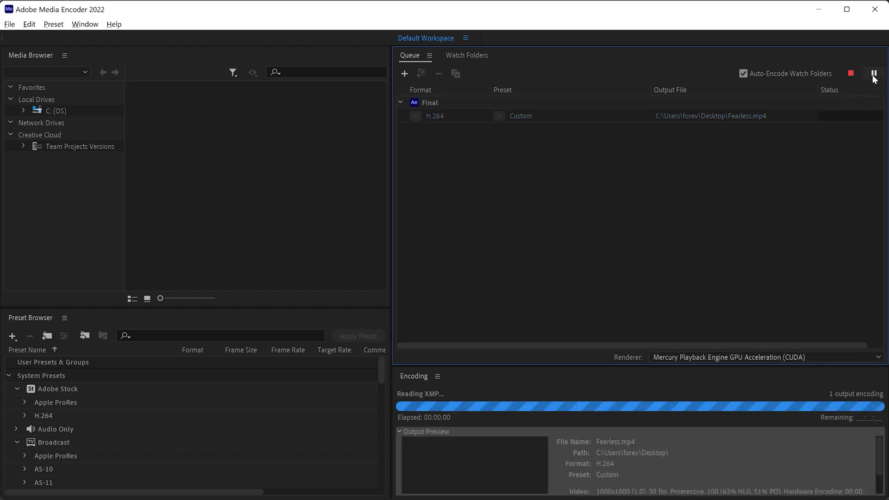